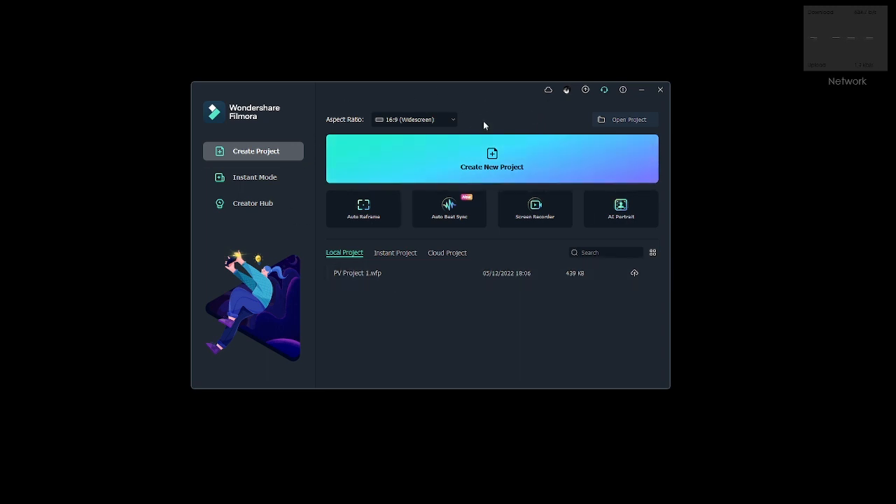
Create a new project and place the Cam 2 - 00023 clip at the start of video track 2, keeping the 1920 x 1080 25fps project settings.
{"action": "left_click", "coordinate": [439, 168]}
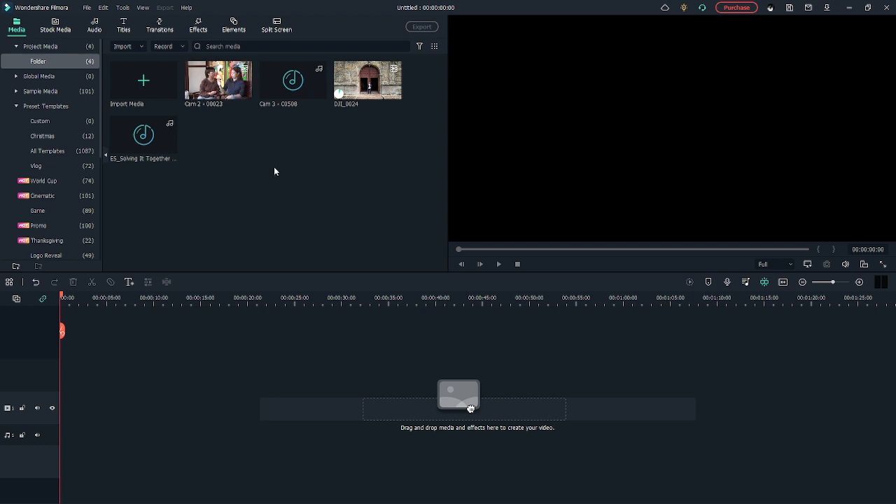
{"action": "left_click_drag", "start_coordinate": [213, 86], "coordinate": [256, 366]}
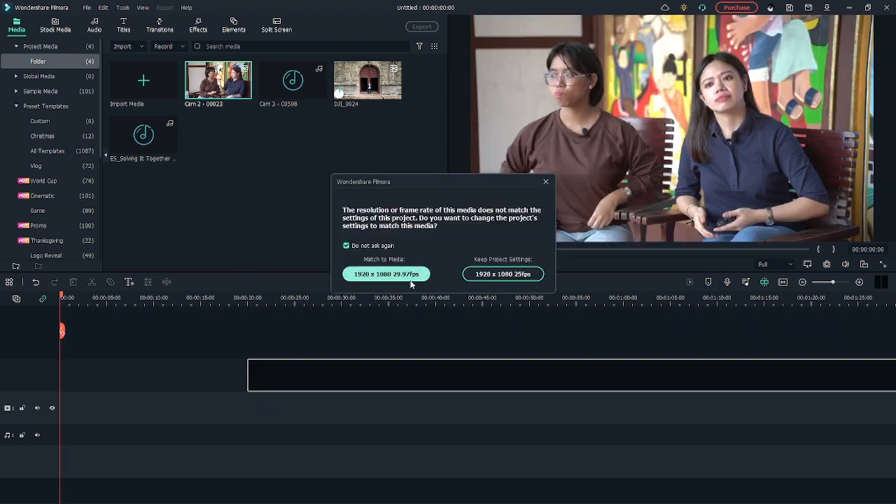
{"action": "left_click", "coordinate": [489, 273]}
{"action": "left_click_drag", "start_coordinate": [320, 363], "coordinate": [185, 365]}
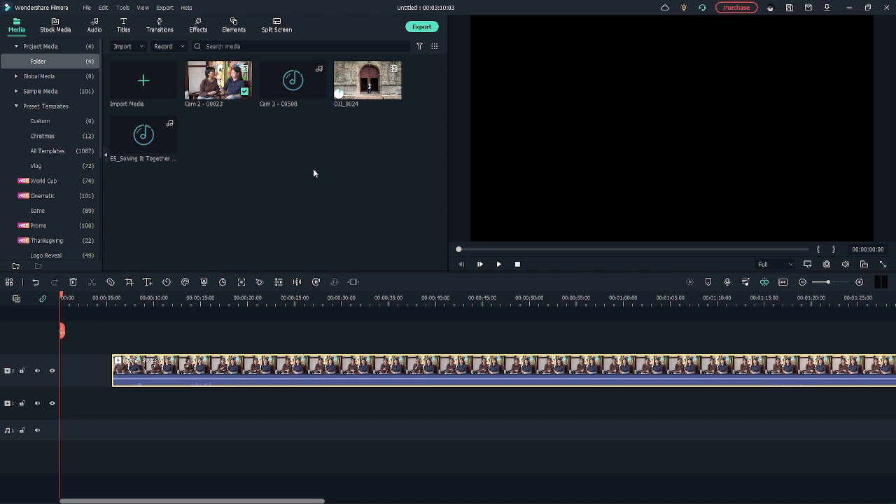
{"action": "left_click_drag", "start_coordinate": [201, 370], "coordinate": [149, 371]}
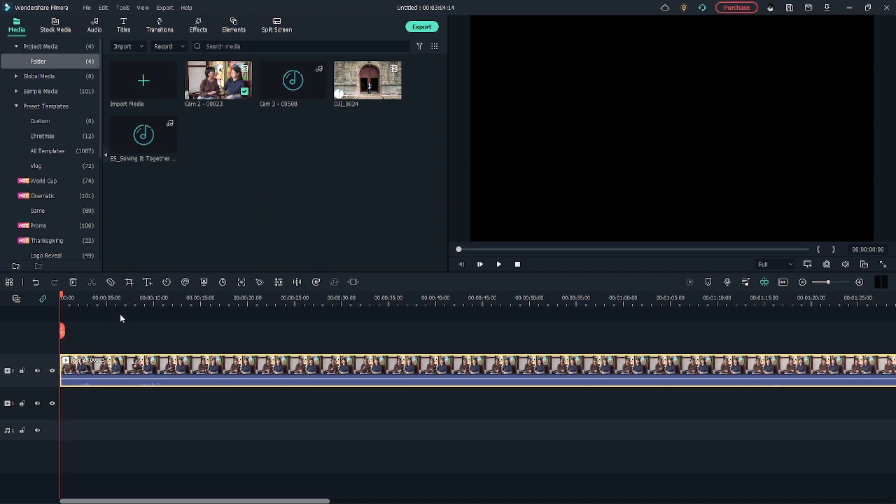
Scrub and play through the Cam 2 - 00023 clip on the timeline to review its picture and camera sound.
{"action": "left_click", "coordinate": [87, 300]}
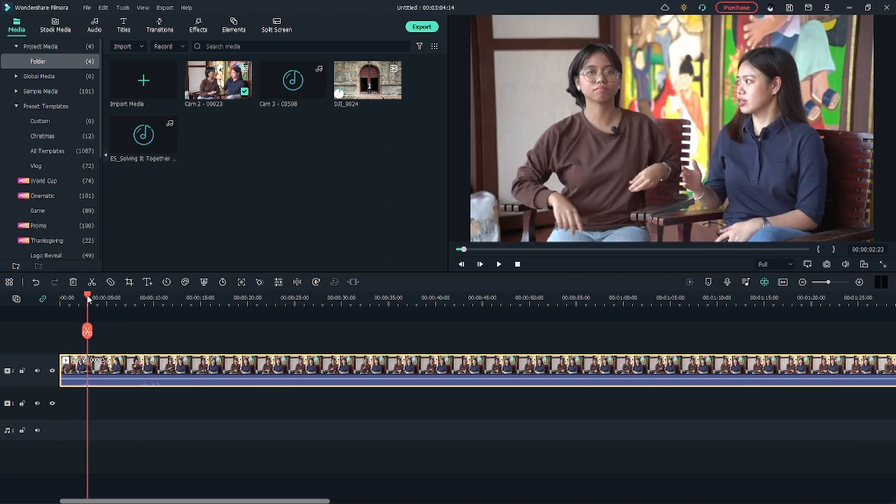
{"action": "left_click_drag", "start_coordinate": [87, 301], "coordinate": [603, 307]}
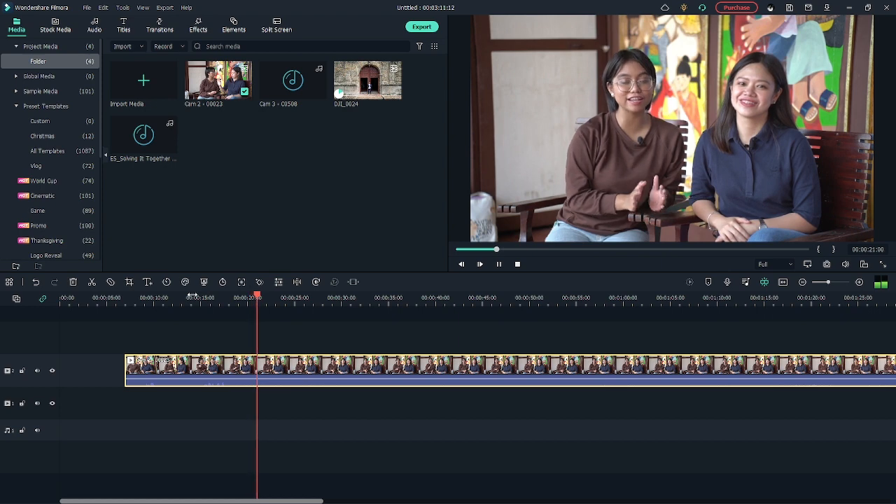
{"action": "key", "text": "space"}
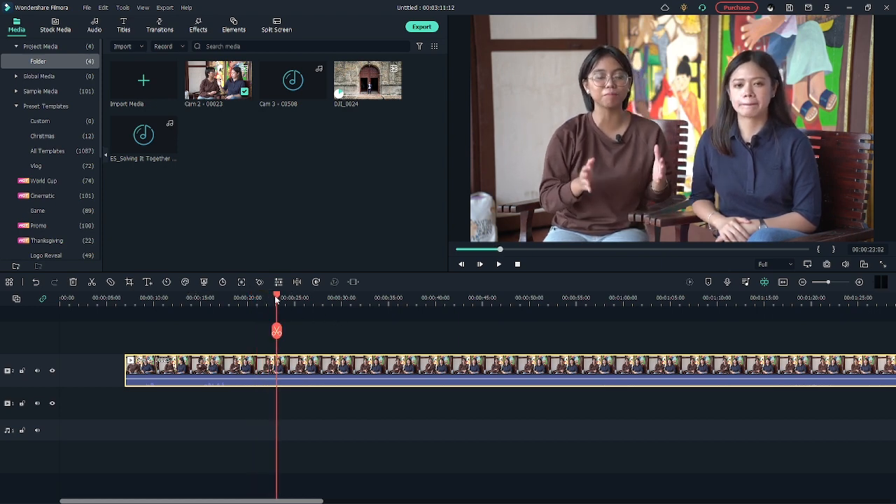
{"action": "mouse_move", "coordinate": [277, 298]}
{"action": "left_mouse_down"}
{"action": "mouse_move", "coordinate": [238, 299]}
{"action": "mouse_move", "coordinate": [269, 299]}
{"action": "left_mouse_up"}
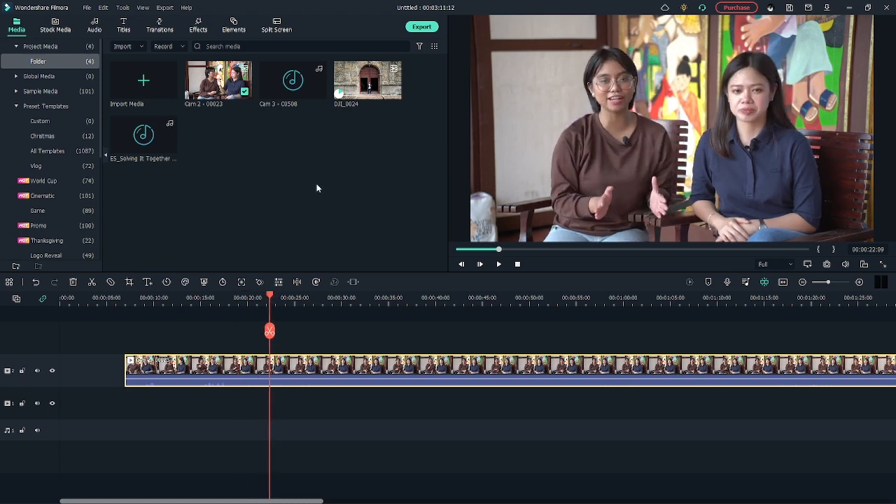
Preview the Cam 3 - C0508 audio and place it on audio track 1, aligned with the start of the video clip.
{"action": "double_click", "coordinate": [292, 80]}
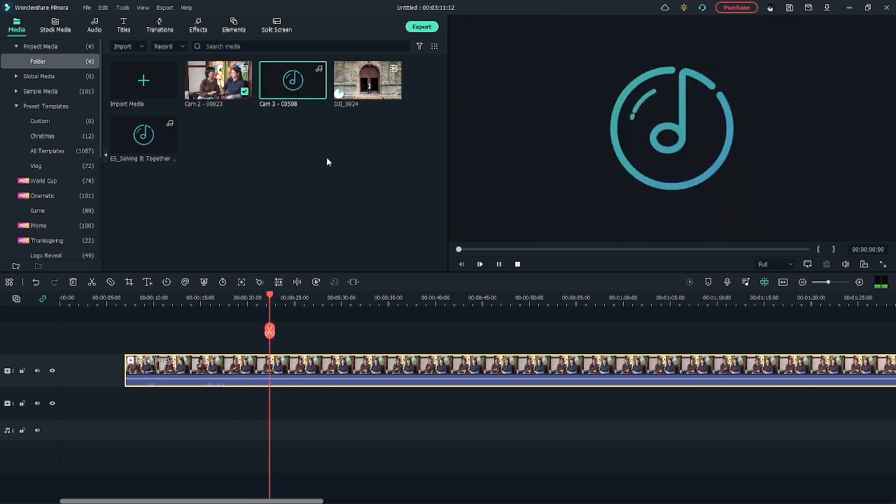
{"action": "key", "text": "space"}
{"action": "left_click_drag", "start_coordinate": [279, 88], "coordinate": [128, 378]}
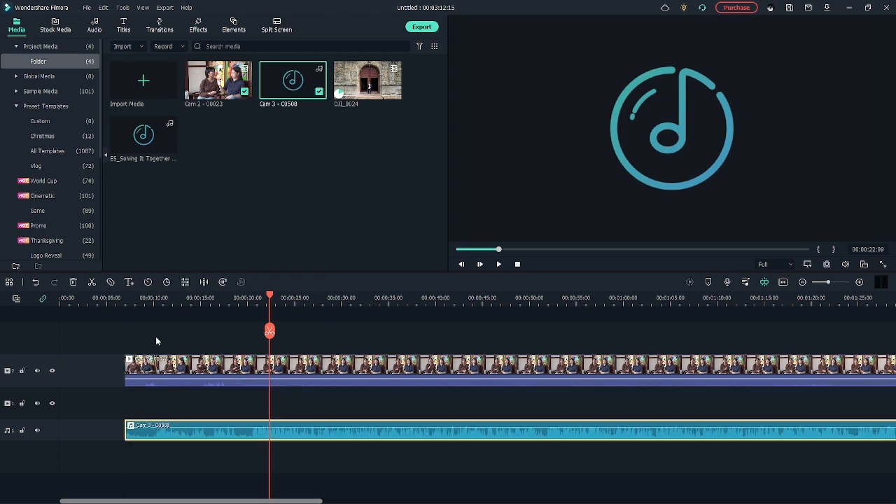
Synchronize the Cam 2 - 00023 video and the Cam 3 - C0508 audio with Auto Synchronization.
{"action": "left_click", "coordinate": [340, 330]}
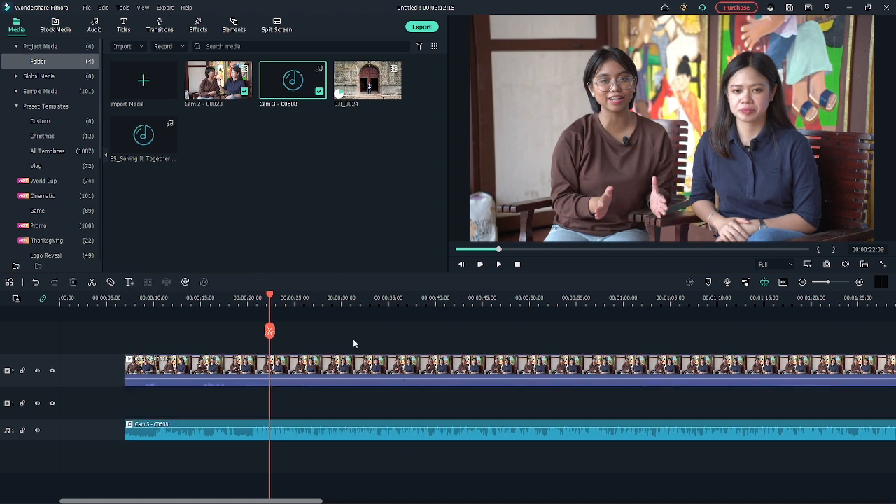
{"action": "left_click", "coordinate": [340, 369]}
{"action": "left_click", "coordinate": [325, 435], "text": "ctrl"}
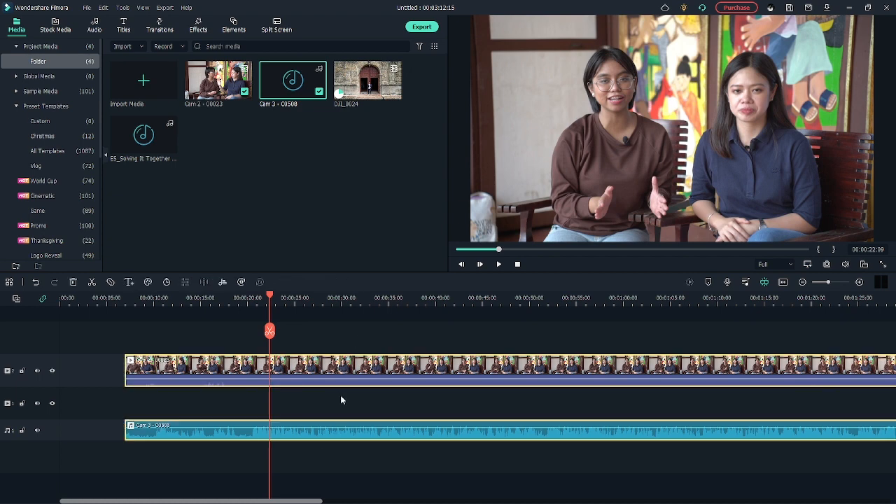
{"action": "right_click", "coordinate": [343, 369]}
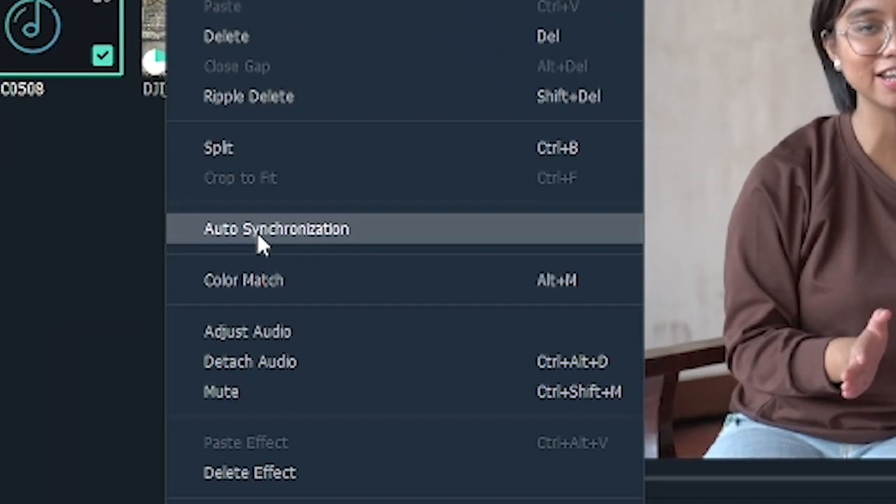
{"action": "left_click", "coordinate": [257, 233]}
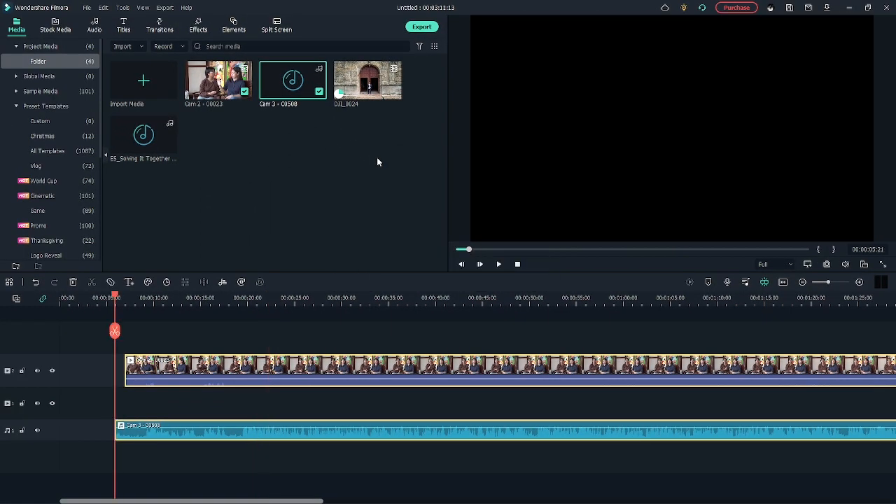
{"action": "left_click", "coordinate": [188, 335]}
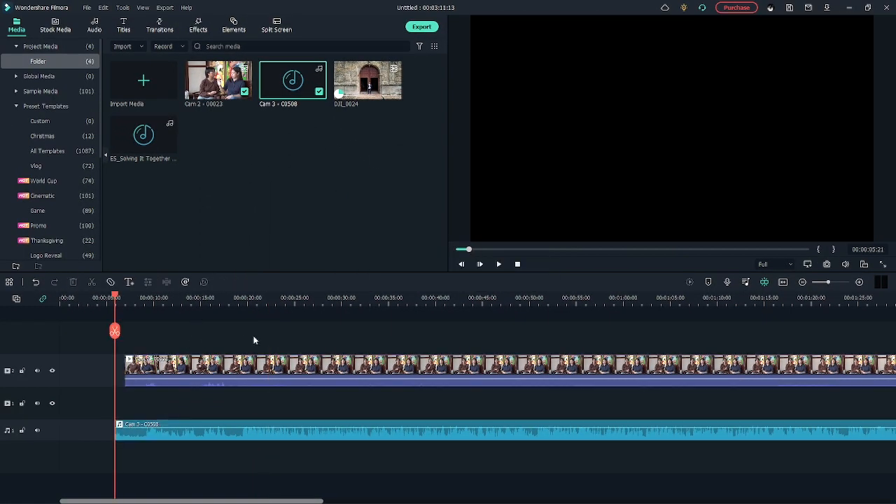
Split both synced clips at 00:00:19:01 and delete the portions before the cut.
{"action": "left_click", "coordinate": [238, 299]}
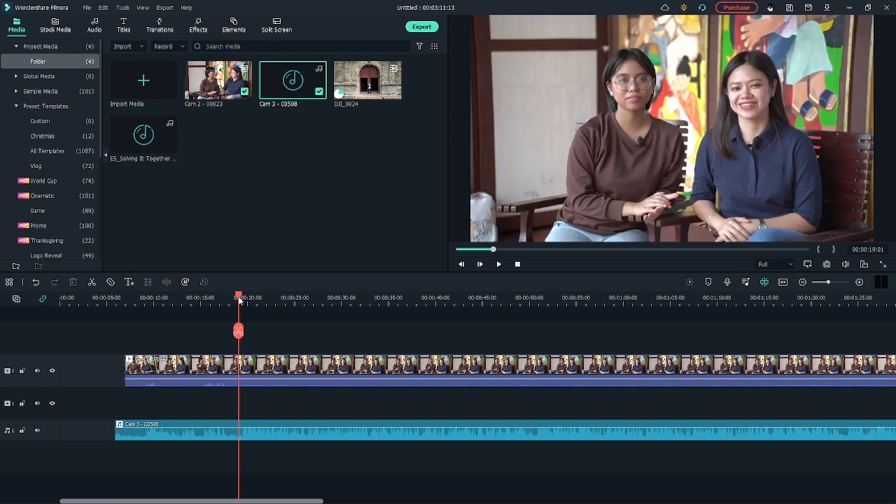
{"action": "mouse_move", "coordinate": [238, 299]}
{"action": "left_mouse_down"}
{"action": "mouse_move", "coordinate": [206, 299]}
{"action": "mouse_move", "coordinate": [238, 298]}
{"action": "left_mouse_up"}
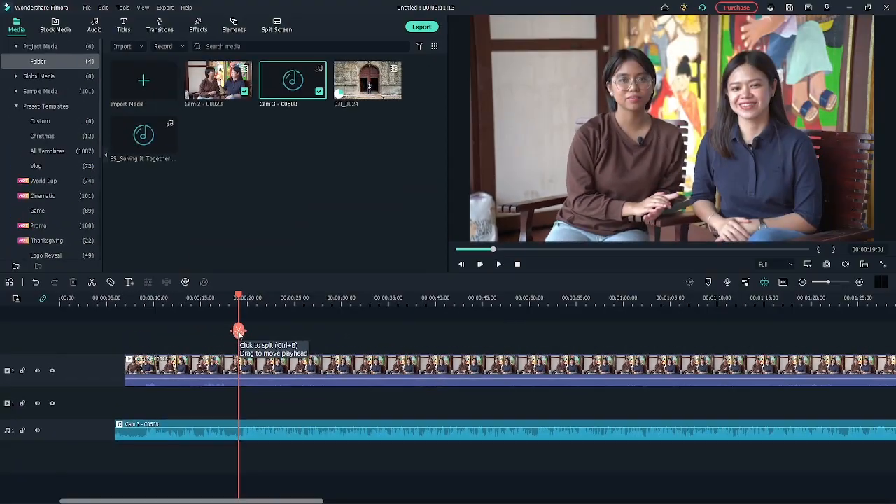
{"action": "left_click", "coordinate": [238, 331]}
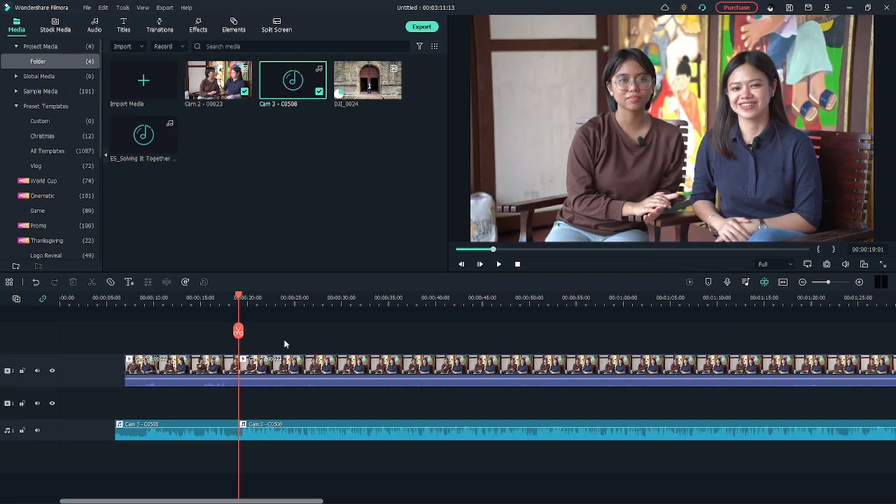
{"action": "left_click", "coordinate": [196, 341]}
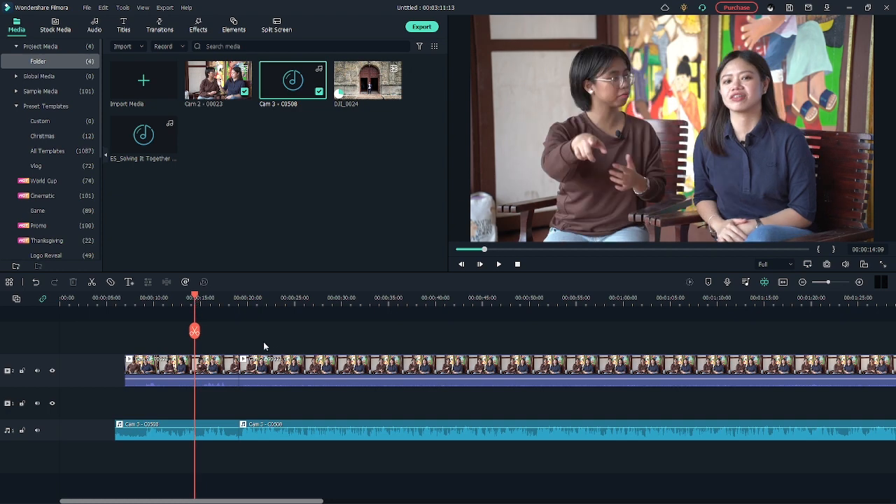
{"action": "left_click", "coordinate": [215, 369]}
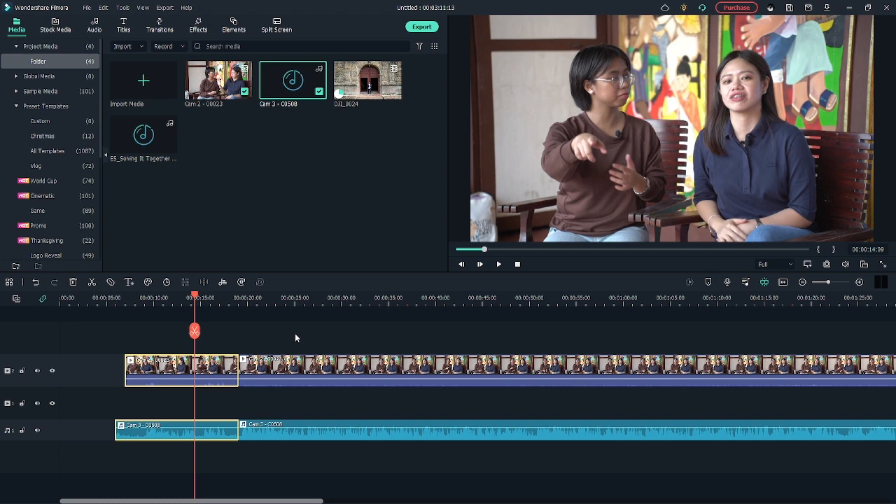
{"action": "key", "text": "Delete"}
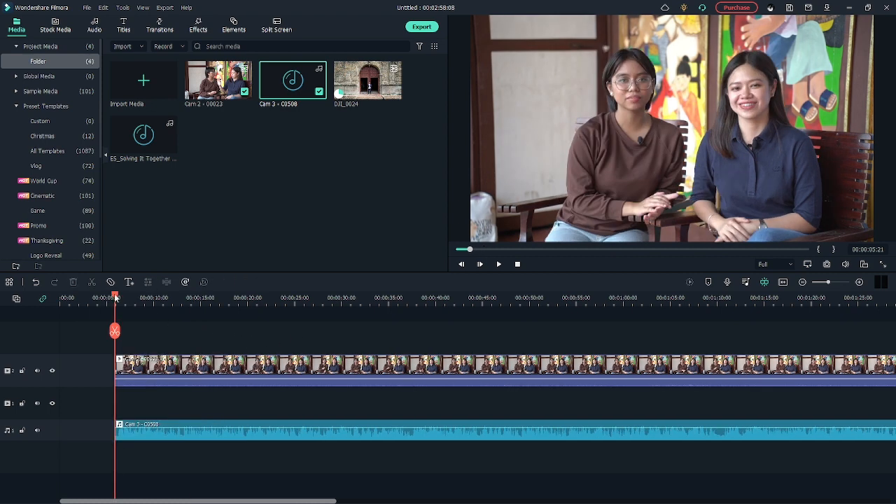
Play the trimmed video and audio from their new start to check the synchronization.
{"action": "mouse_move", "coordinate": [115, 296]}
{"action": "left_mouse_down"}
{"action": "mouse_move", "coordinate": [193, 299]}
{"action": "mouse_move", "coordinate": [98, 299]}
{"action": "mouse_move", "coordinate": [116, 298]}
{"action": "left_mouse_up"}
{"action": "key", "text": "space"}
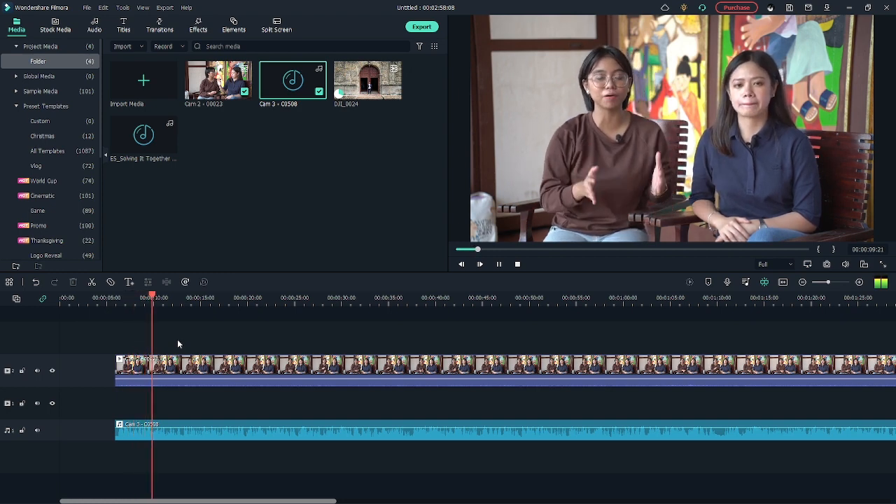
{"action": "key", "text": "space"}
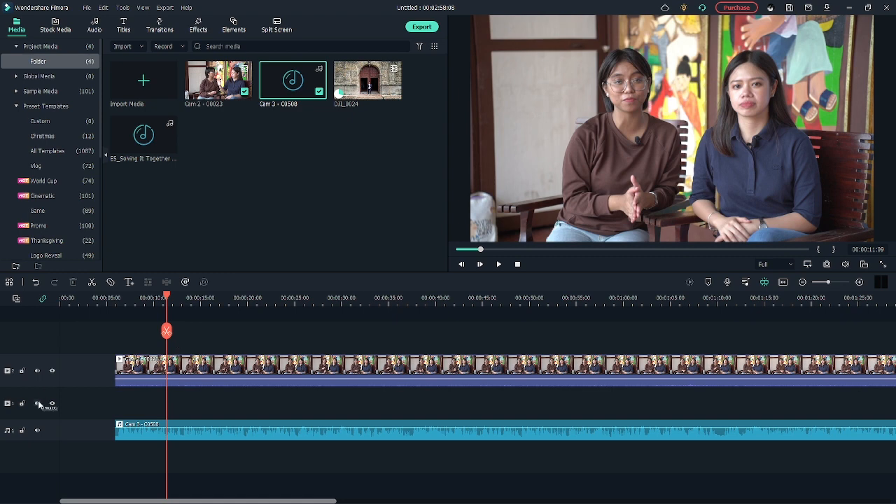
Play the clips with audio track 1 muted and again with it unmuted to compare the sound.
{"action": "left_click", "coordinate": [38, 430]}
{"action": "key", "text": "space"}
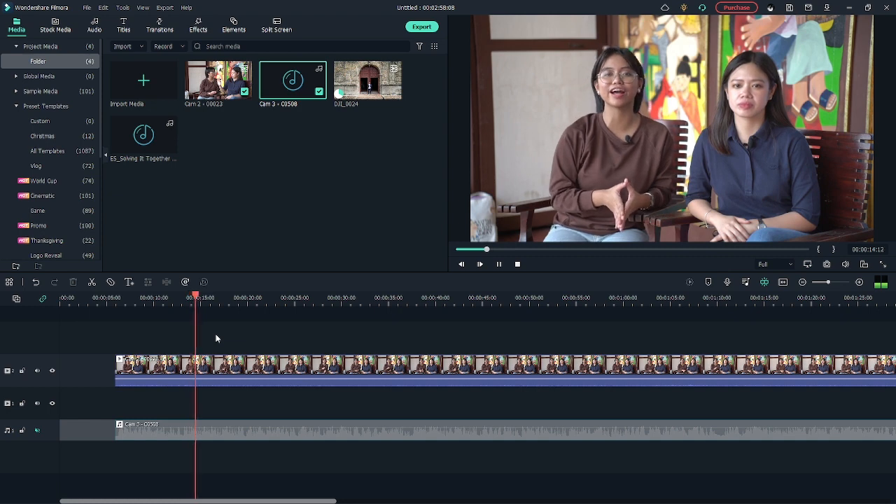
{"action": "key", "text": "space"}
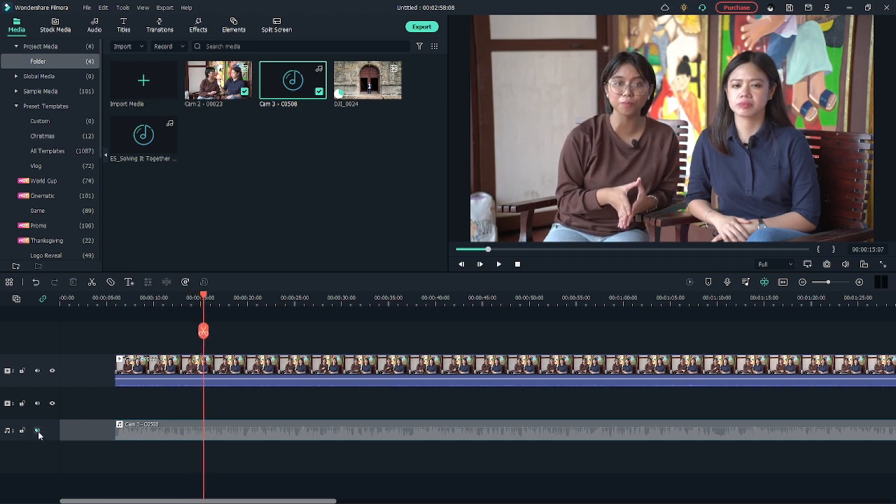
{"action": "left_click", "coordinate": [38, 431]}
{"action": "key", "text": "space"}
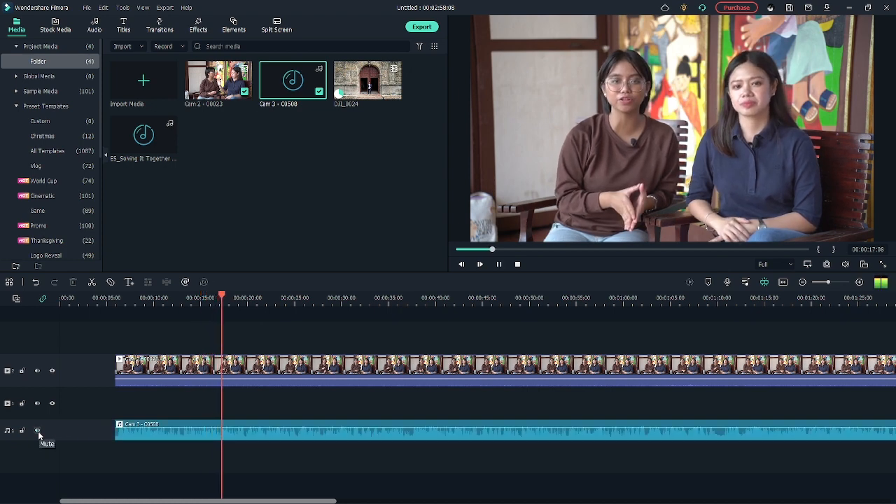
{"action": "key", "text": "space"}
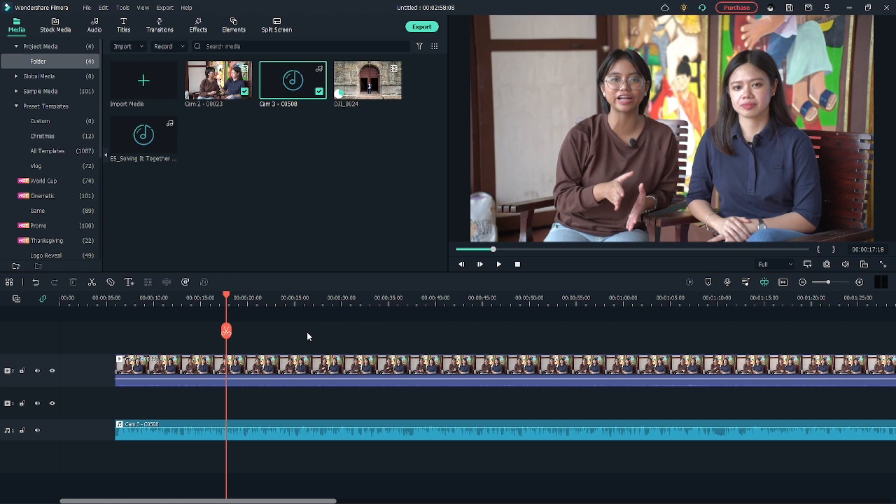
Move the video and audio clips together to start at about 14 seconds and return the playhead to 00:00:00:00.
{"action": "left_click_drag", "start_coordinate": [297, 343], "coordinate": [248, 476]}
{"action": "left_click_drag", "start_coordinate": [279, 366], "coordinate": [354, 392]}
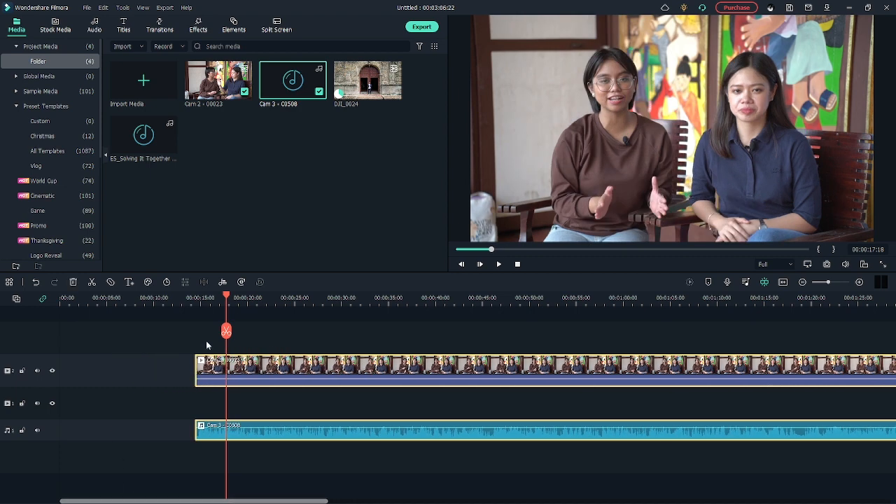
{"action": "left_click_drag", "start_coordinate": [226, 298], "coordinate": [86, 300]}
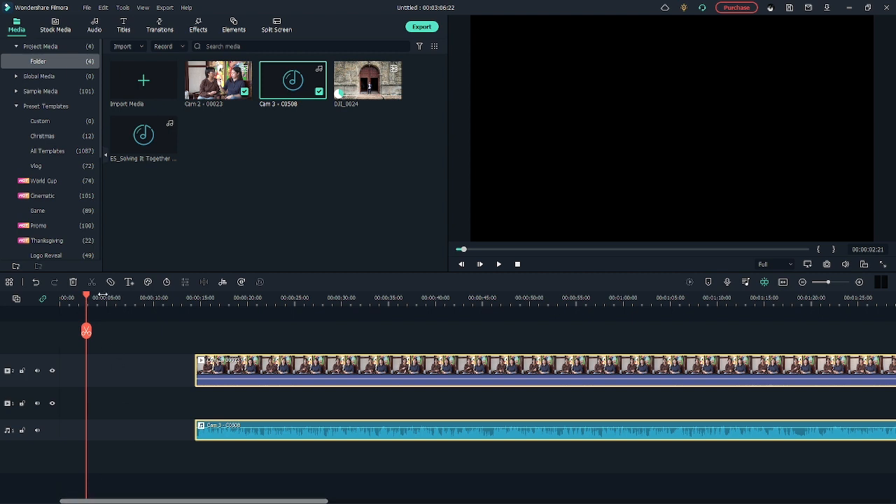
{"action": "left_click_drag", "start_coordinate": [86, 299], "coordinate": [52, 304]}
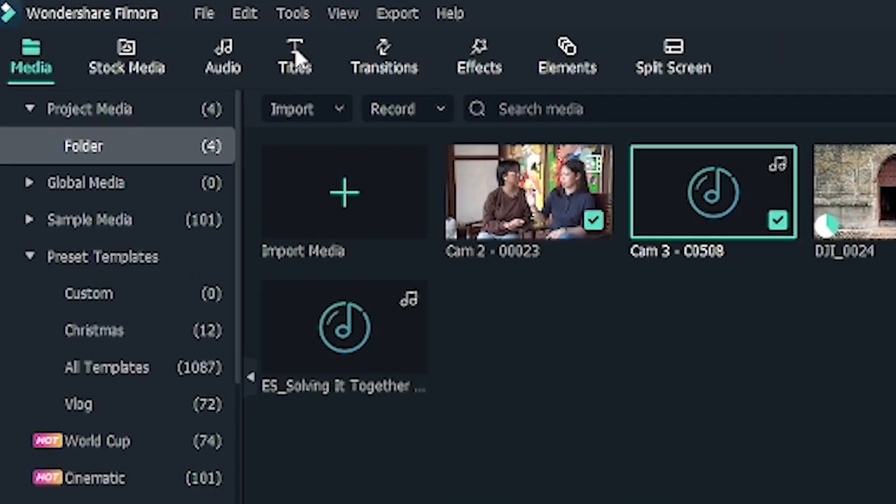
Add the downloaded Opener 1 title at the start of the timeline, on a new track above the interview video.
{"action": "left_click", "coordinate": [295, 46]}
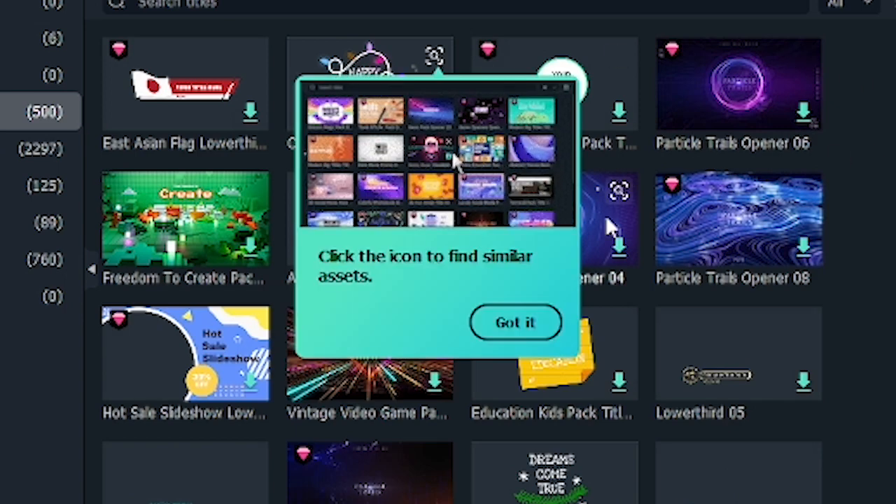
{"action": "left_click", "coordinate": [506, 327]}
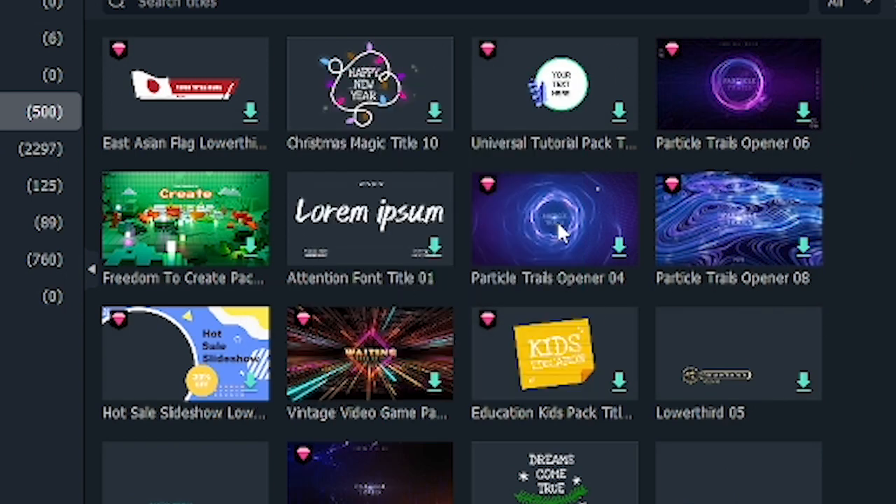
{"action": "scroll", "coordinate": [859, 240], "scroll_direction": "down", "scroll_amount": 5}
{"action": "scroll", "coordinate": [859, 240], "scroll_direction": "down", "scroll_amount": 2}
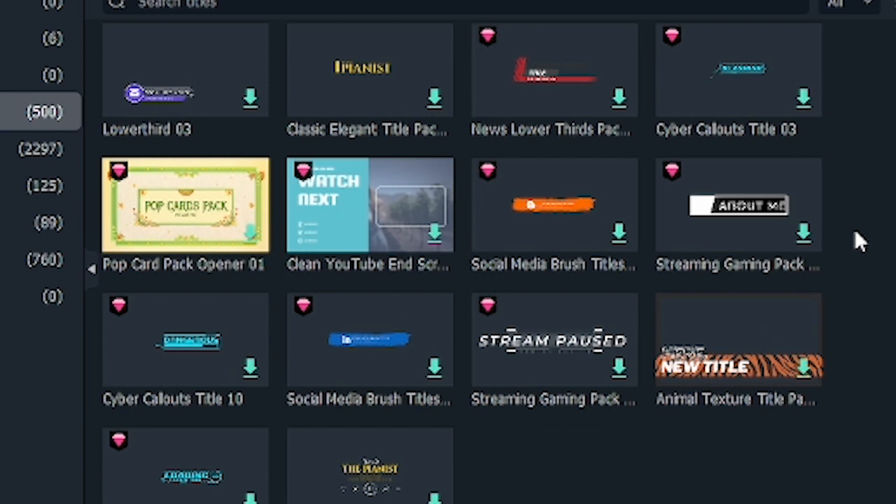
{"action": "scroll", "coordinate": [859, 240], "scroll_direction": "up", "scroll_amount": 6}
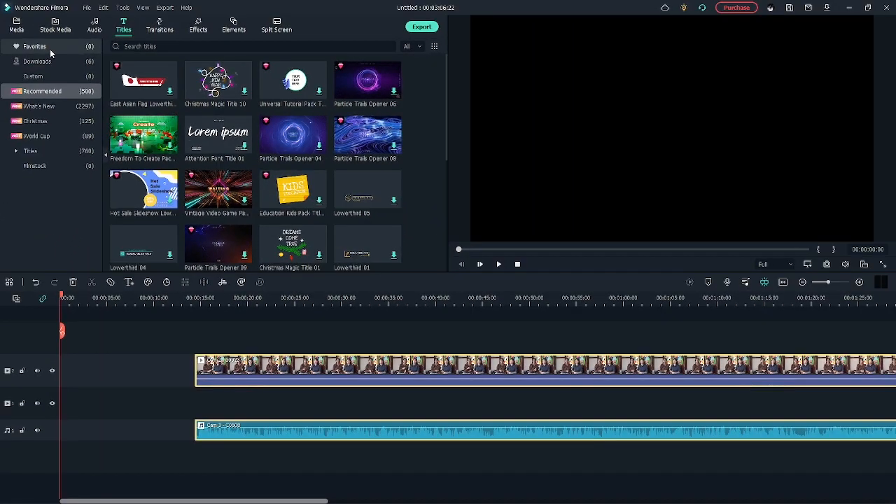
{"action": "left_click", "coordinate": [50, 47]}
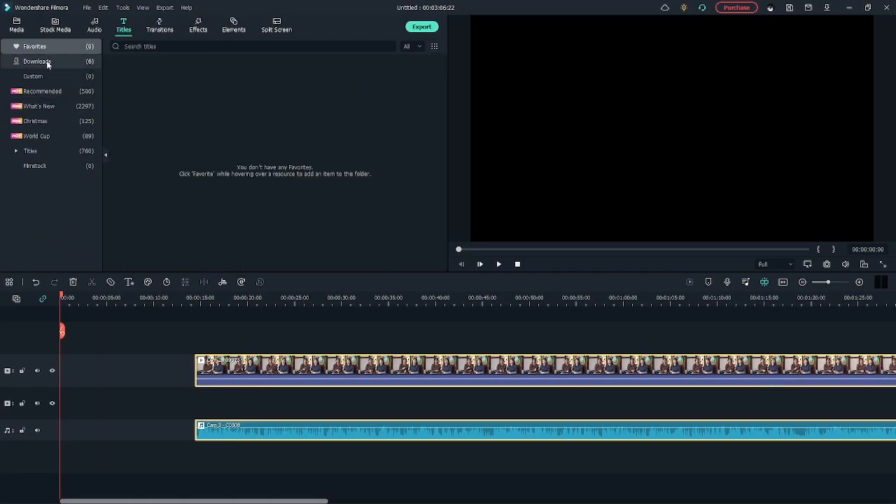
{"action": "left_click", "coordinate": [48, 63]}
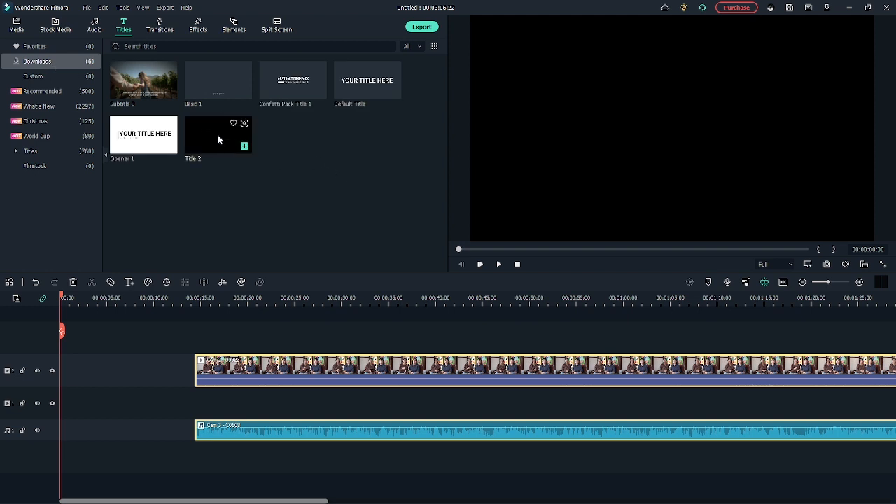
{"action": "mouse_move", "coordinate": [150, 138]}
{"action": "left_click_drag", "start_coordinate": [150, 138], "coordinate": [67, 348]}
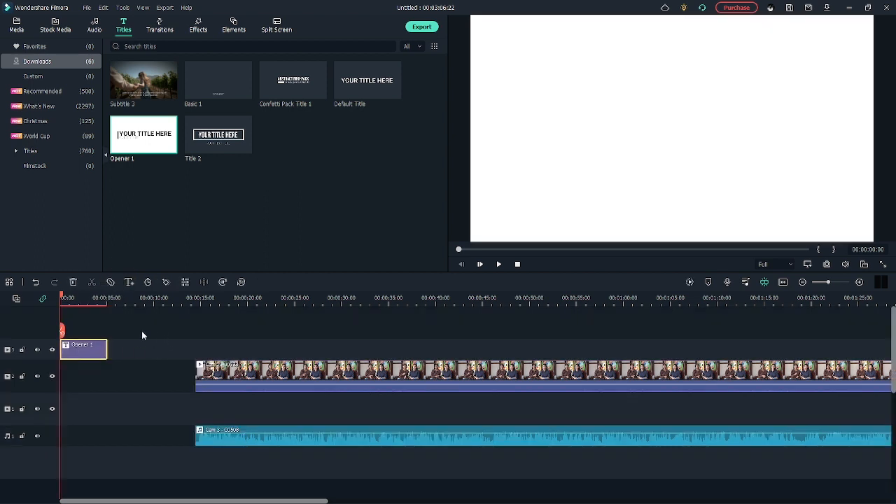
Play the opener from the beginning to review its title animation.
{"action": "left_click", "coordinate": [144, 325]}
{"action": "key", "text": "space"}
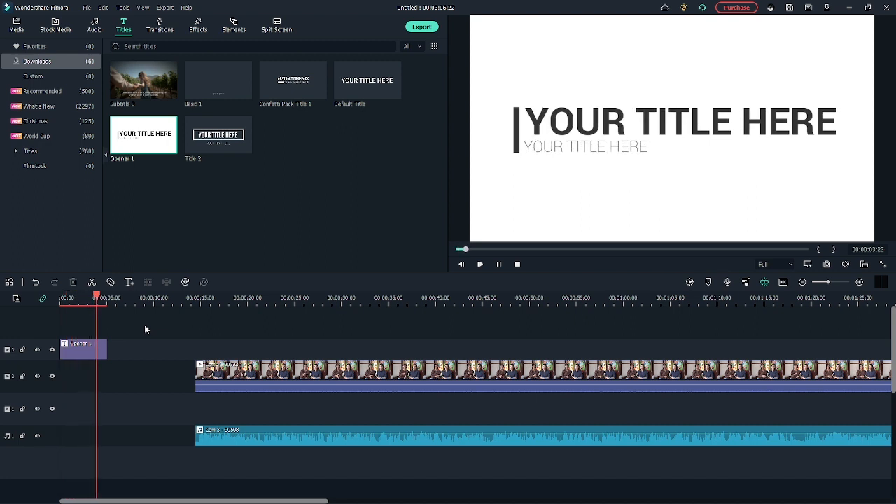
{"action": "key", "text": "space"}
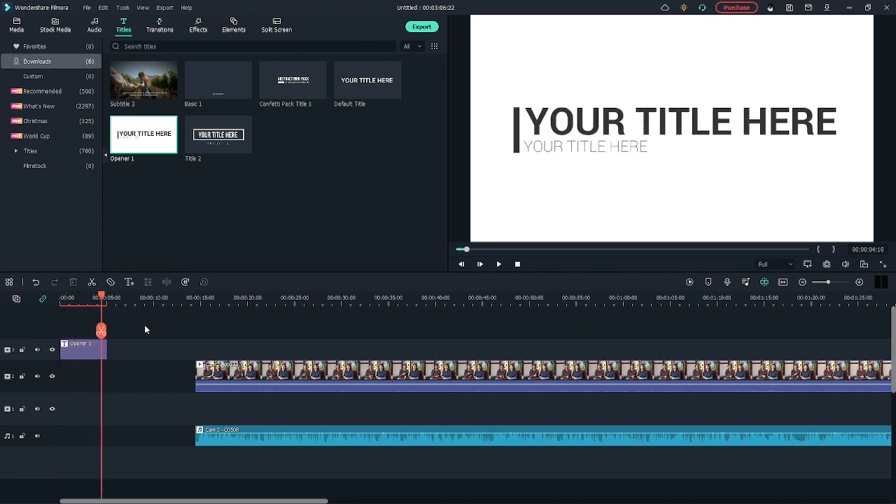
Replace the opener's main title text with "Yenkasa Training".
{"action": "left_click", "coordinate": [557, 120]}
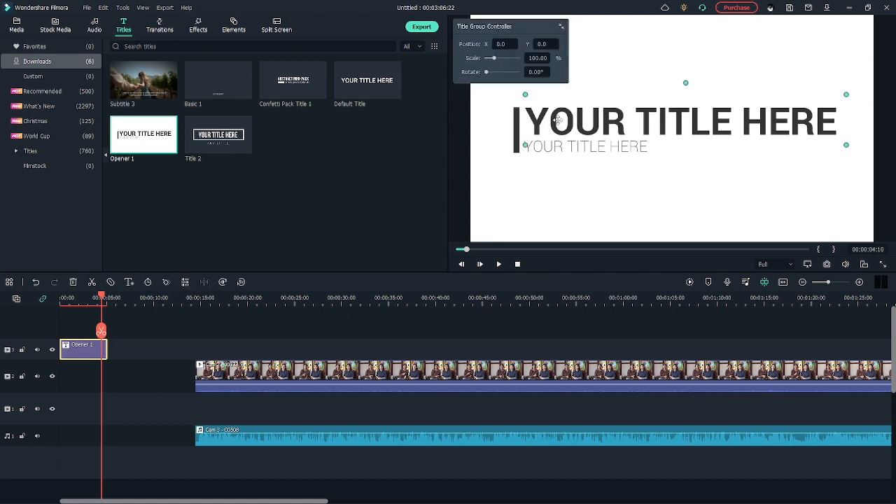
{"action": "double_click", "coordinate": [557, 120]}
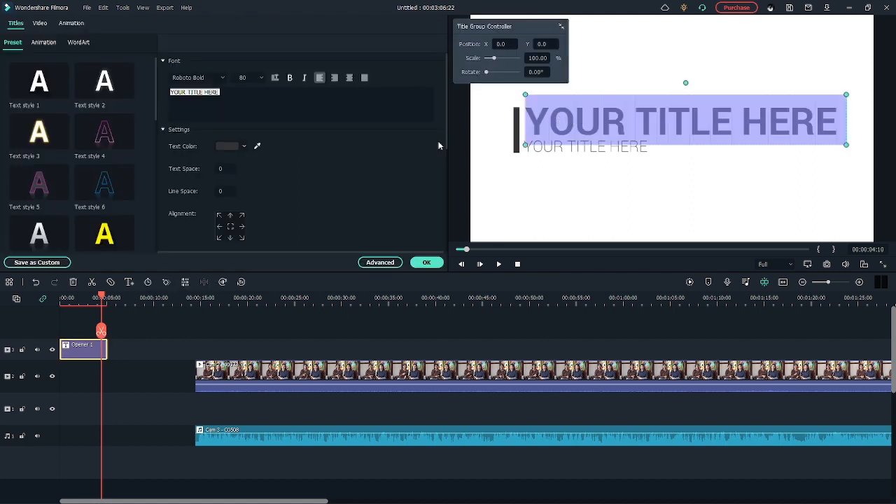
{"action": "left_click", "coordinate": [558, 119]}
{"action": "double_click", "coordinate": [580, 117]}
{"action": "left_click", "coordinate": [587, 117]}
{"action": "double_click", "coordinate": [588, 118]}
{"action": "type", "text": "Yenkasa Training"}
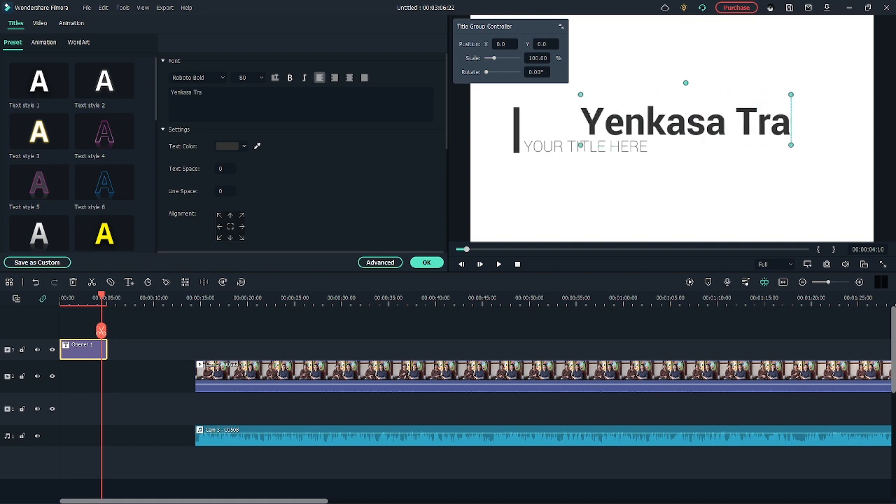
Replace the opener's subtitle text with "Sample Video" and close the title editing.
{"action": "double_click", "coordinate": [539, 148]}
{"action": "type", "text": "Sample Vide"}
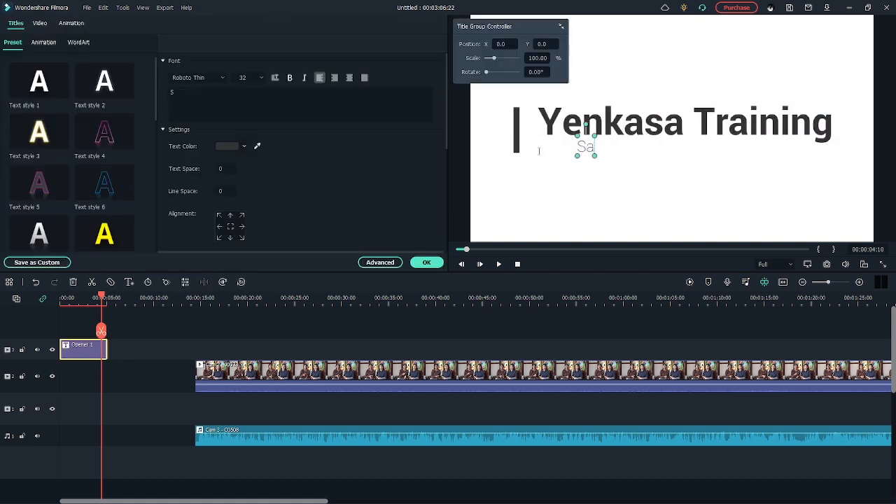
{"action": "type", "text": "o"}
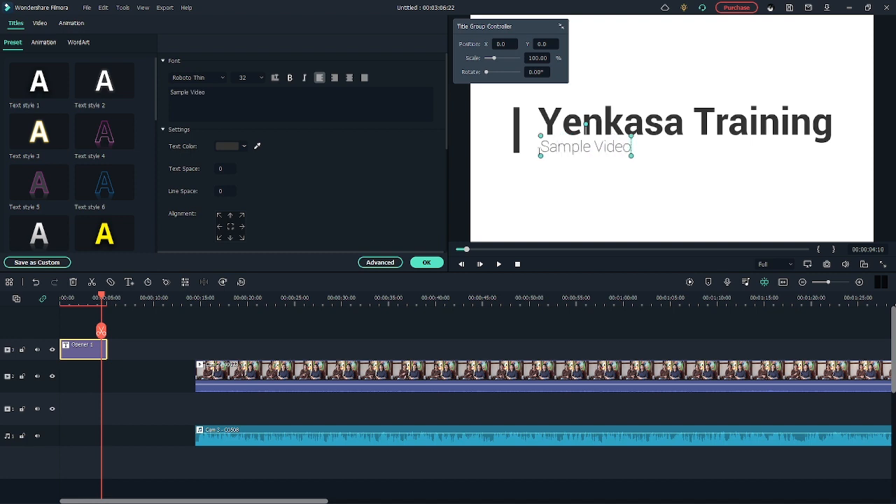
{"action": "left_click", "coordinate": [464, 177]}
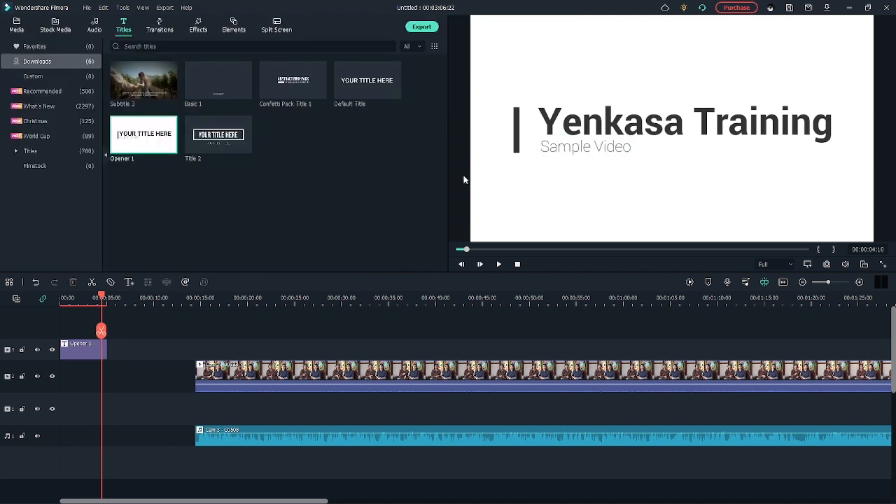
Shift both title lines slightly left so they sit against the opener's vertical bar.
{"action": "left_click", "coordinate": [604, 120]}
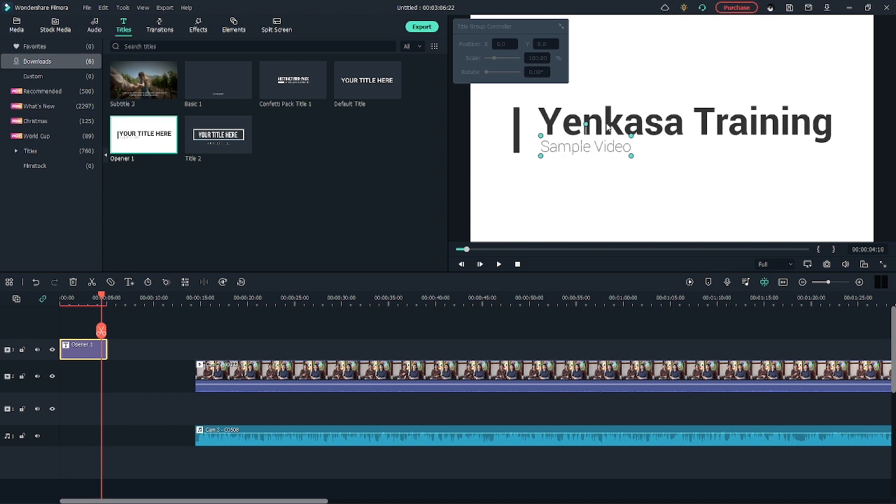
{"action": "left_click", "coordinate": [606, 126]}
{"action": "left_click_drag", "start_coordinate": [612, 123], "coordinate": [604, 128]}
{"action": "key", "text": "ctrl+z"}
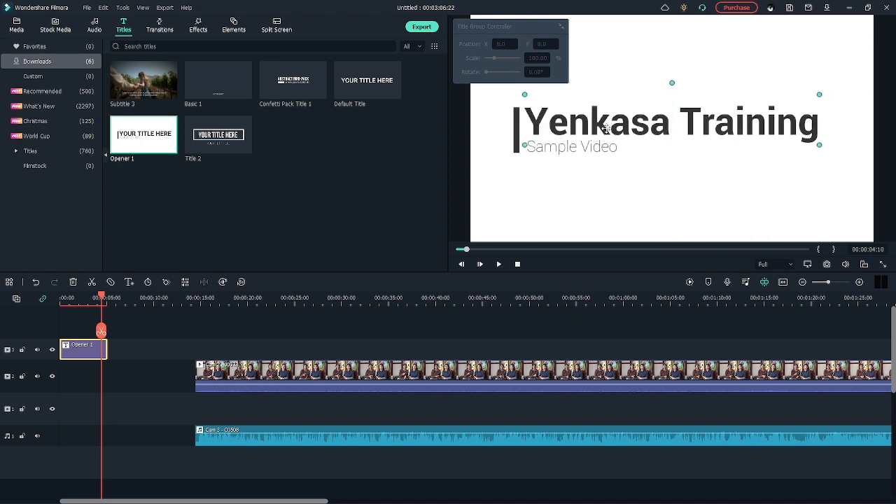
Play the edited opener from 00:00:00:00 to check the new text and its animation.
{"action": "left_click", "coordinate": [245, 334]}
{"action": "key", "text": "Home"}
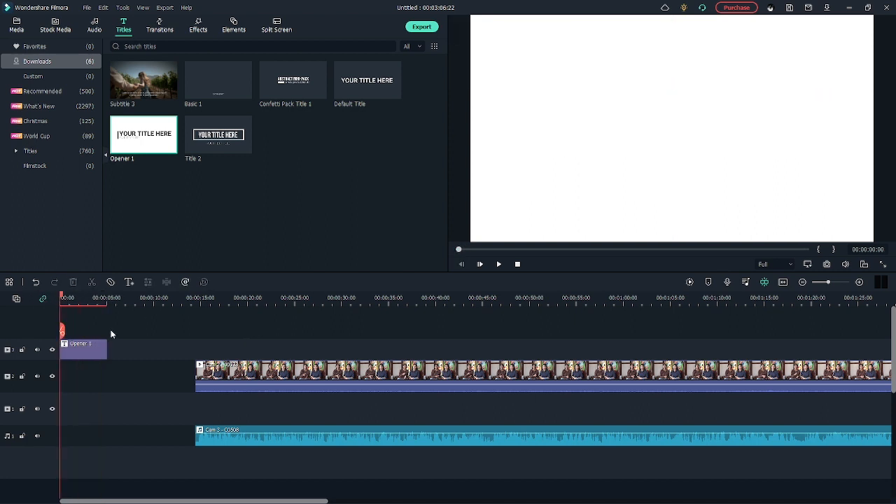
{"action": "key", "text": "space"}
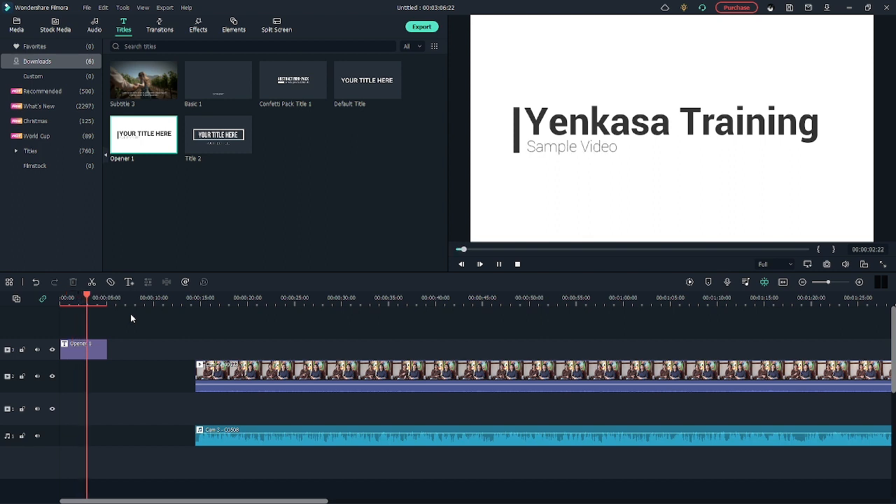
{"action": "key", "text": "space"}
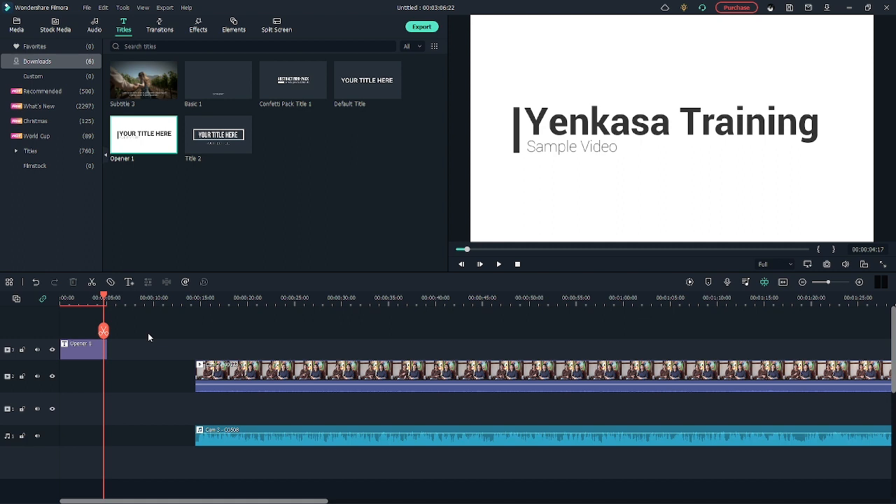
Move the interview video and audio clips together to start at 00:00:04:17, slightly overlapping the opener's end.
{"action": "left_click_drag", "start_coordinate": [251, 335], "coordinate": [184, 498]}
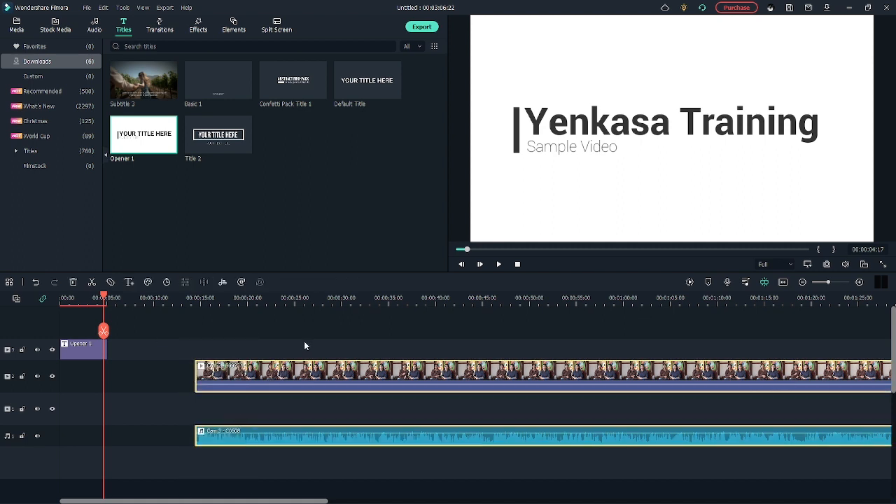
{"action": "left_click_drag", "start_coordinate": [307, 340], "coordinate": [260, 463]}
{"action": "left_click_drag", "start_coordinate": [319, 377], "coordinate": [218, 386]}
Play the change from the opener to the interview footage twice, starting at about 4 seconds.
{"action": "left_click_drag", "start_coordinate": [104, 296], "coordinate": [99, 298]}
{"action": "left_click", "coordinate": [137, 331]}
{"action": "key", "text": "space"}
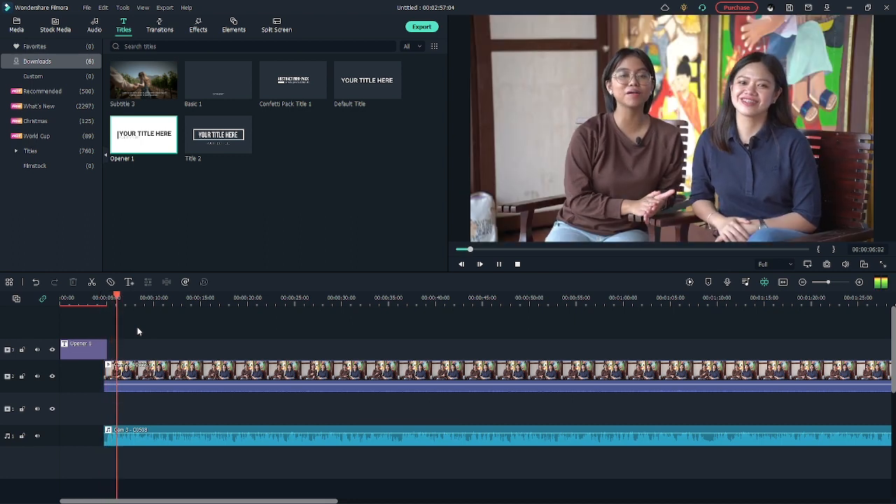
{"action": "key", "text": "space"}
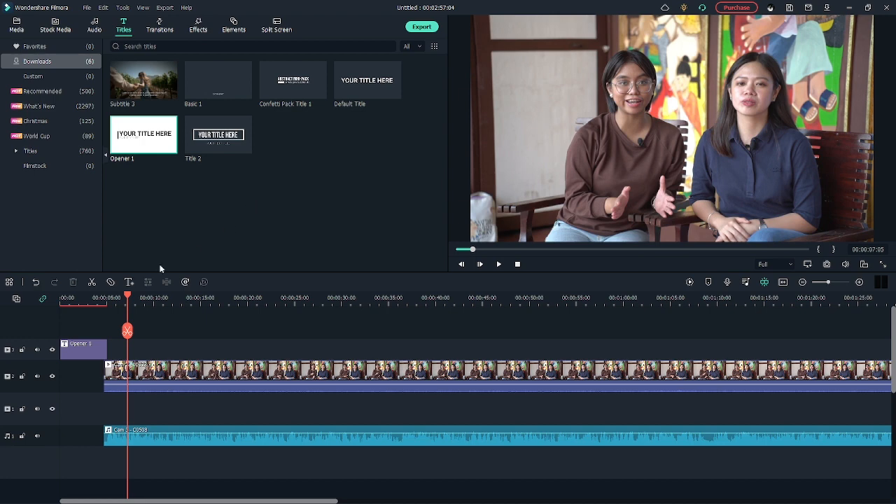
{"action": "left_click", "coordinate": [98, 298]}
{"action": "mouse_move", "coordinate": [98, 299]}
{"action": "left_mouse_down"}
{"action": "mouse_move", "coordinate": [112, 300]}
{"action": "mouse_move", "coordinate": [99, 298]}
{"action": "left_mouse_up"}
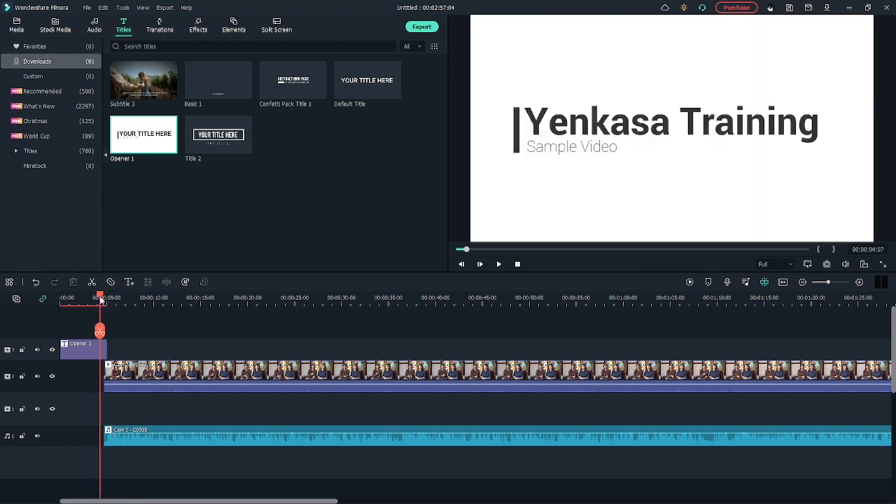
{"action": "key", "text": "space"}
{"action": "key", "text": "space"}
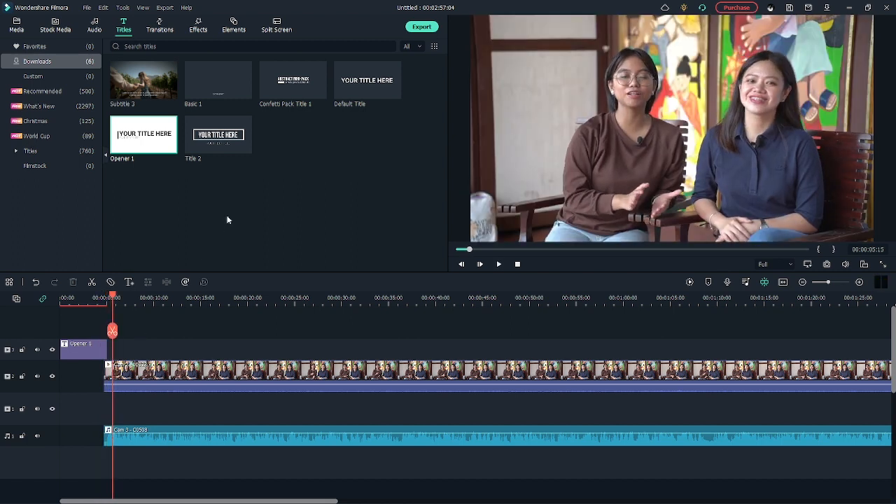
{"action": "left_click", "coordinate": [240, 211]}
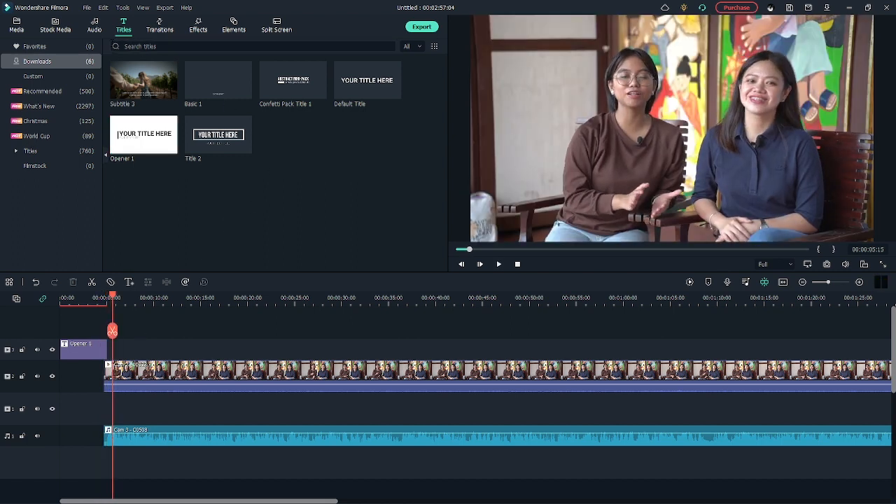
Apply the downloaded Dissolve transition to the end of the Opener 1 title clip.
{"action": "left_click", "coordinate": [162, 27]}
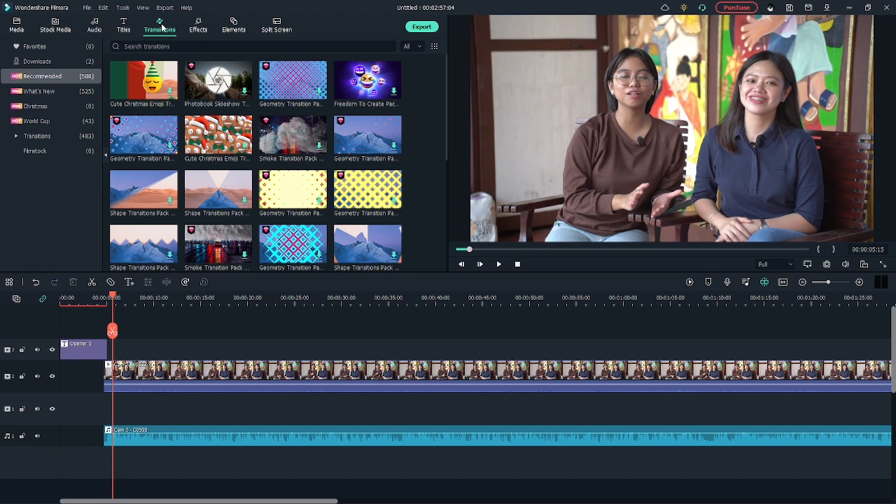
{"action": "left_click", "coordinate": [55, 63]}
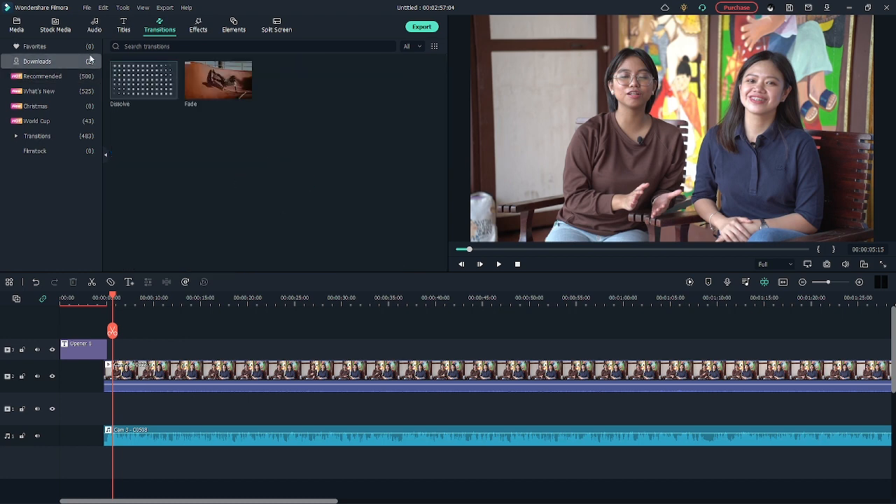
{"action": "left_click", "coordinate": [142, 86]}
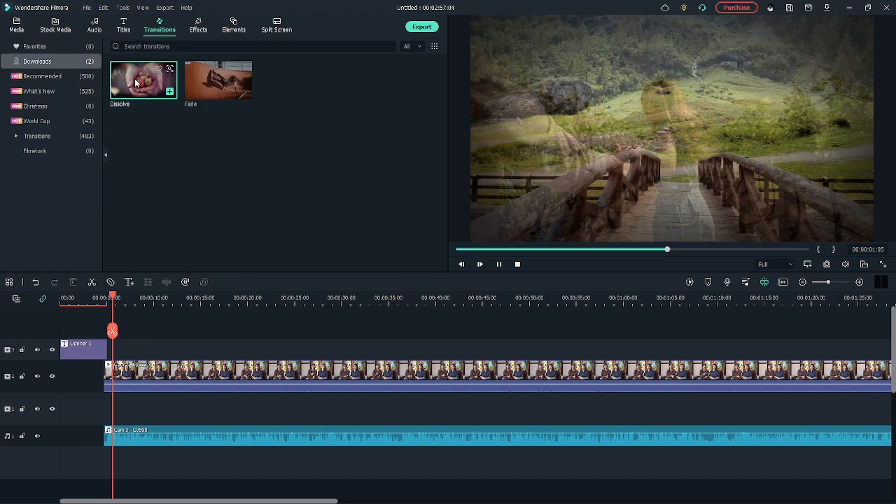
{"action": "left_click_drag", "start_coordinate": [137, 82], "coordinate": [101, 355]}
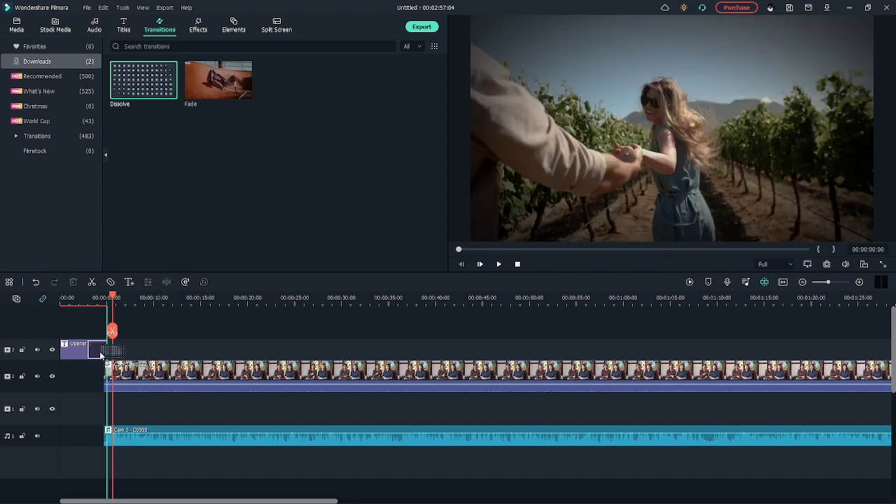
{"action": "left_click_drag", "start_coordinate": [100, 354], "coordinate": [100, 355]}
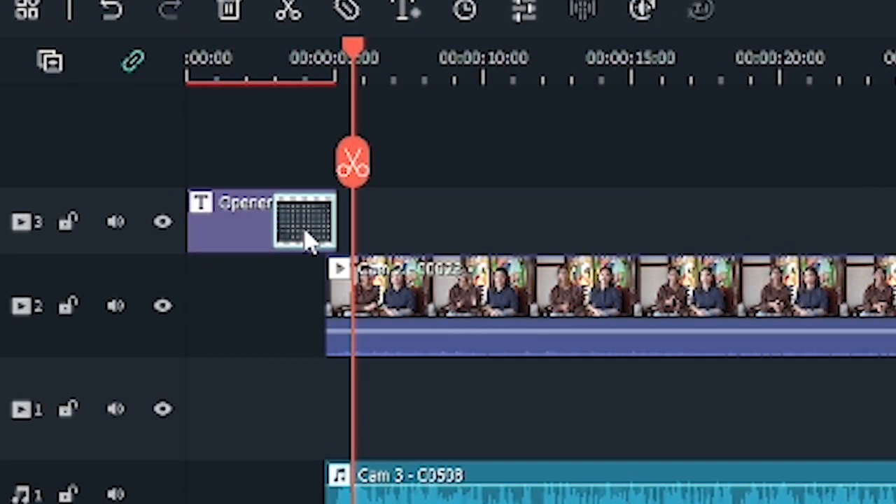
Move the interview video and audio clips together to start at about 3 seconds, and shorten the opener's dissolve to about 1 second.
{"action": "left_click_drag", "start_coordinate": [510, 171], "coordinate": [433, 502]}
{"action": "left_click_drag", "start_coordinate": [524, 305], "coordinate": [469, 300]}
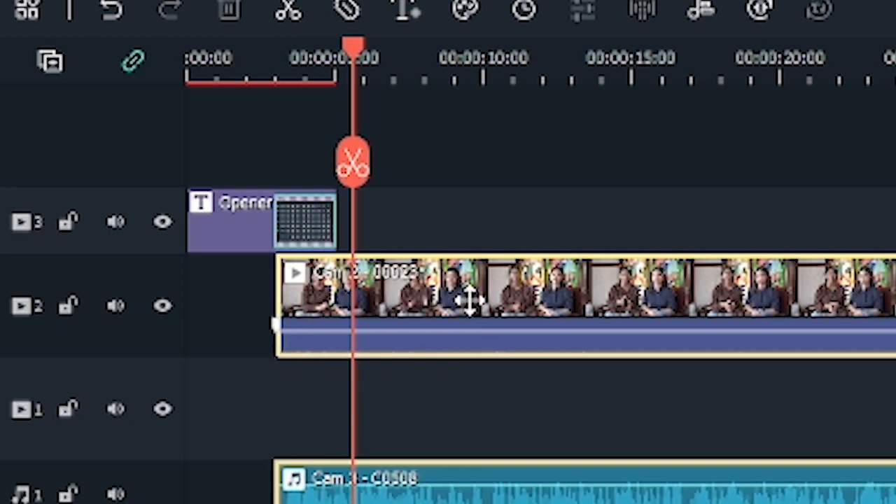
{"action": "left_click", "coordinate": [292, 224]}
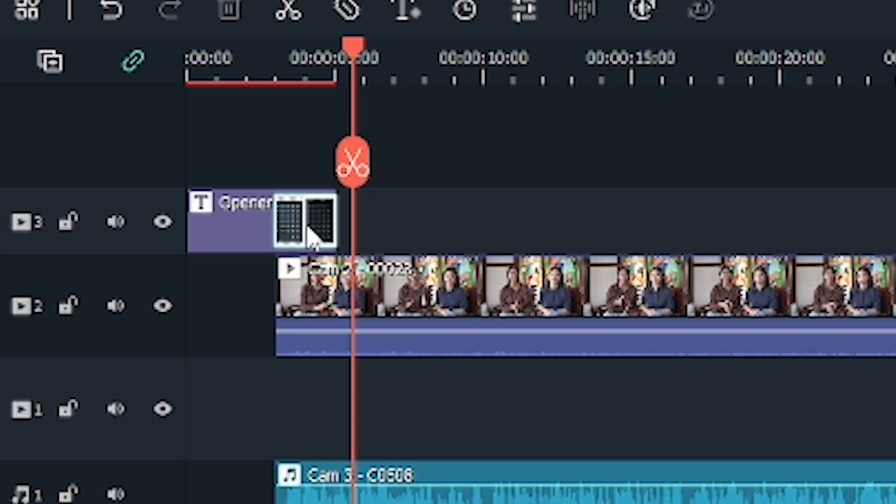
{"action": "left_click_drag", "start_coordinate": [276, 227], "coordinate": [301, 225]}
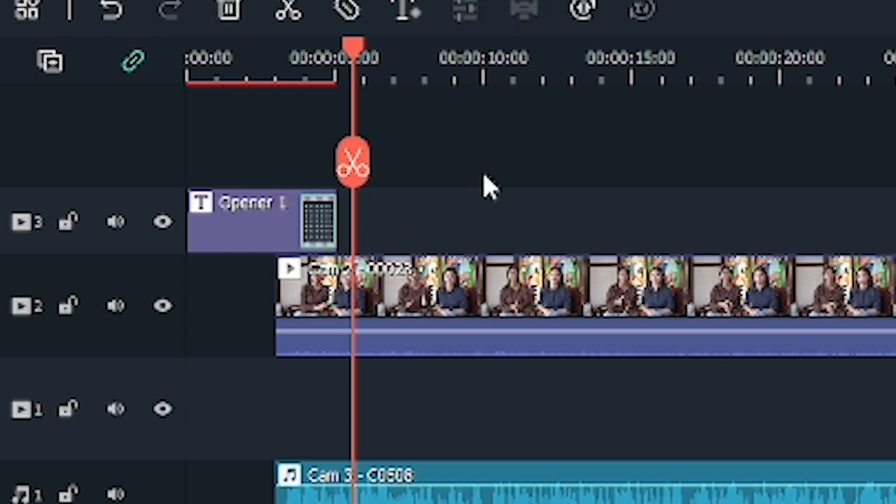
Play the timeline from the beginning to about 6 seconds to check the dissolve from the opener into the interview.
{"action": "left_click", "coordinate": [280, 67]}
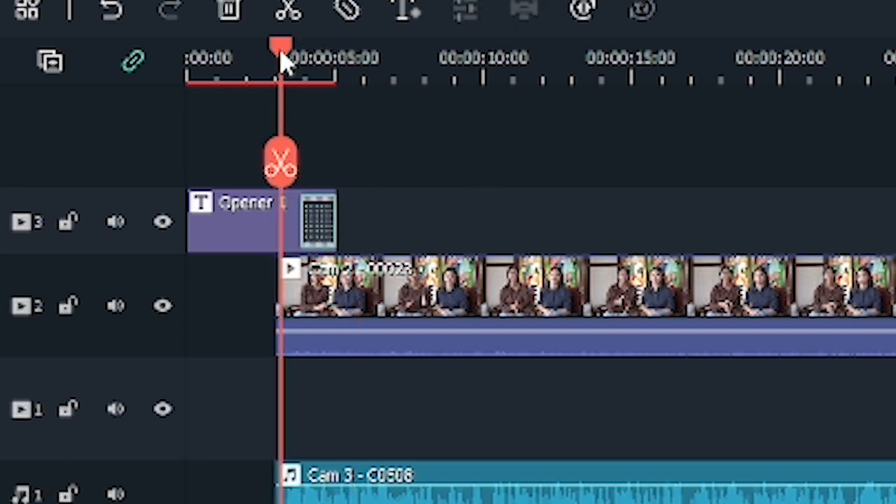
{"action": "left_click", "coordinate": [273, 56]}
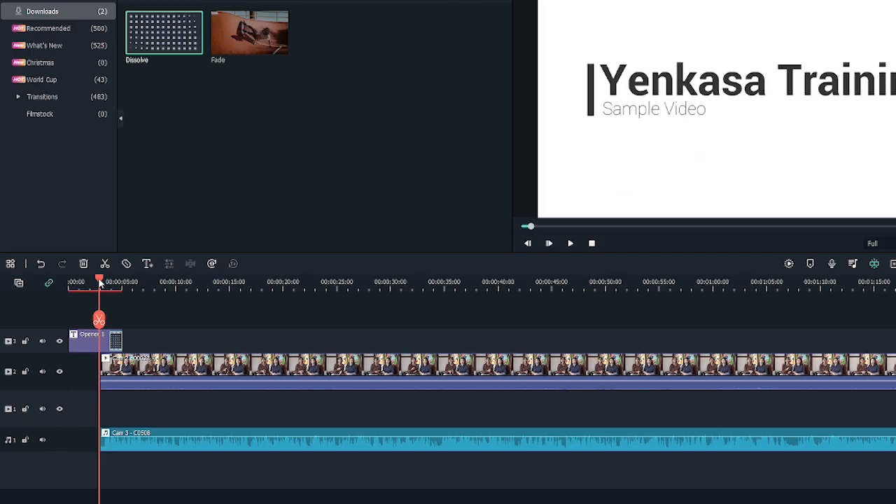
{"action": "left_click_drag", "start_coordinate": [271, 50], "coordinate": [154, 60]}
{"action": "key", "text": "space"}
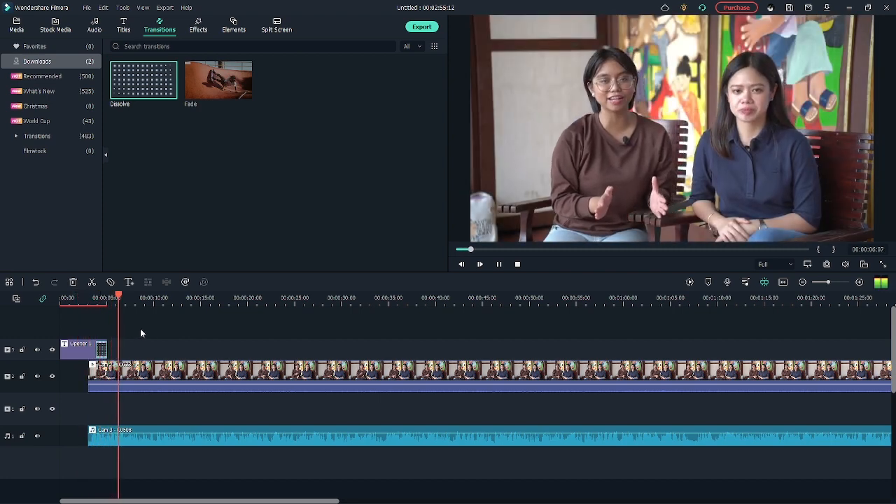
{"action": "key", "text": "space"}
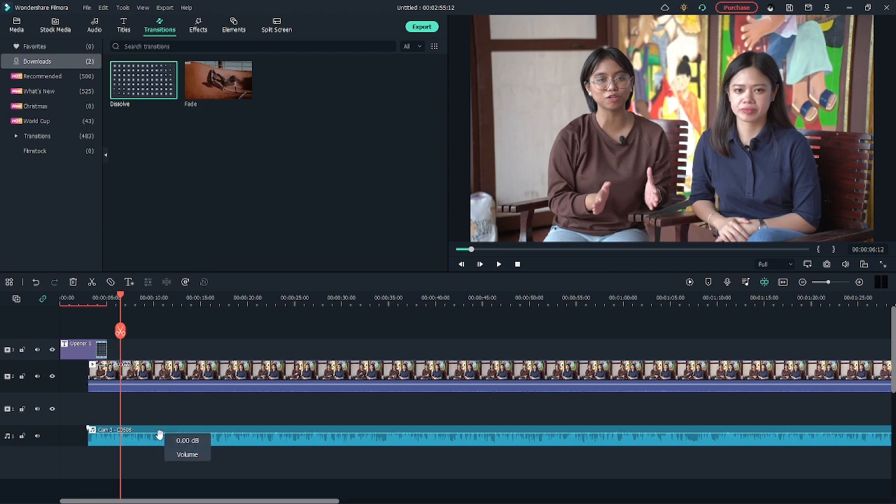
Try a volume adjustment on the Cam 3 - C0508 audio clip and play the interview from about 5.5 seconds.
{"action": "left_click_drag", "start_coordinate": [160, 435], "coordinate": [159, 435]}
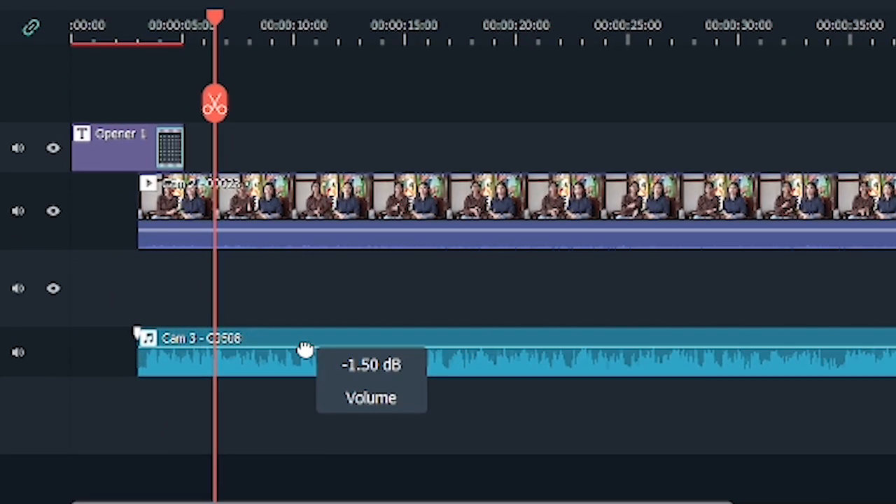
{"action": "mouse_move", "coordinate": [305, 350]}
{"action": "left_mouse_down"}
{"action": "mouse_move", "coordinate": [304, 360]}
{"action": "mouse_move", "coordinate": [306, 332]}
{"action": "mouse_move", "coordinate": [303, 349]}
{"action": "left_mouse_up"}
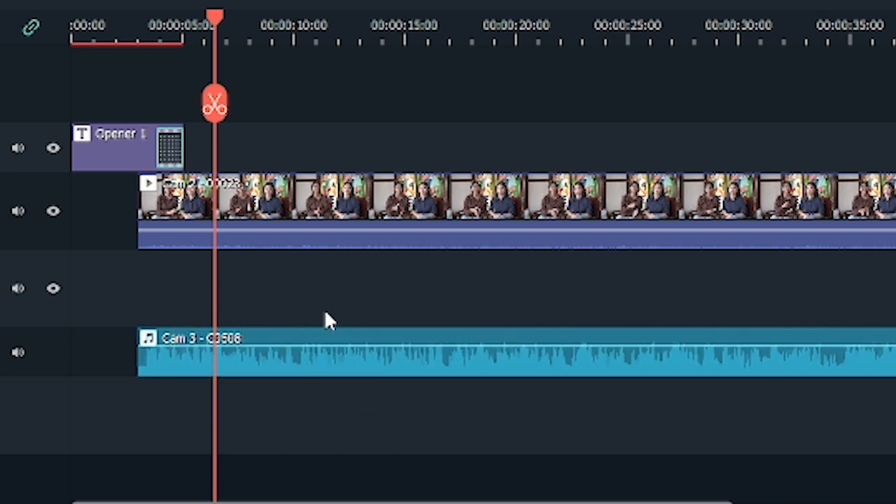
{"action": "left_click_drag", "start_coordinate": [215, 12], "coordinate": [202, 12]}
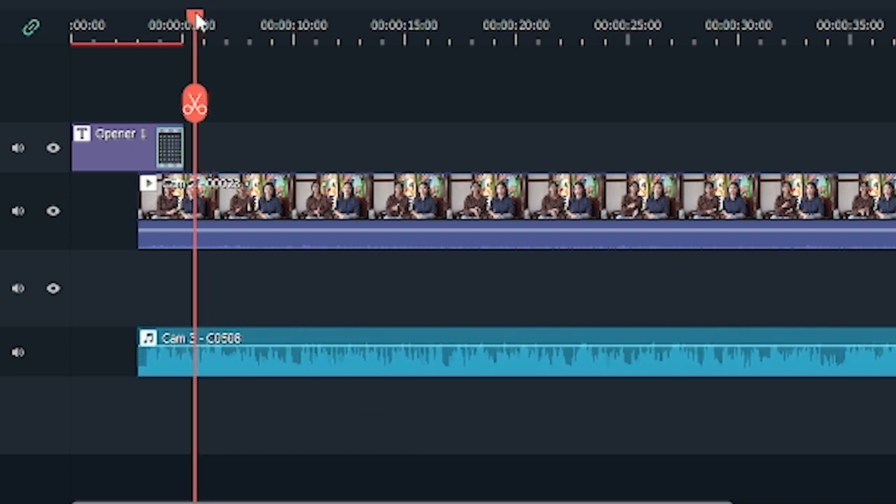
{"action": "key", "text": "space"}
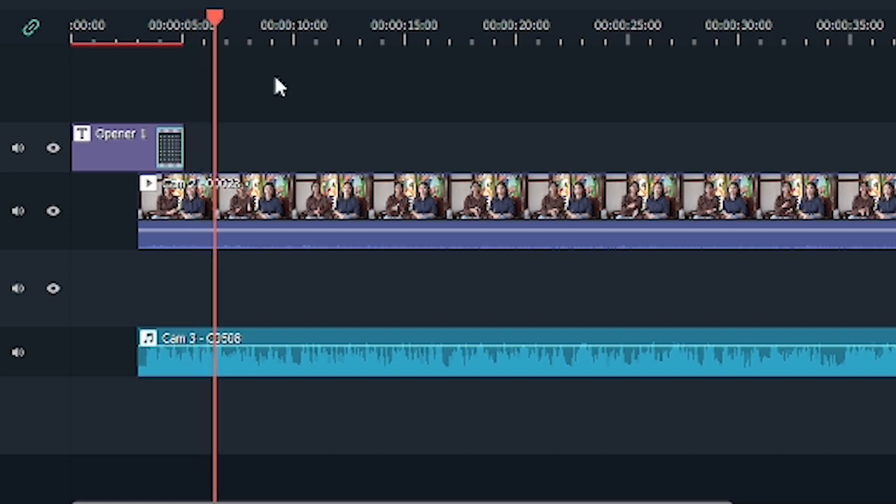
{"action": "key", "text": "space"}
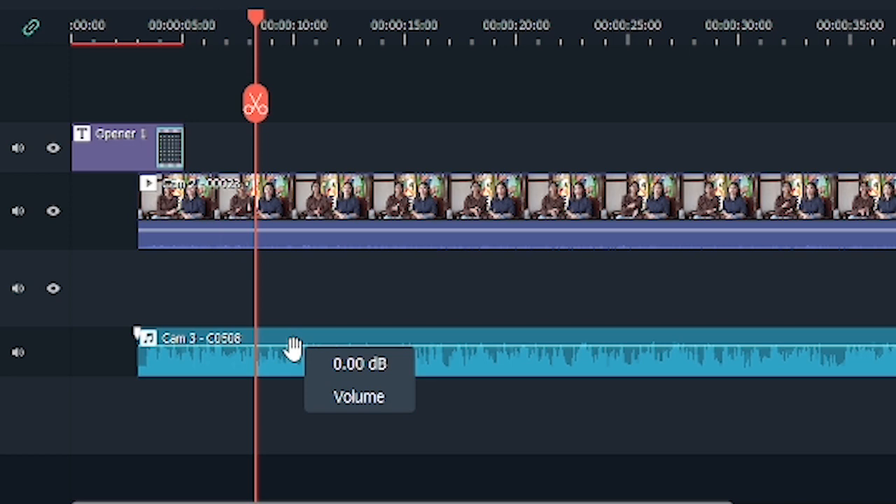
Lower the volume of the Cam 3 - C0508 audio clip and play the interview to check its level.
{"action": "left_click_drag", "start_coordinate": [293, 350], "coordinate": [296, 352]}
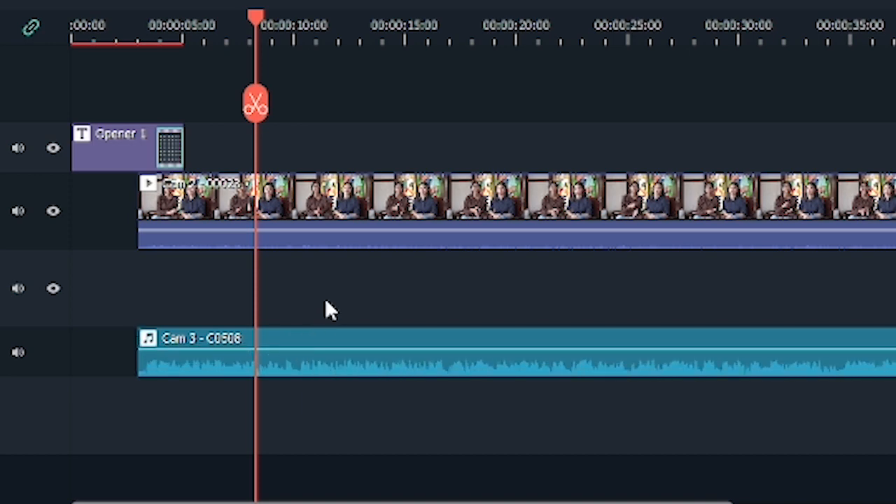
{"action": "key", "text": "space"}
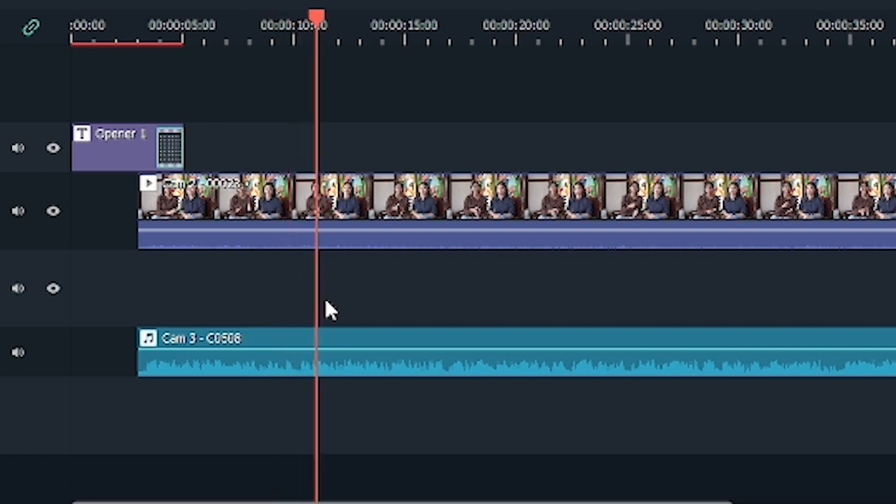
{"action": "key", "text": "space"}
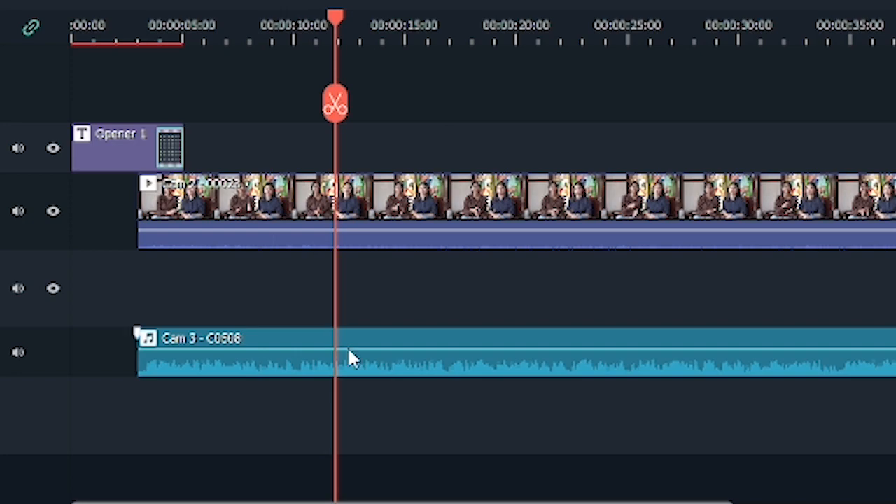
Add the ES_Solving It Together music from the project media to audio track 2, starting at 00:00:00:00.
{"action": "left_click_drag", "start_coordinate": [363, 503], "coordinate": [889, 502]}
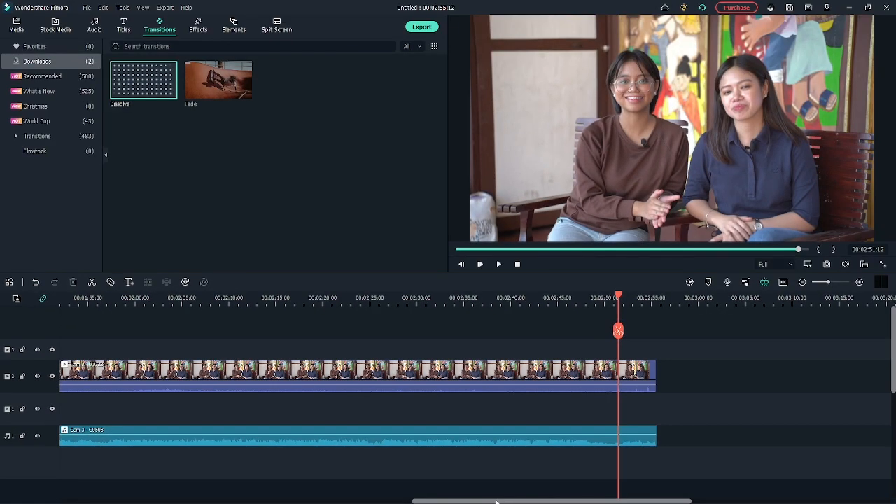
{"action": "left_click_drag", "start_coordinate": [493, 502], "coordinate": [142, 503]}
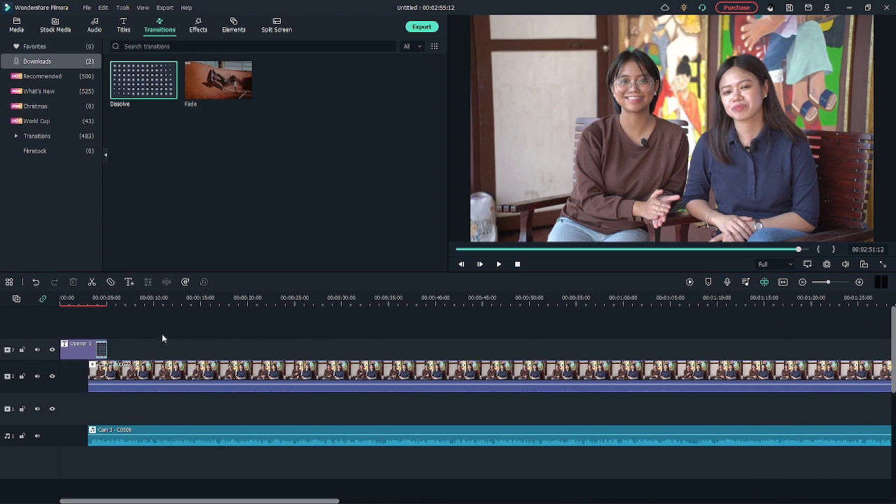
{"action": "left_click", "coordinate": [17, 26]}
{"action": "left_click", "coordinate": [241, 162]}
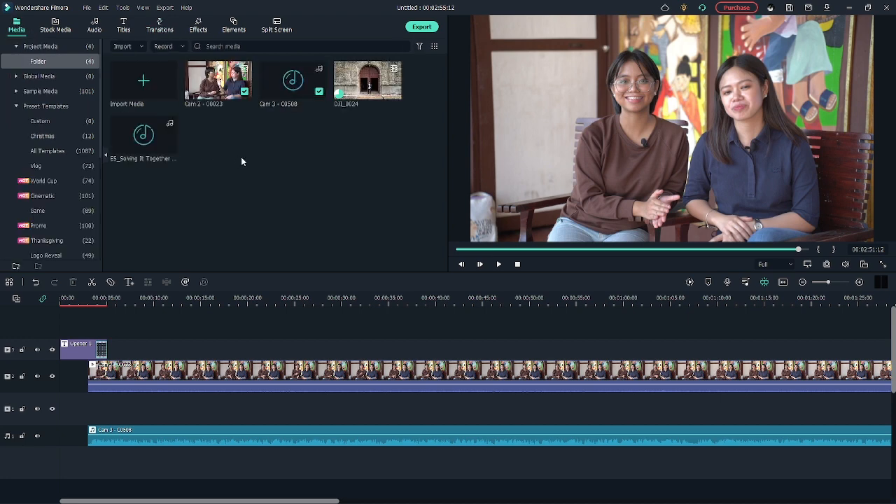
{"action": "mouse_move", "coordinate": [150, 143]}
{"action": "left_click_drag", "start_coordinate": [141, 140], "coordinate": [60, 474]}
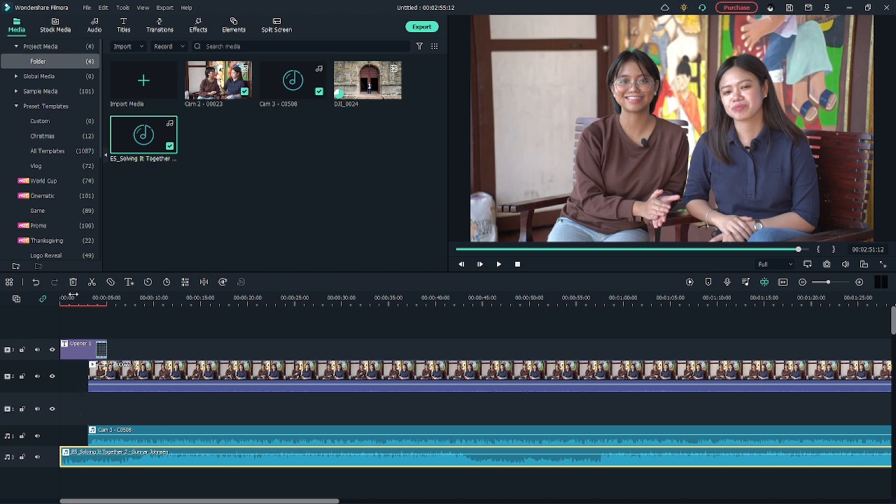
Play the timeline from the start to about 10 seconds to hear the music under the opener and interview.
{"action": "left_click_drag", "start_coordinate": [73, 296], "coordinate": [60, 296]}
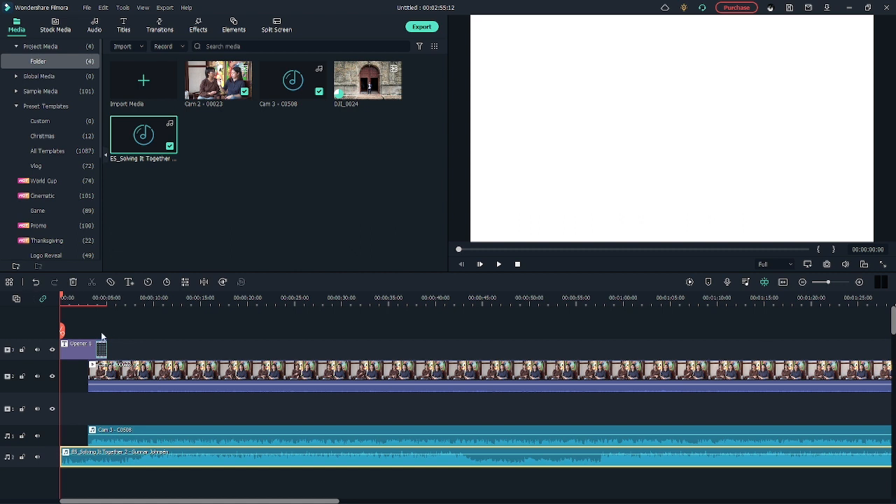
{"action": "key", "text": "space"}
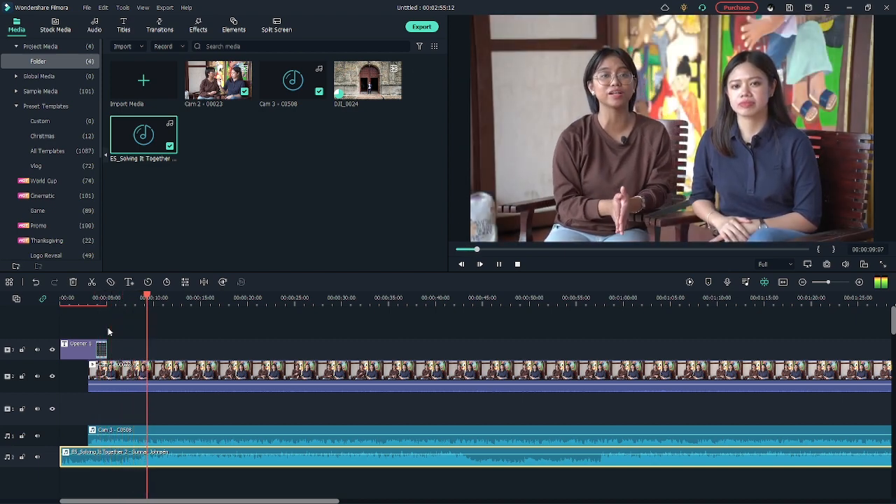
{"action": "key", "text": "space"}
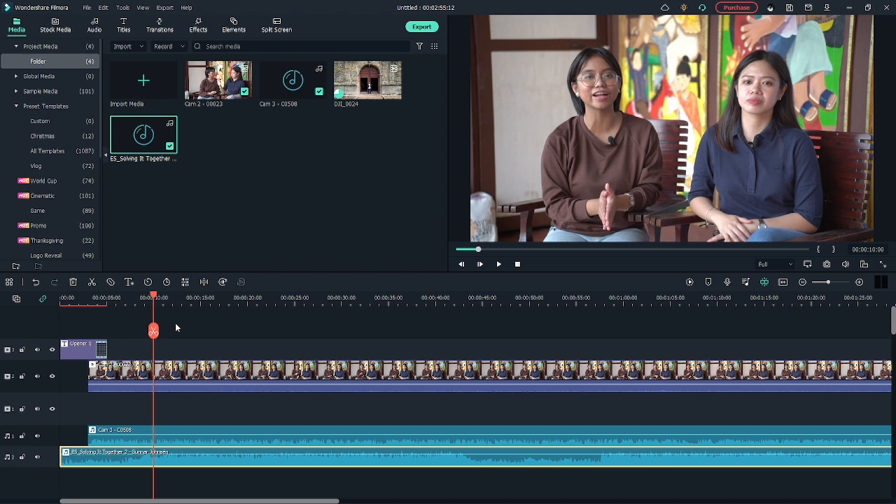
Split the music clip at 00:00:05:07, just after the opener ends, and delete the part after the cut.
{"action": "left_click", "coordinate": [115, 297]}
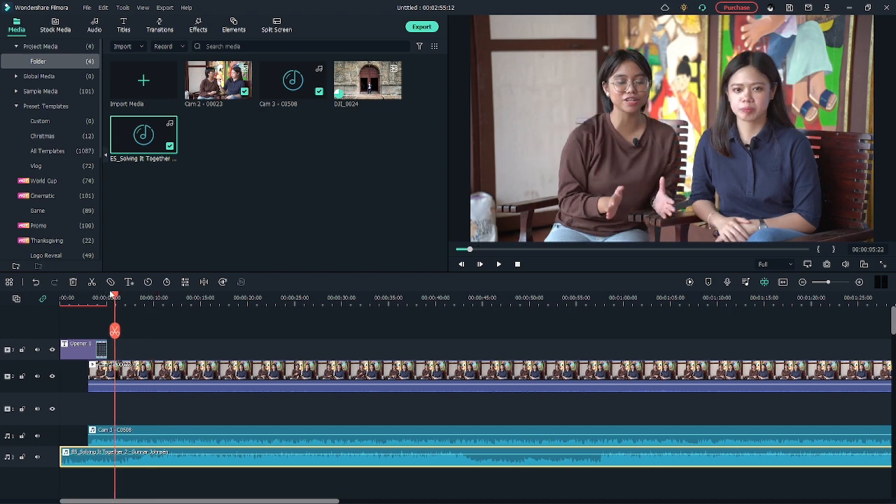
{"action": "left_click_drag", "start_coordinate": [115, 298], "coordinate": [109, 297]}
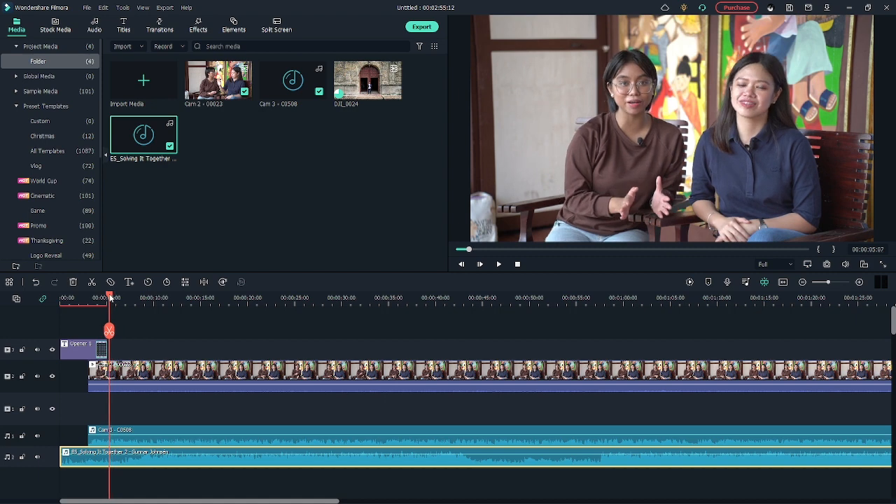
{"action": "left_click", "coordinate": [138, 332]}
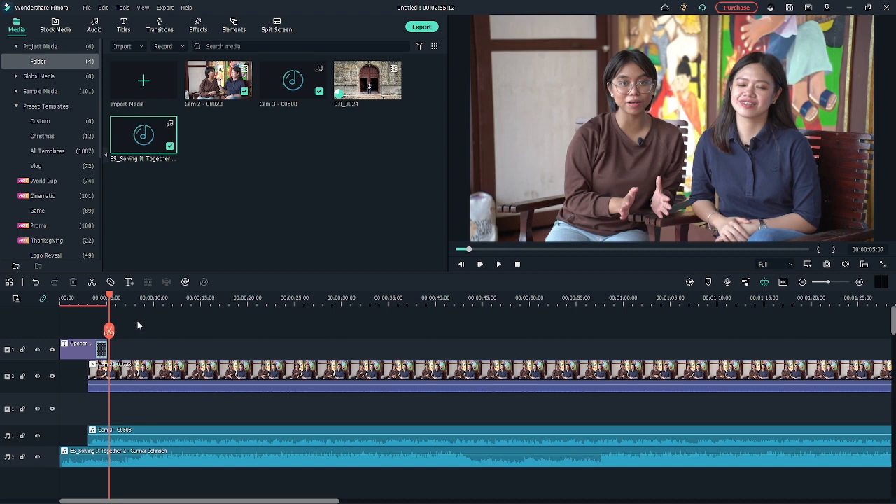
{"action": "left_click", "coordinate": [93, 464]}
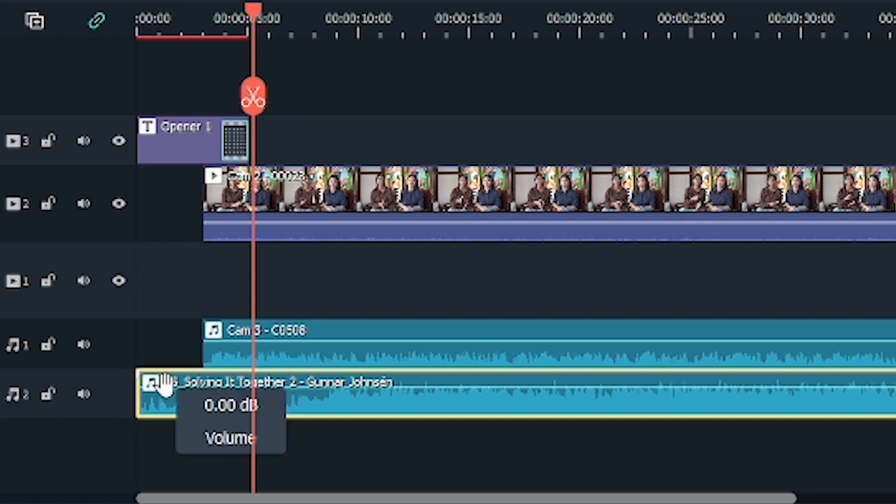
{"action": "left_click", "coordinate": [253, 100]}
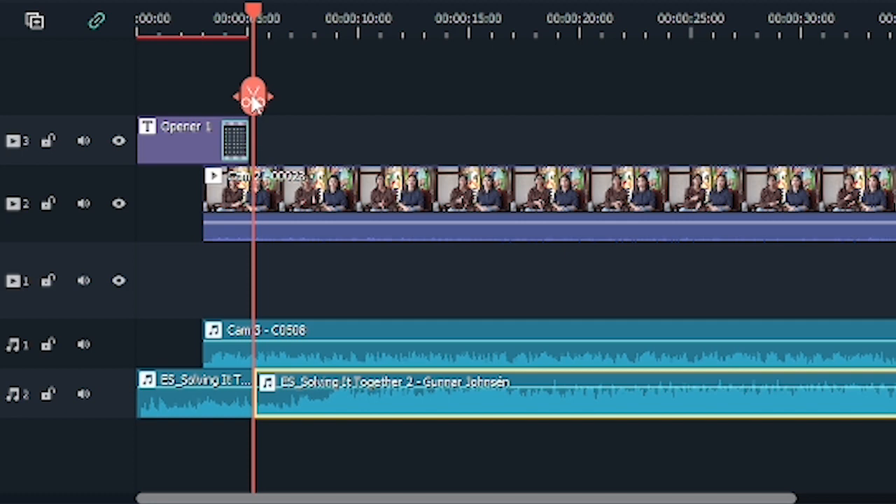
{"action": "left_click", "coordinate": [391, 113]}
{"action": "left_click", "coordinate": [352, 409]}
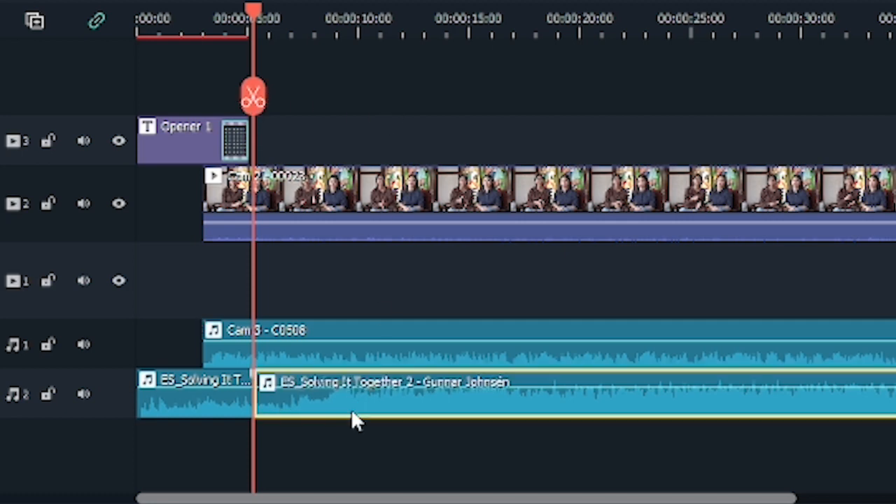
{"action": "key", "text": "Delete"}
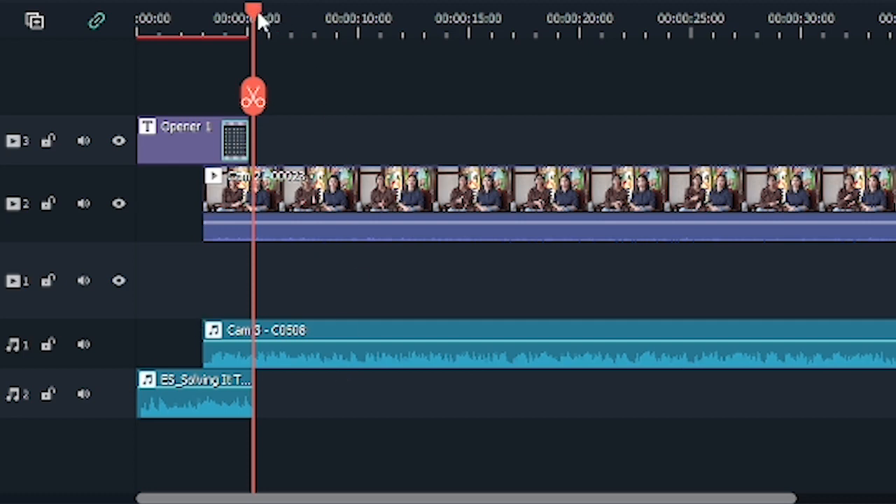
Play the timeline from the start to about 8 seconds to check how the shortened music ends.
{"action": "left_click_drag", "start_coordinate": [257, 12], "coordinate": [402, 13]}
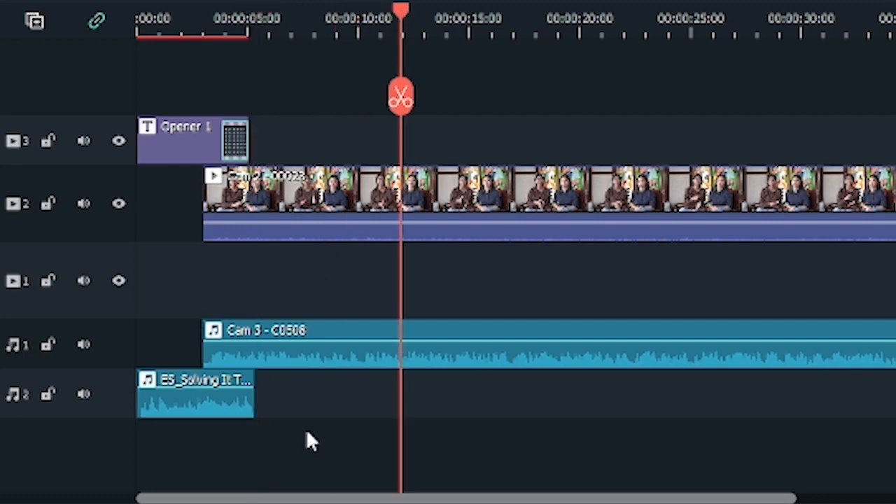
{"action": "left_click", "coordinate": [212, 26]}
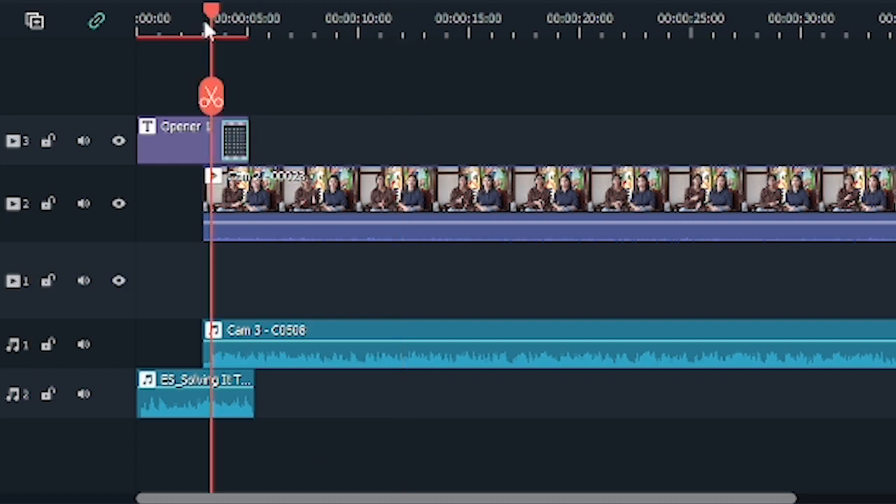
{"action": "left_click_drag", "start_coordinate": [210, 15], "coordinate": [99, 13]}
{"action": "key", "text": "space"}
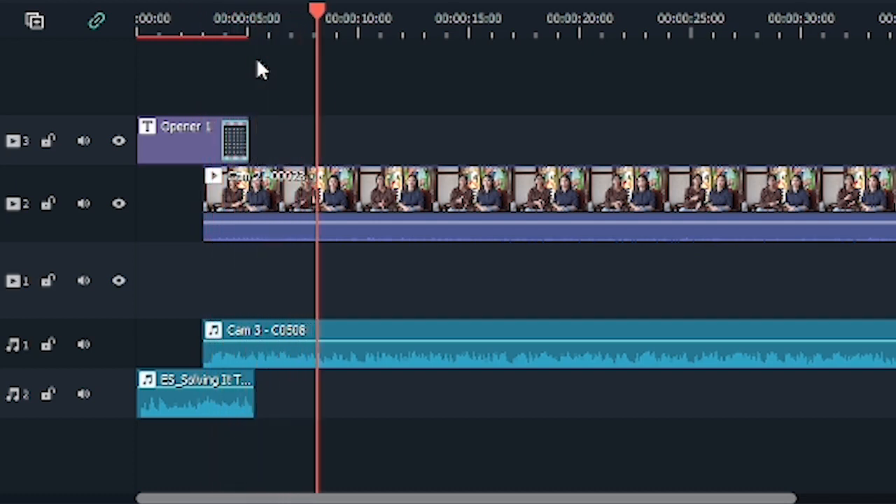
{"action": "key", "text": "space"}
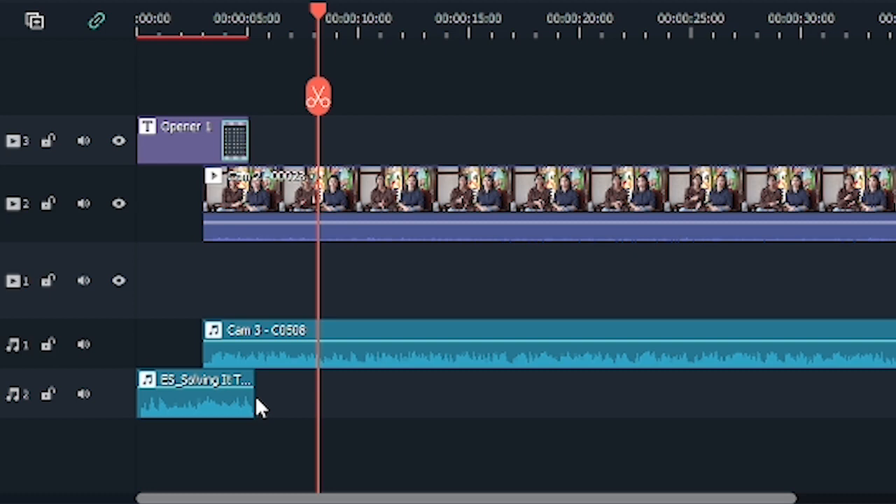
Extend the music clip's end to about 6 seconds and add a fade-out to its end.
{"action": "left_click_drag", "start_coordinate": [255, 401], "coordinate": [261, 418]}
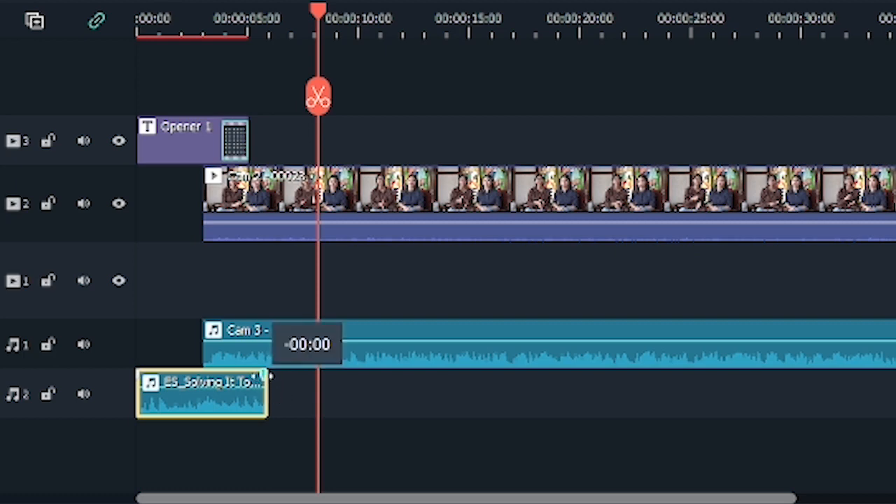
{"action": "left_click", "coordinate": [270, 376]}
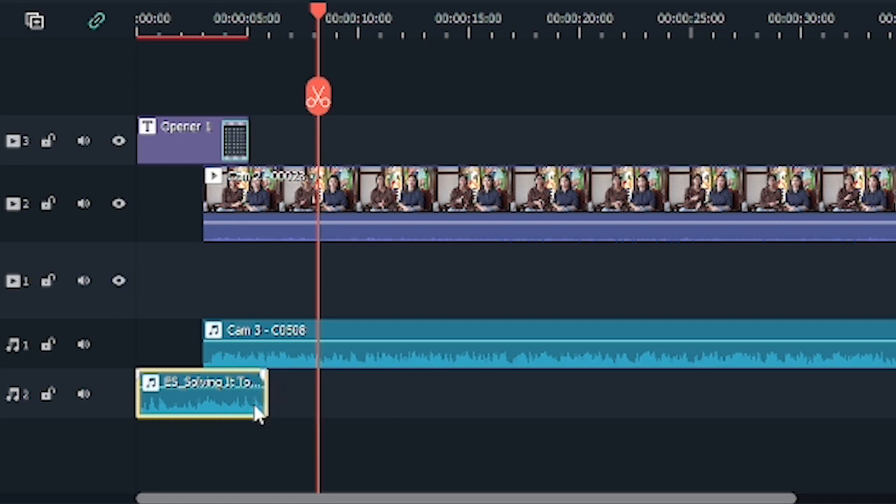
{"action": "mouse_move", "coordinate": [261, 375]}
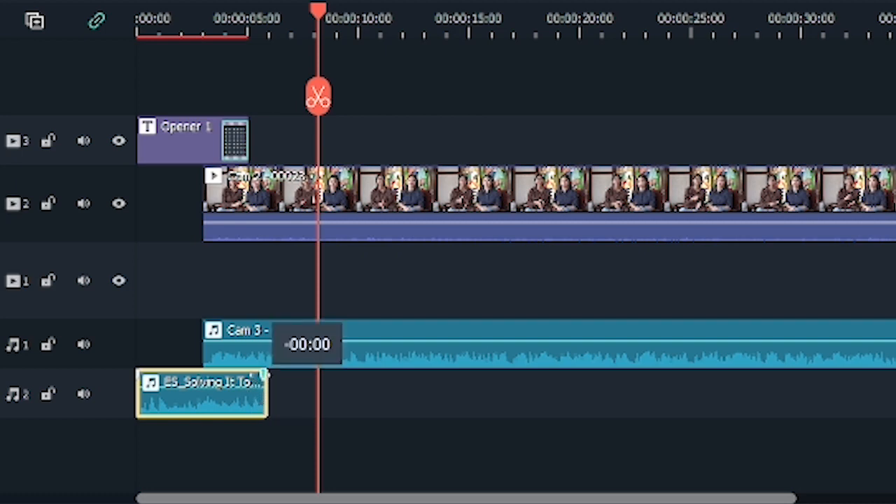
{"action": "left_click_drag", "start_coordinate": [272, 375], "coordinate": [210, 378]}
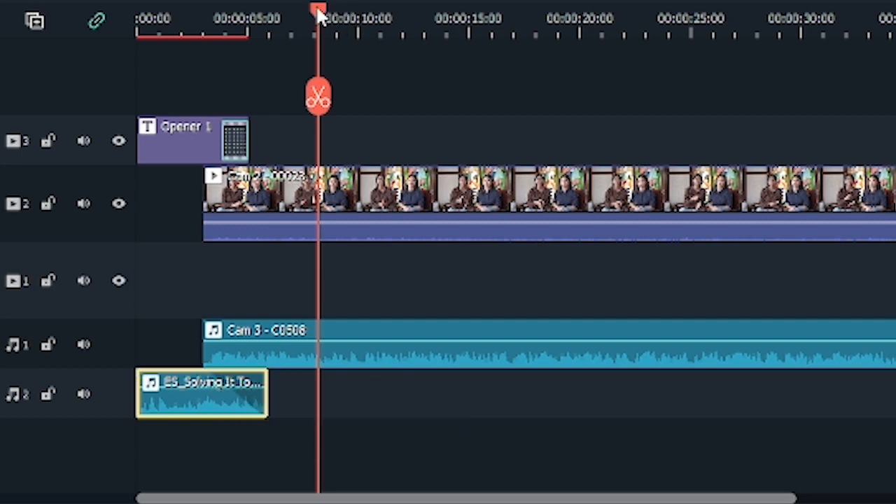
Play the timeline from the start to about 8 seconds to check the music's fade-out.
{"action": "left_click_drag", "start_coordinate": [318, 14], "coordinate": [37, 24]}
{"action": "key", "text": "space"}
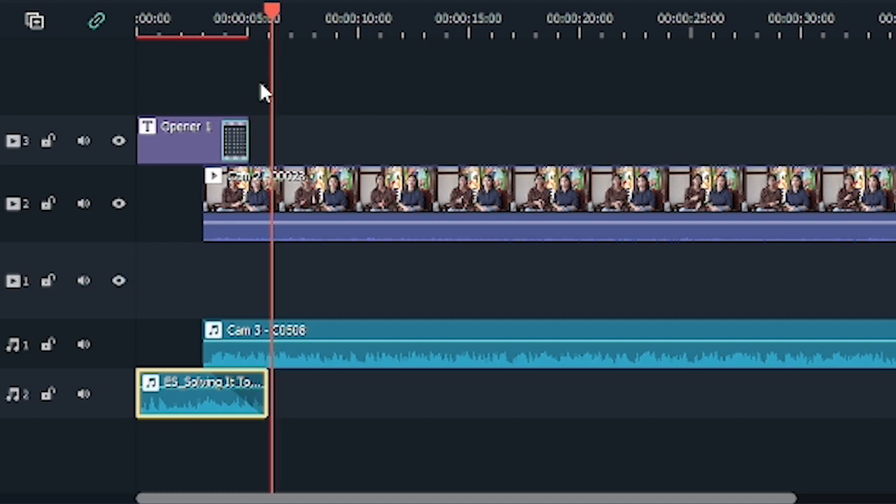
{"action": "key", "text": "space"}
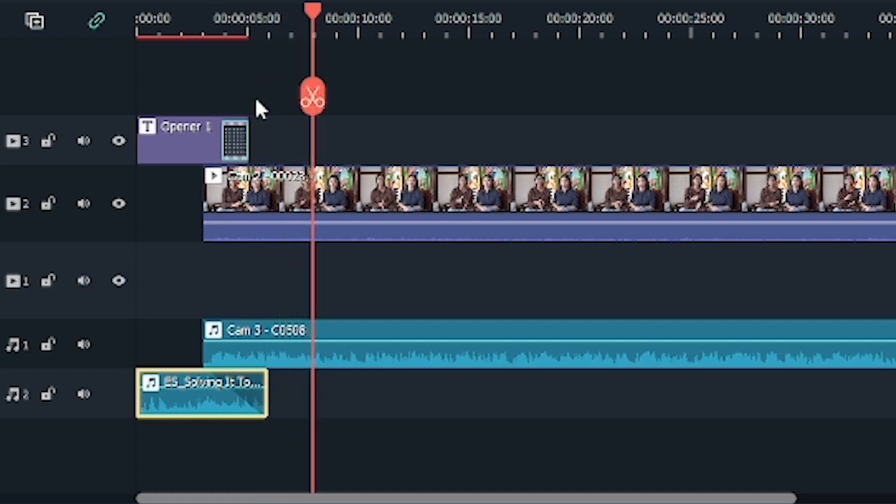
Mute the Cam 3 - C0508 audio track and play from the start to about 7 seconds to hear the music fade.
{"action": "left_click", "coordinate": [83, 344]}
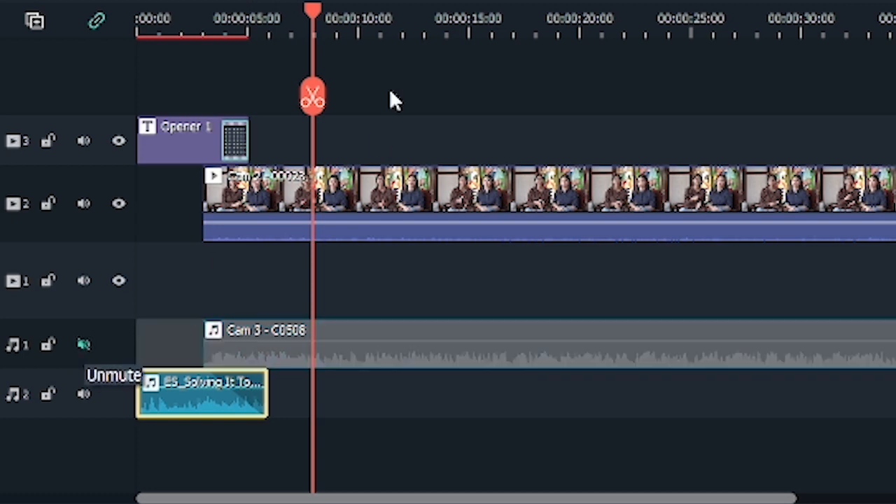
{"action": "left_click_drag", "start_coordinate": [316, 11], "coordinate": [138, 15]}
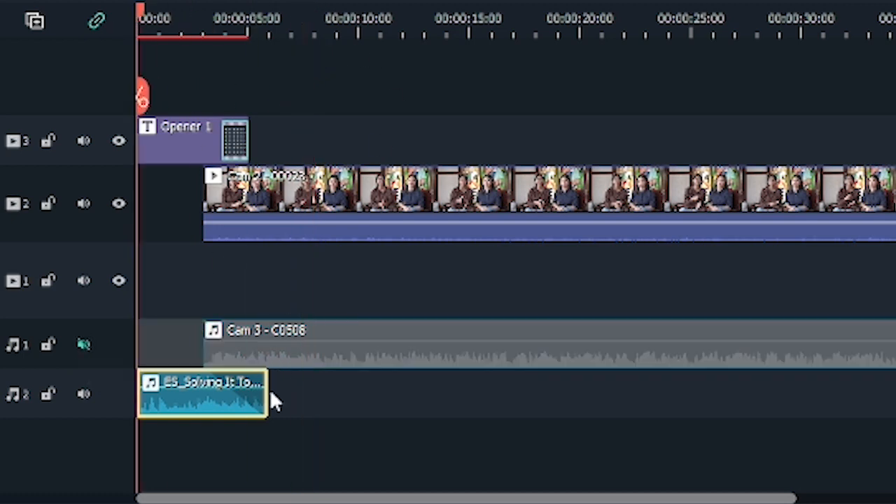
{"action": "key", "text": "space"}
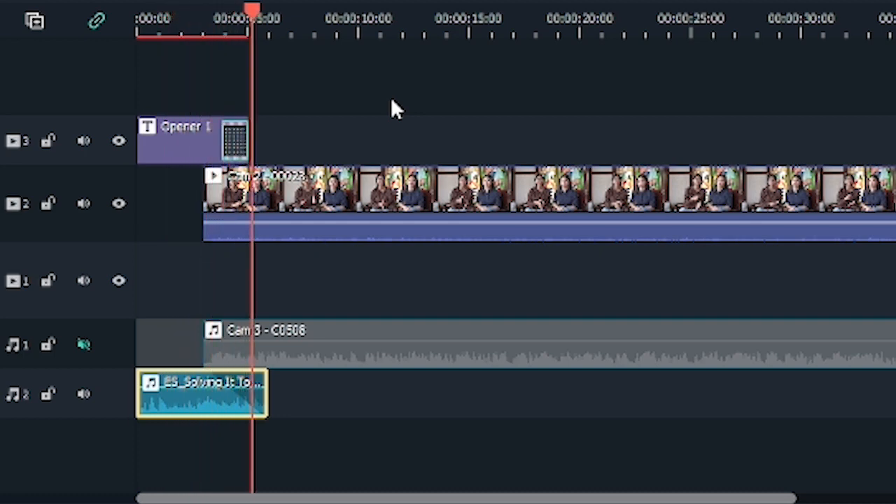
{"action": "key", "text": "space"}
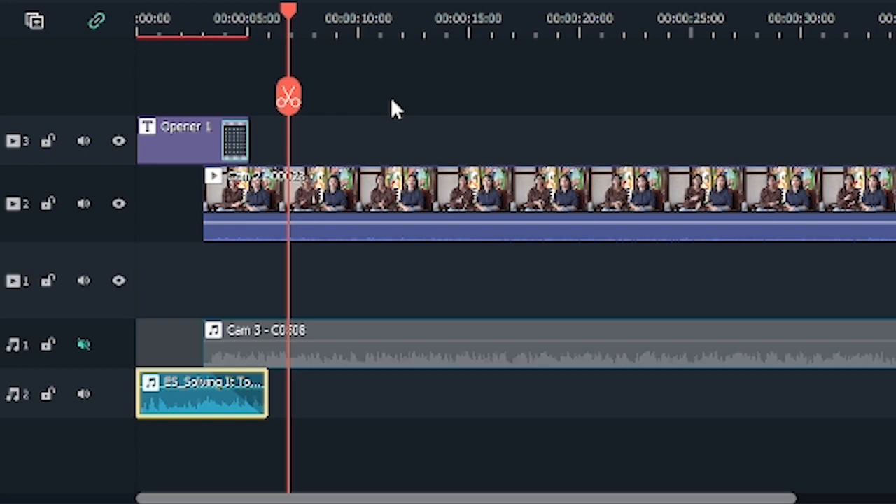
{"action": "left_click", "coordinate": [394, 101]}
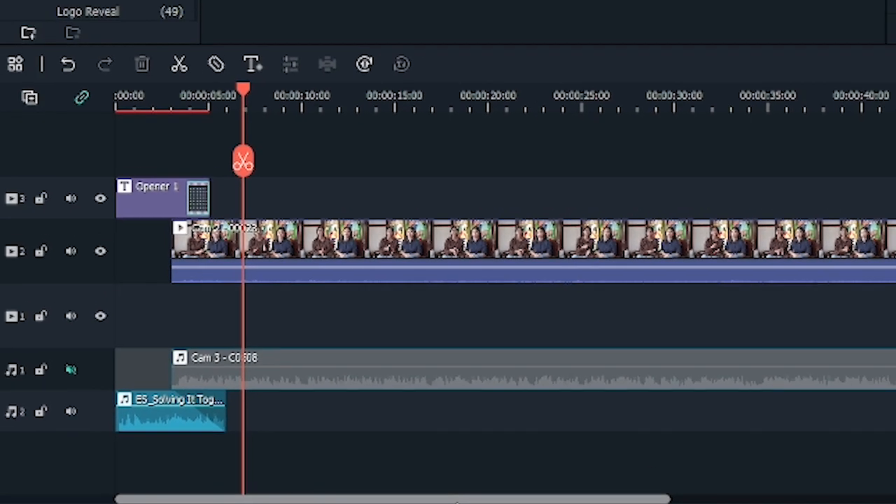
Search the title templates for "lower thirds" and place Lower Third 1 on video track 3 at 00:00:06:21.
{"action": "left_click_drag", "start_coordinate": [565, 498], "coordinate": [206, 500]}
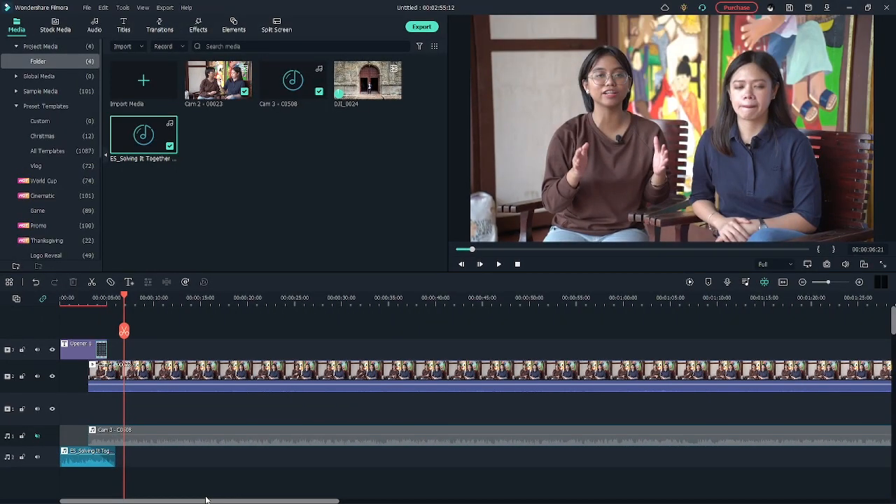
{"action": "left_click", "coordinate": [124, 25]}
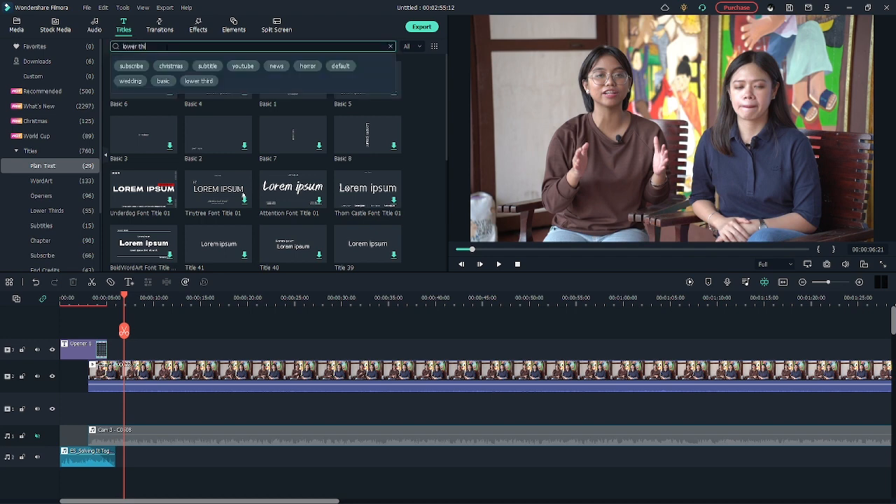
{"action": "type", "text": "s"}
{"action": "key", "text": "Return"}
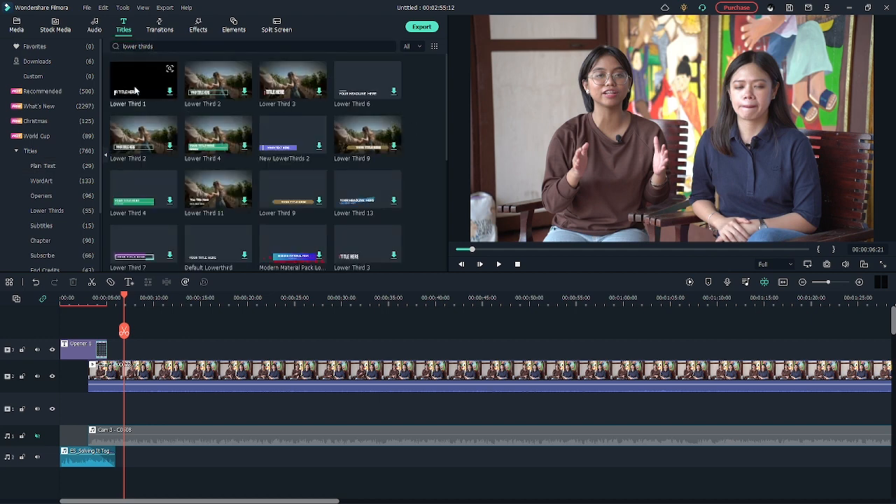
{"action": "left_click_drag", "start_coordinate": [151, 91], "coordinate": [173, 323]}
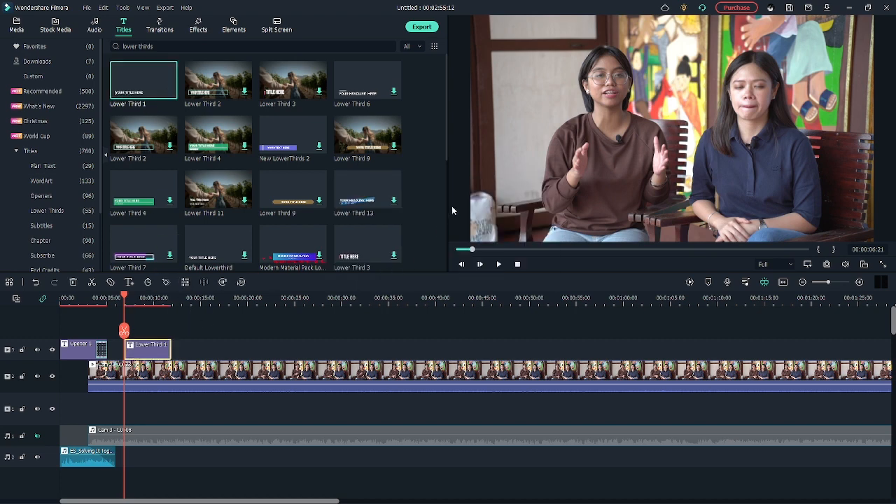
Play to about 00:00:08:22 and replace the lower third's main line with the host's first name.
{"action": "left_click", "coordinate": [232, 333]}
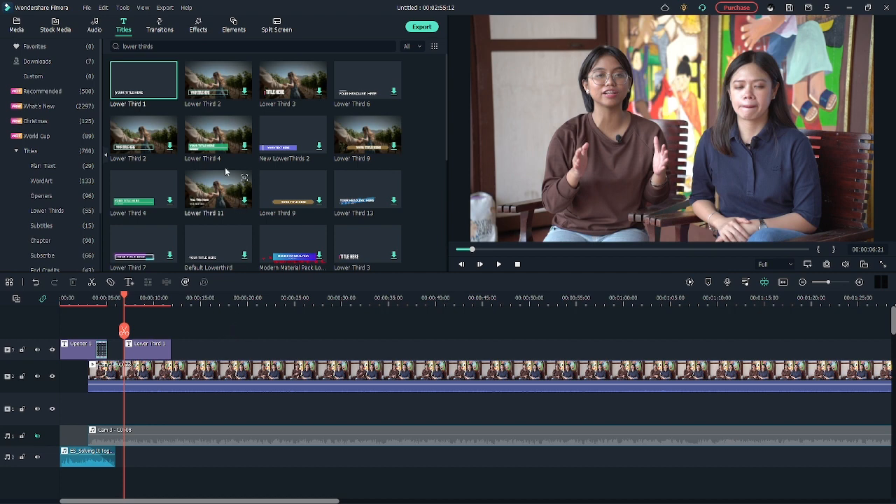
{"action": "key", "text": "space"}
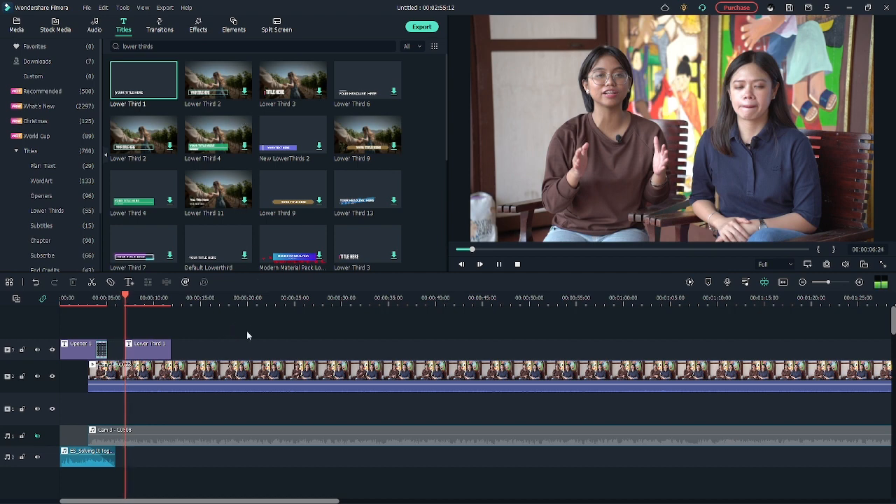
{"action": "key", "text": "space"}
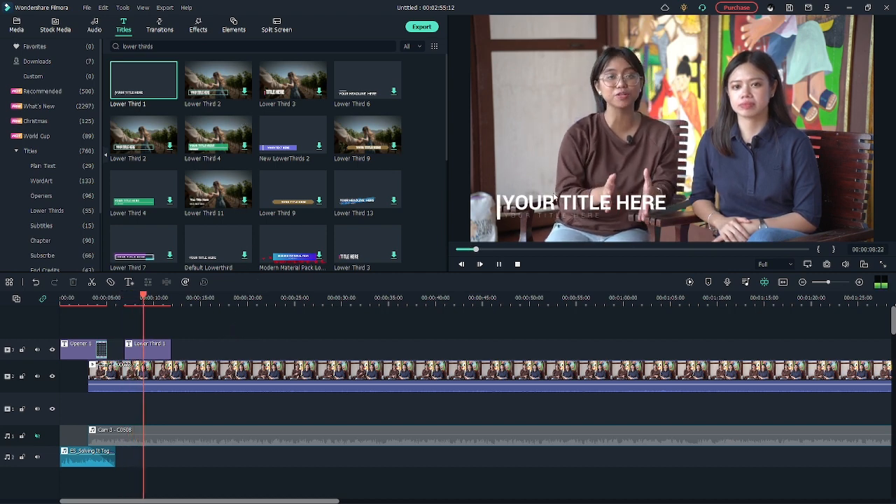
{"action": "left_click", "coordinate": [543, 202]}
{"action": "double_click", "coordinate": [533, 202]}
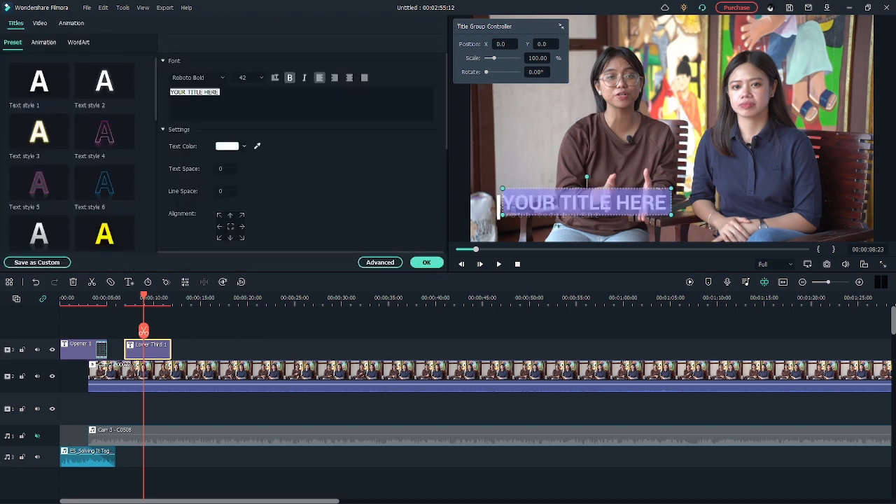
{"action": "type", "text": "De"}
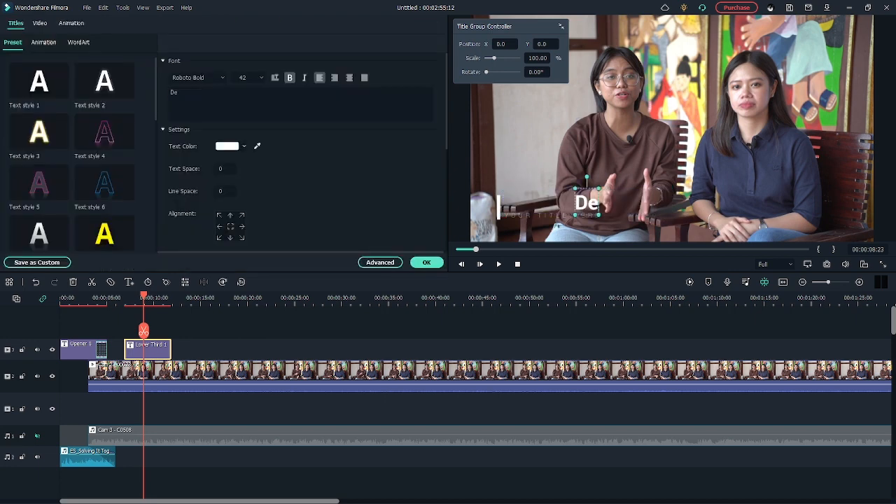
{"action": "key", "text": "BackSpace"}
{"action": "type", "text": "ara"}
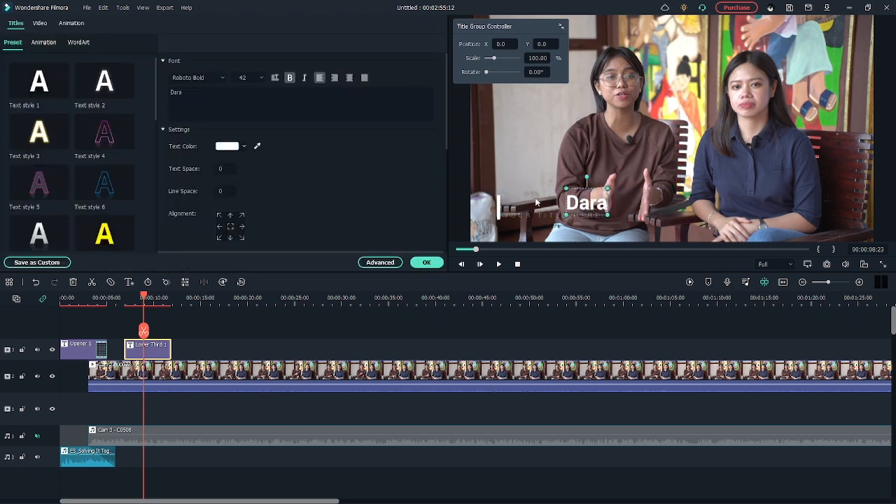
{"action": "left_click", "coordinate": [374, 324]}
Replace the small second line of the lower third with "Host".
{"action": "double_click", "coordinate": [525, 214]}
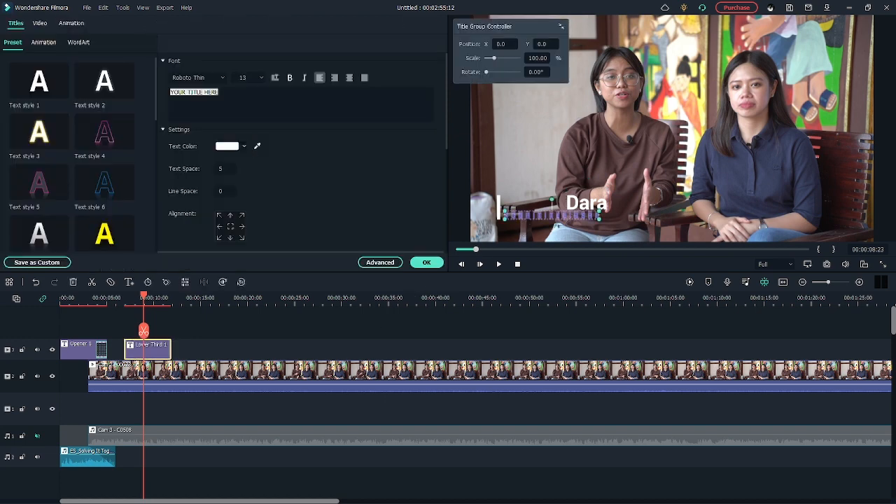
{"action": "type", "text": "Host"}
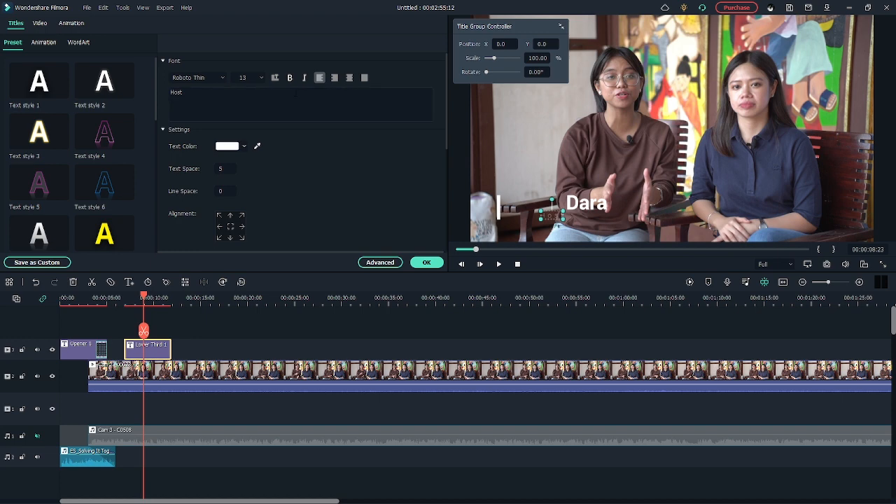
{"action": "key", "text": "ctrl+a"}
{"action": "left_click", "coordinate": [271, 330]}
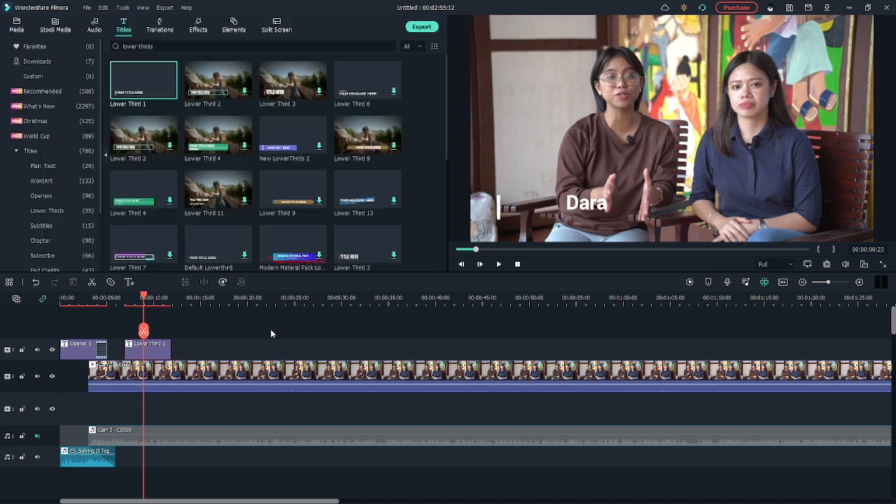
Move the lower third's name and "Host" lines so both start directly beside the vertical bar.
{"action": "left_click", "coordinate": [581, 206]}
{"action": "left_click_drag", "start_coordinate": [586, 203], "coordinate": [520, 217]}
{"action": "left_click", "coordinate": [572, 197]}
{"action": "left_click", "coordinate": [557, 217]}
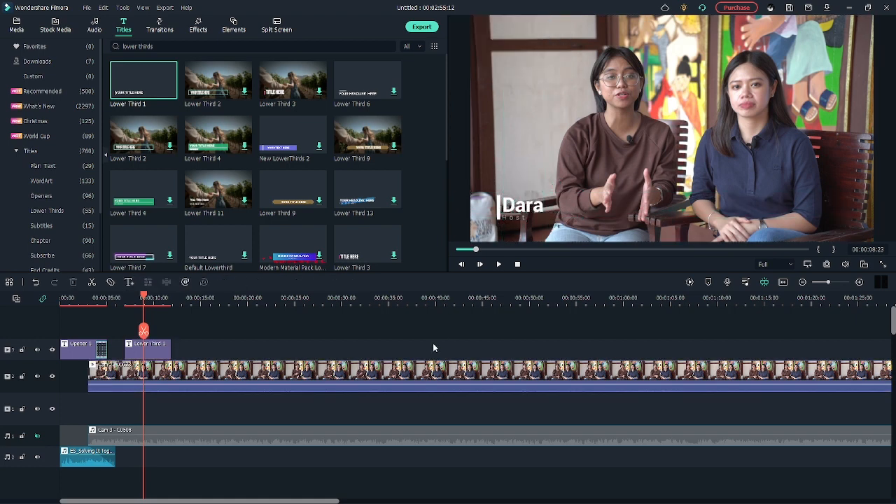
{"action": "left_click", "coordinate": [314, 341]}
Duplicate the lower third clip and stack the copy on a new track directly above the original.
{"action": "left_click", "coordinate": [147, 353]}
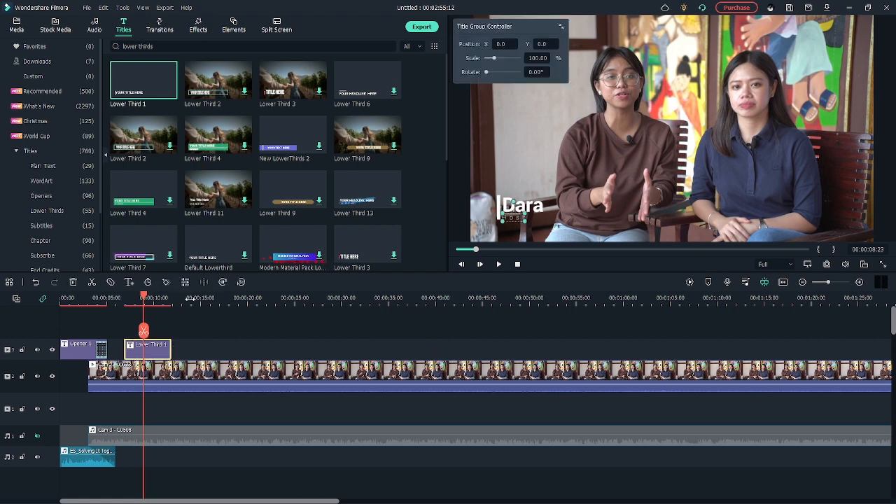
{"action": "left_click", "coordinate": [181, 298]}
{"action": "key", "text": "ctrl+v"}
{"action": "left_click", "coordinate": [195, 297]}
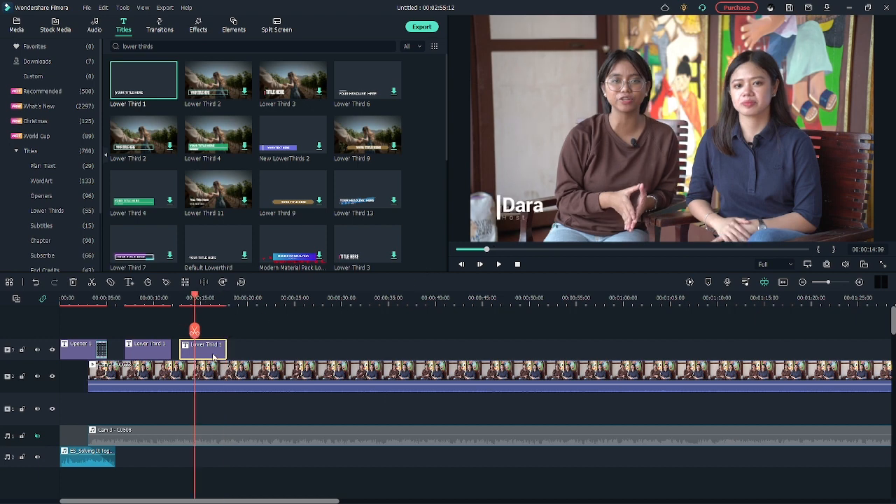
{"action": "left_click_drag", "start_coordinate": [210, 350], "coordinate": [147, 302]}
{"action": "left_click", "coordinate": [142, 298]}
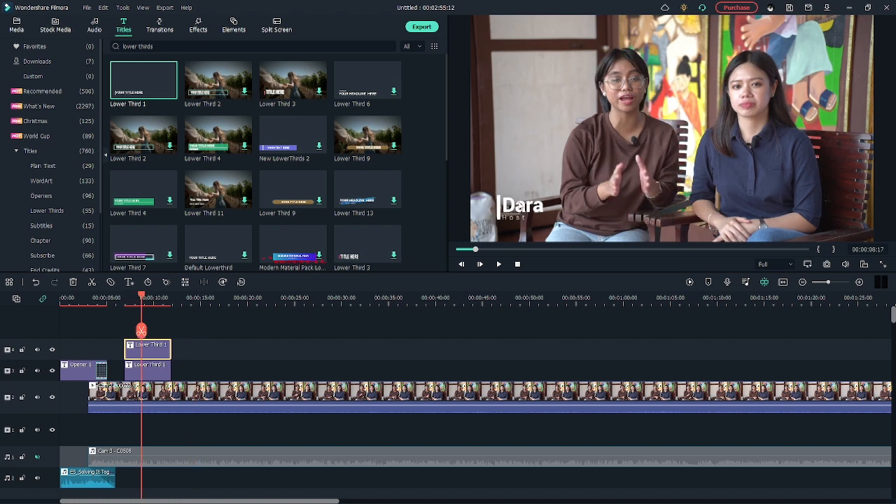
Set the duplicated title group's X position to 489.0, below the second speaker, and undo a stray shift of its name text.
{"action": "left_click", "coordinate": [519, 201]}
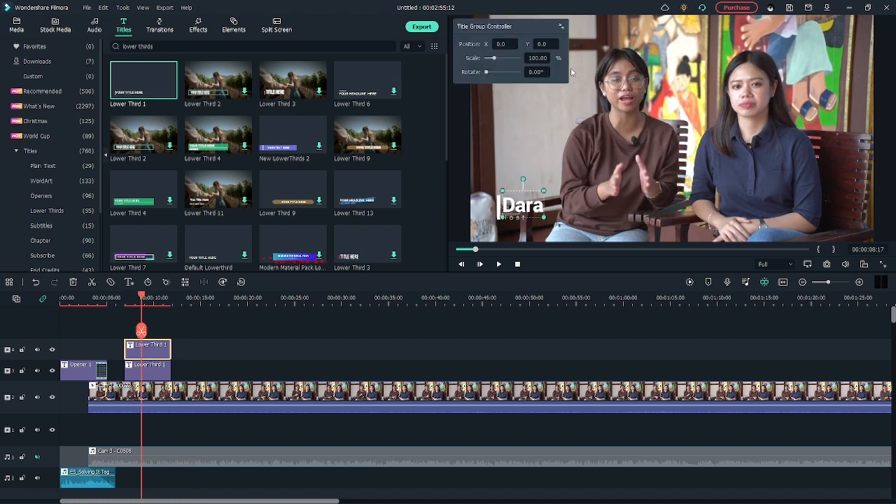
{"action": "left_click_drag", "start_coordinate": [506, 43], "coordinate": [573, 43]}
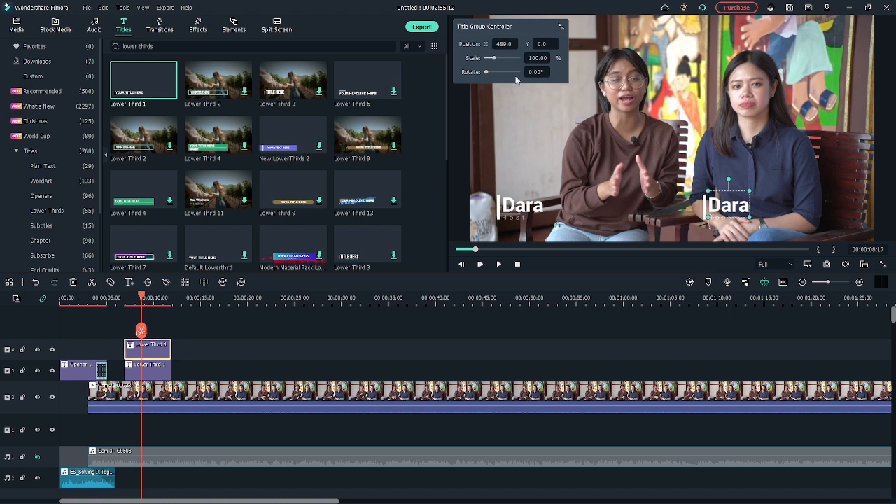
{"action": "left_click", "coordinate": [441, 328]}
{"action": "left_click_drag", "start_coordinate": [729, 205], "coordinate": [726, 208]}
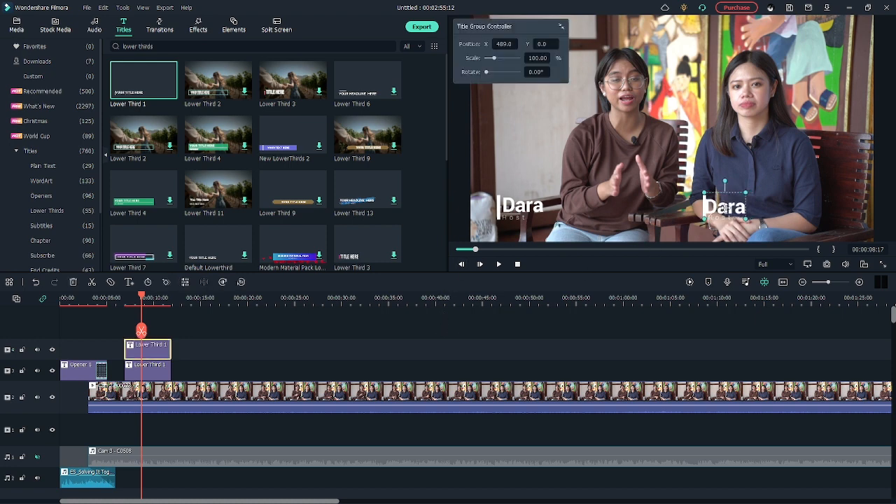
{"action": "key", "text": "ctrl+z"}
Replace the duplicated lower third's name with the second speaker's first name and realign it beside its vertical bar.
{"action": "double_click", "coordinate": [724, 204]}
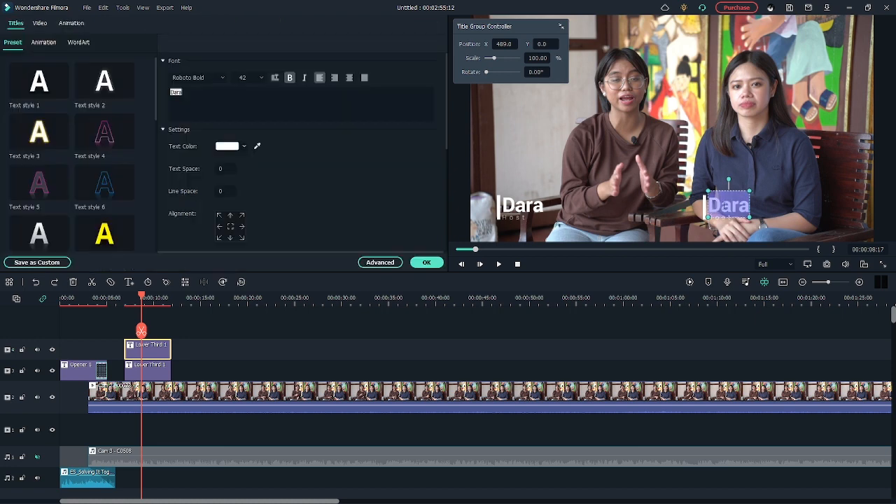
{"action": "type", "text": "Janine"}
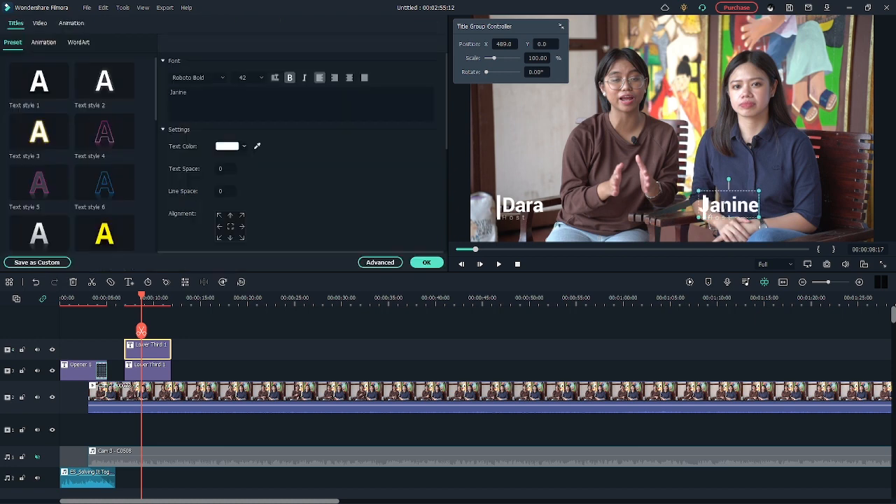
{"action": "left_click", "coordinate": [634, 343]}
{"action": "left_click", "coordinate": [727, 210]}
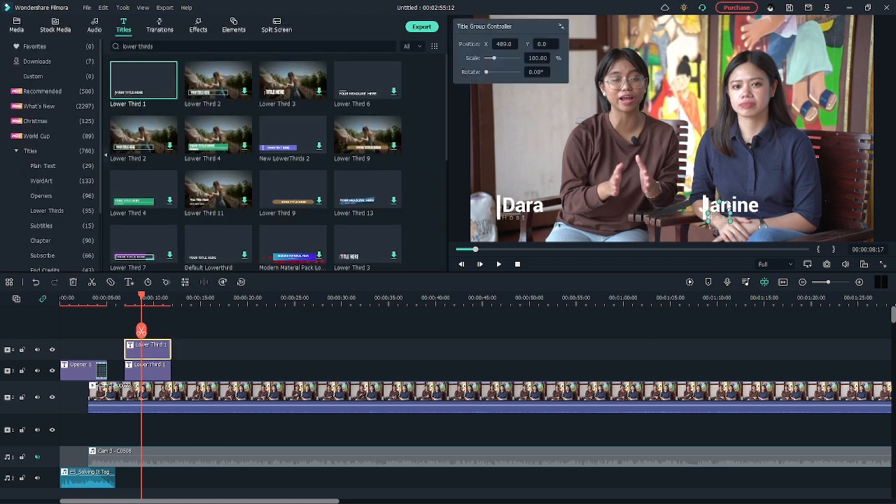
{"action": "left_click_drag", "start_coordinate": [736, 200], "coordinate": [745, 202]}
{"action": "left_click", "coordinate": [640, 332]}
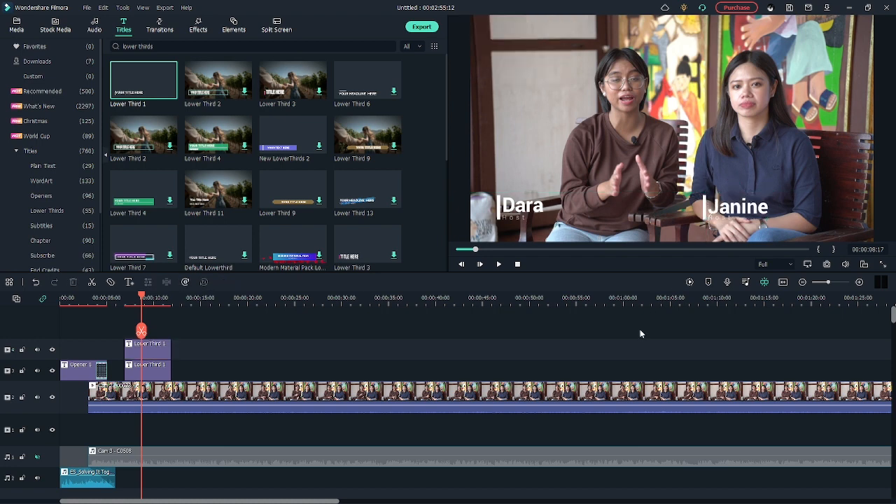
Play from about 6 to 12 seconds to check both lower thirds, and return the playhead to 00:00:08:22.
{"action": "left_click", "coordinate": [121, 300]}
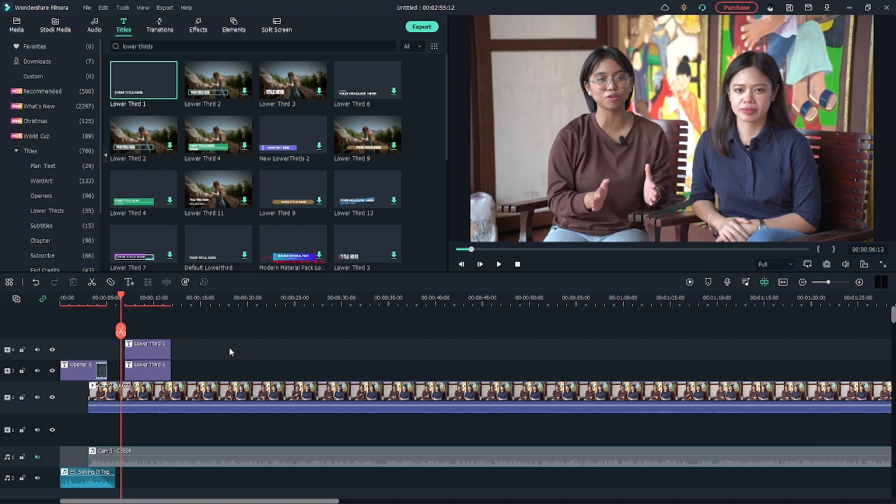
{"action": "key", "text": "space"}
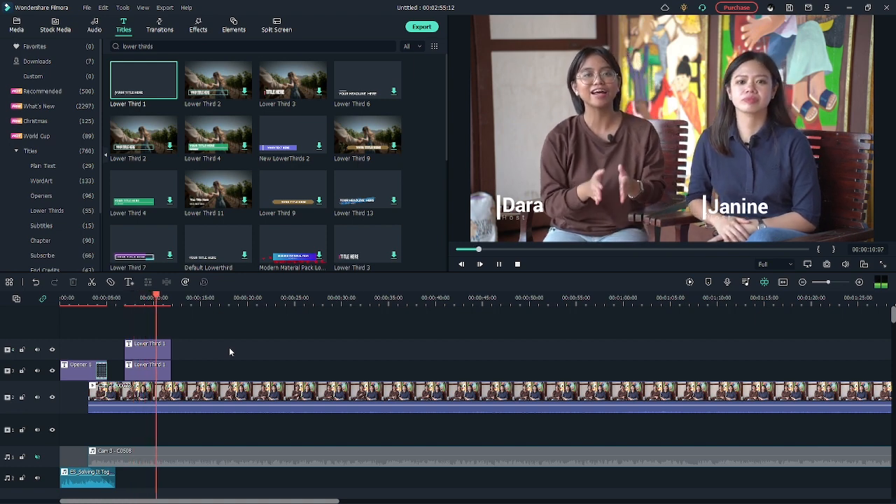
{"action": "key", "text": "space"}
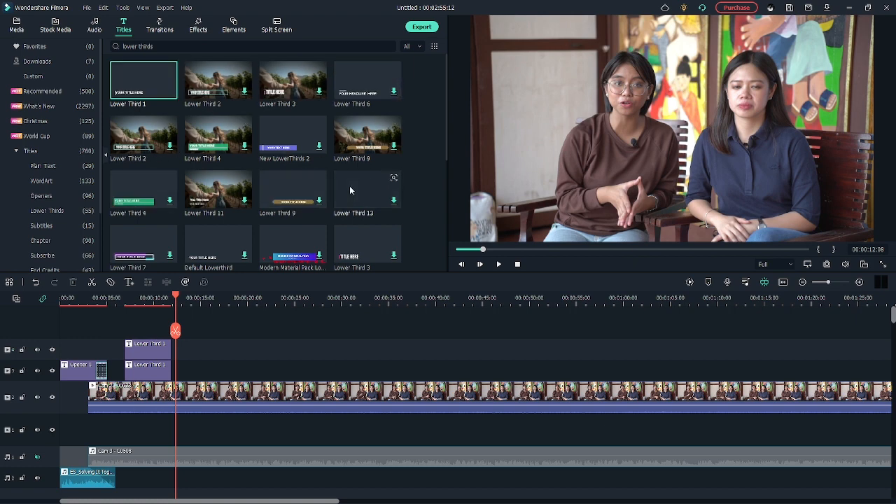
{"action": "left_click", "coordinate": [144, 301]}
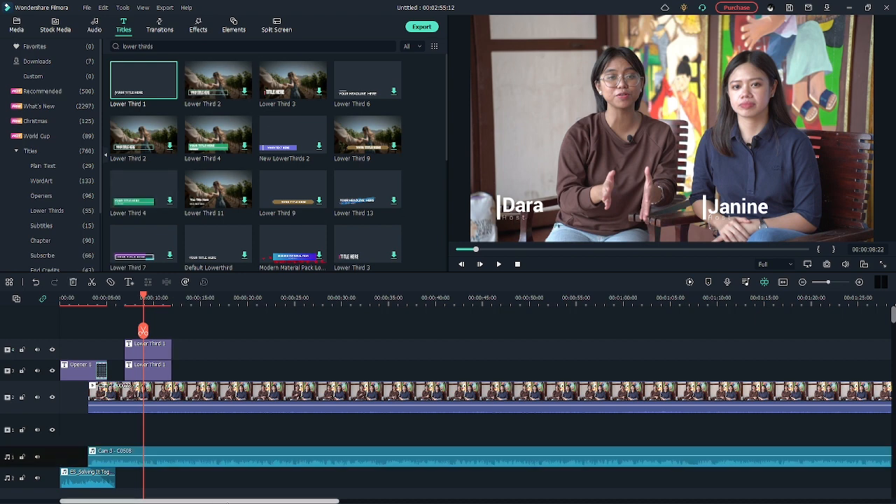
Preview the DJI_0024 drone footage from the project media and place it on the track above the interview at about 00:00:36:14.
{"action": "left_click_drag", "start_coordinate": [234, 501], "coordinate": [267, 501]}
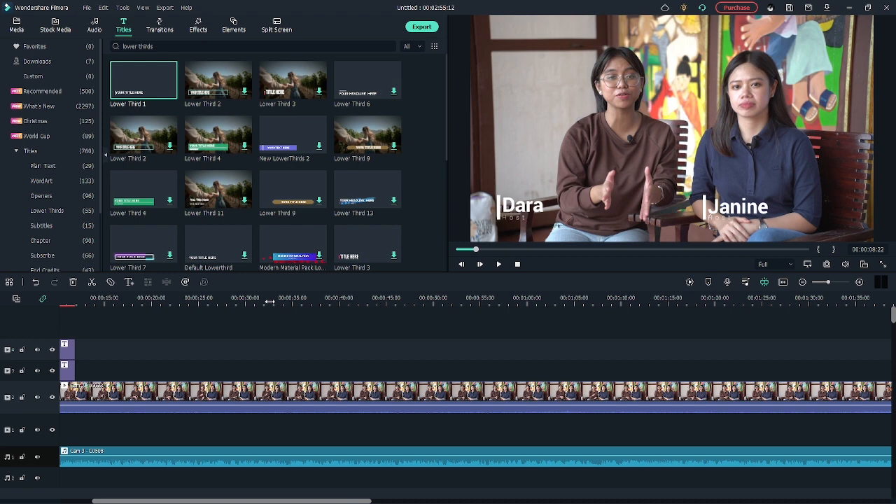
{"action": "left_click", "coordinate": [201, 300]}
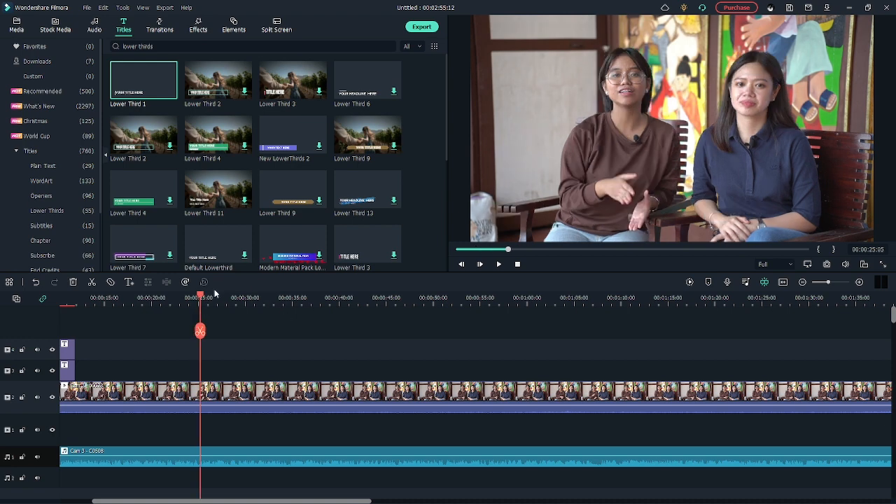
{"action": "left_click_drag", "start_coordinate": [200, 297], "coordinate": [332, 302]}
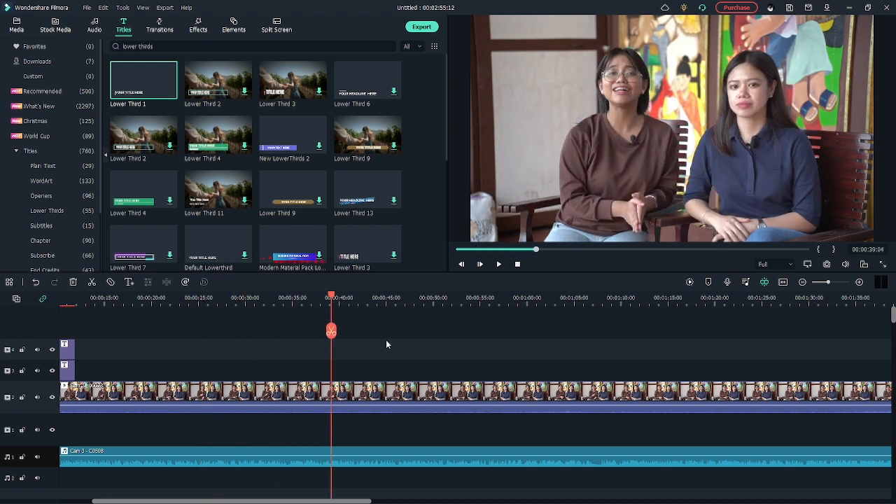
{"action": "left_click", "coordinate": [11, 30]}
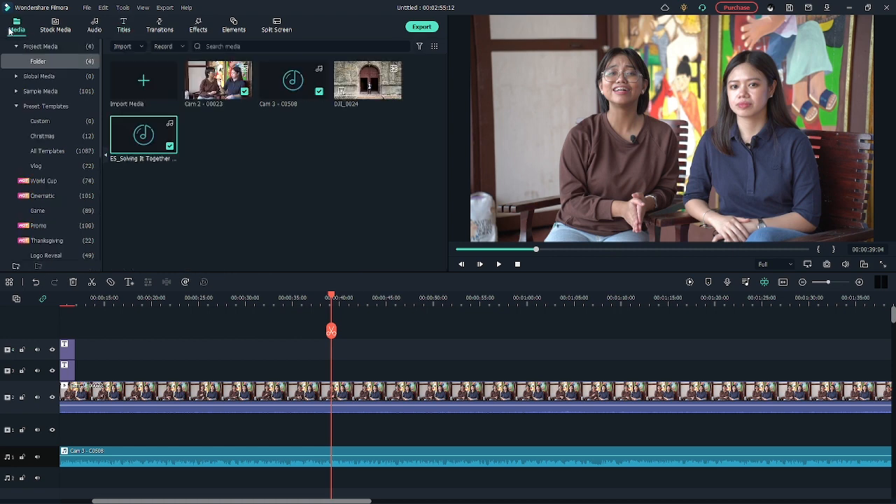
{"action": "left_click", "coordinate": [343, 184]}
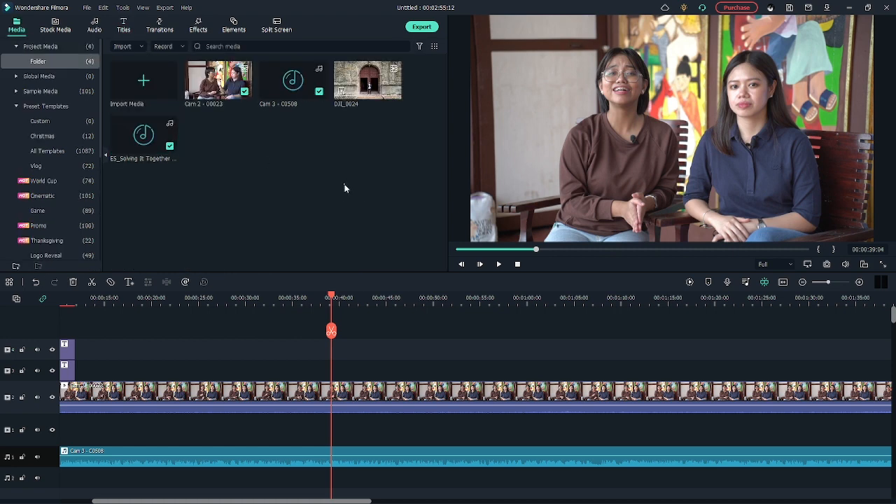
{"action": "double_click", "coordinate": [363, 85]}
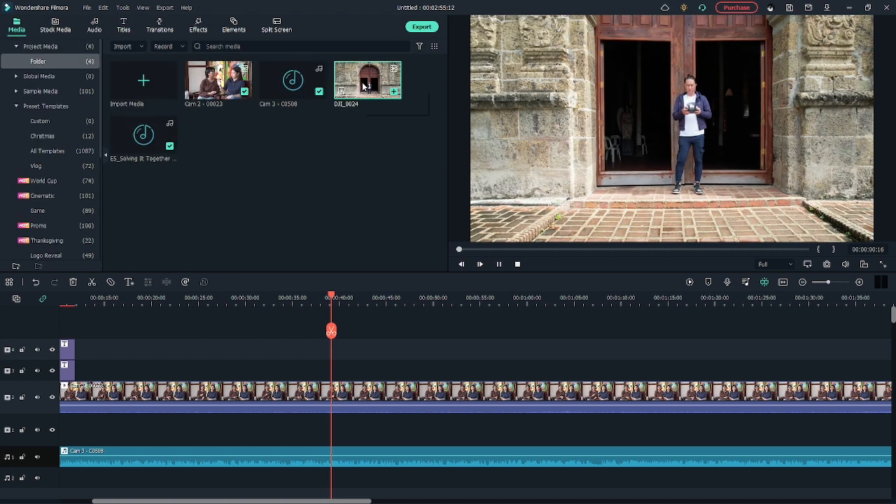
{"action": "key", "text": "space"}
{"action": "left_click_drag", "start_coordinate": [370, 83], "coordinate": [315, 369]}
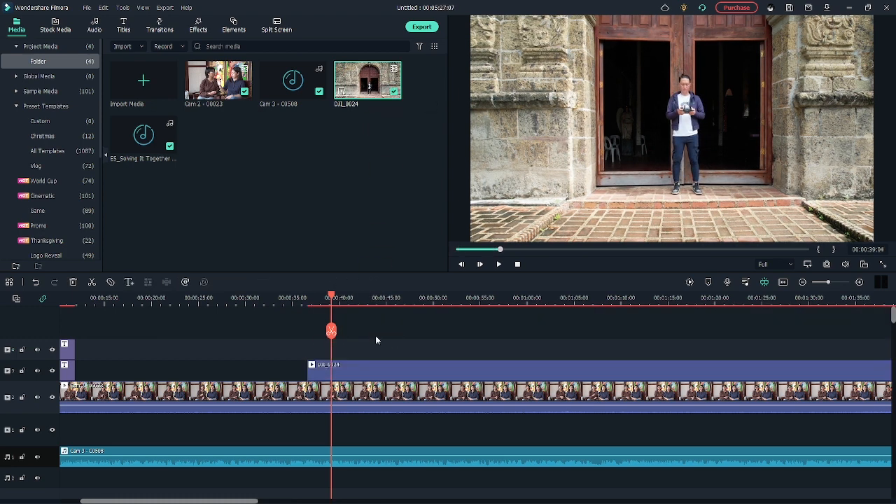
Play the timeline briefly from 00:00:34:01, just before the drone clip starts.
{"action": "left_click_drag", "start_coordinate": [332, 297], "coordinate": [283, 297]}
{"action": "key", "text": "space"}
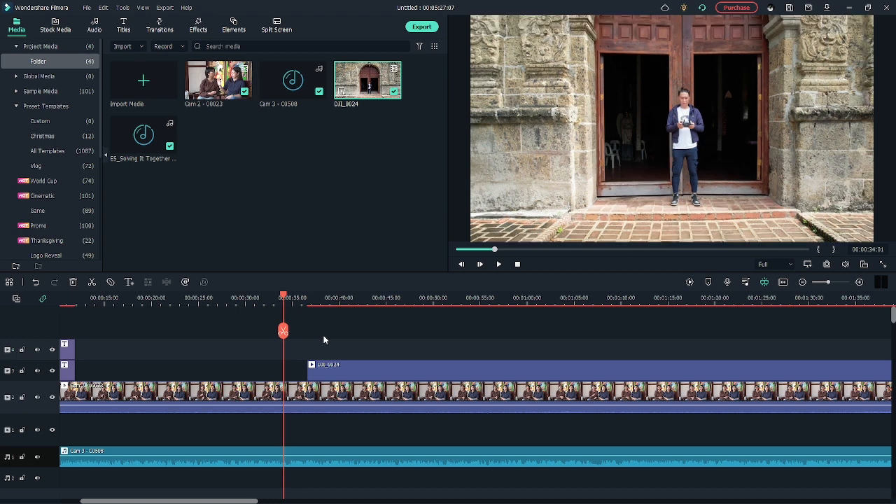
{"action": "key", "text": "space"}
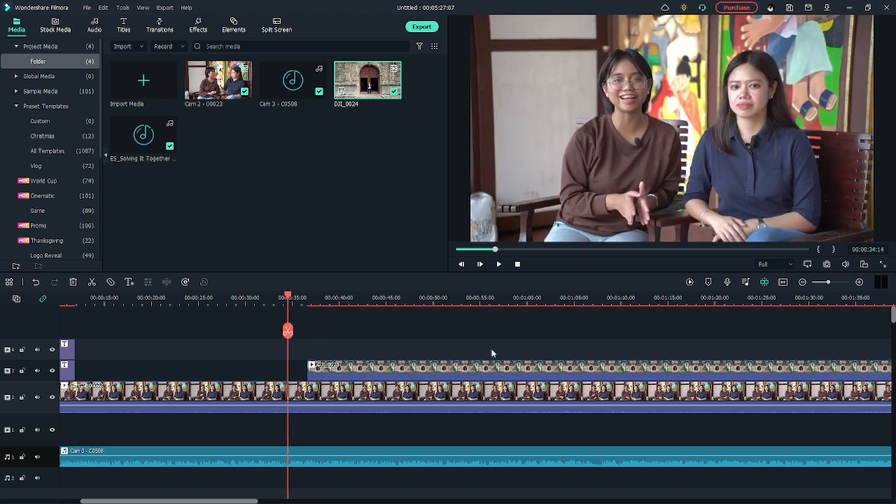
Try a Quick Split of the drone clip at about 00:01:16, and undo it.
{"action": "scroll", "coordinate": [494, 343], "scroll_direction": "right", "scroll_amount": 3}
{"action": "scroll", "coordinate": [493, 348], "scroll_direction": "right", "scroll_amount": 1}
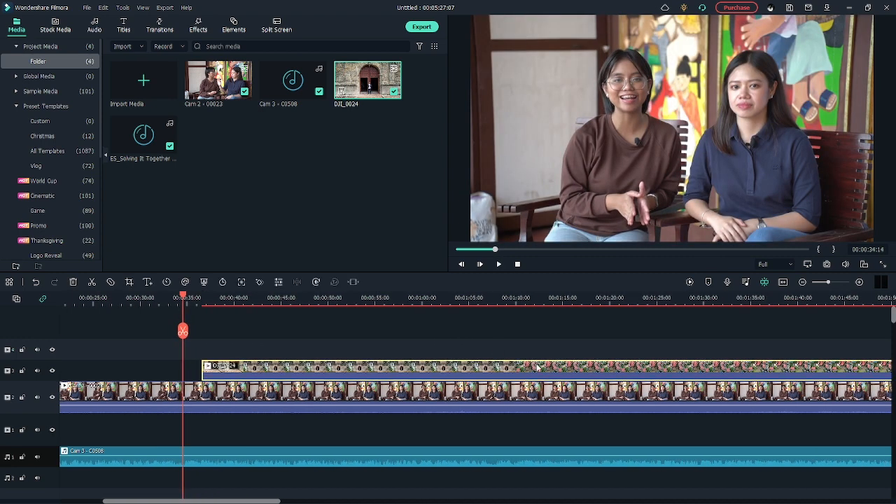
{"action": "left_click", "coordinate": [574, 372]}
{"action": "left_click", "coordinate": [572, 370]}
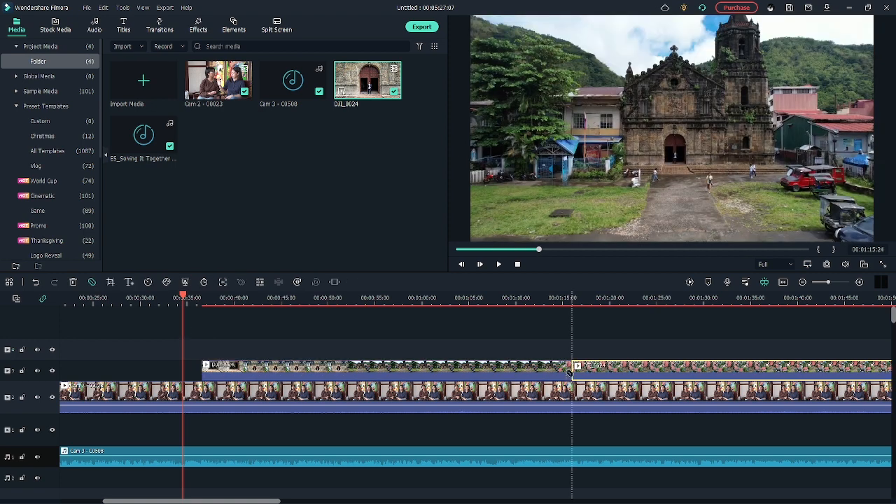
{"action": "key", "text": "v"}
{"action": "left_click", "coordinate": [529, 367]}
{"action": "key", "text": "ctrl+z"}
{"action": "left_click", "coordinate": [420, 331]}
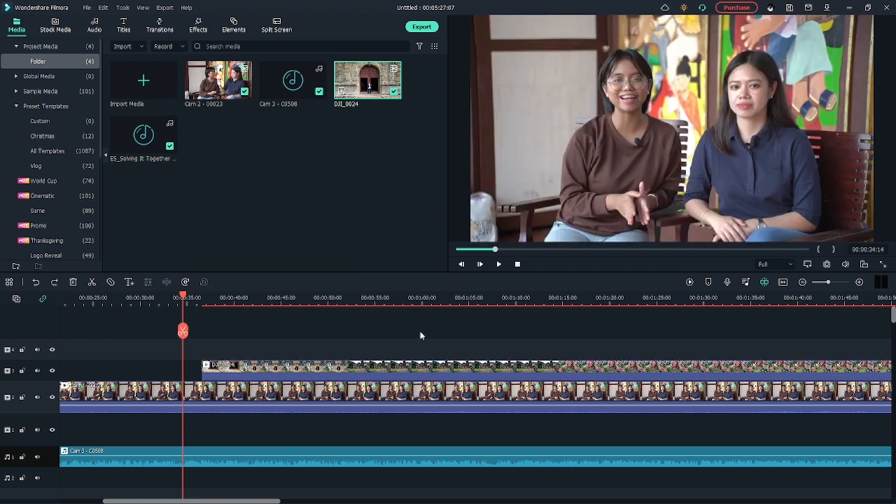
Scrub through the drone footage and split only the drone clip at about 00:01:22 with Quick Split.
{"action": "left_click", "coordinate": [186, 299]}
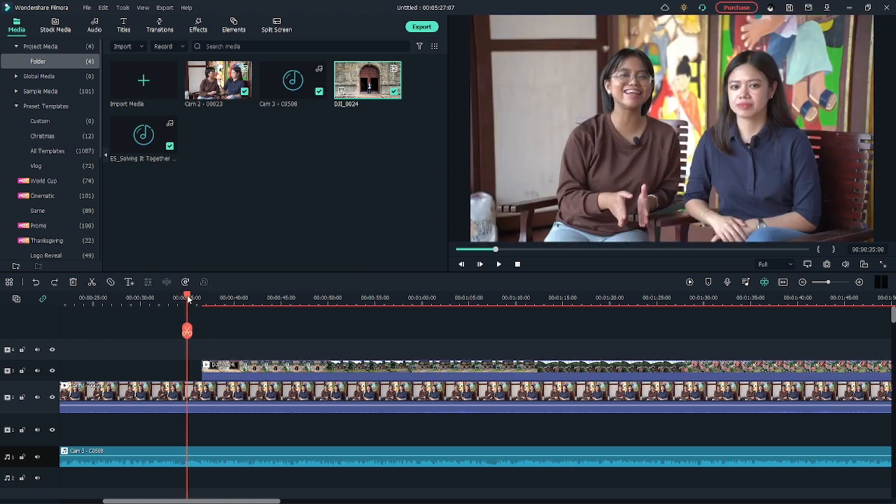
{"action": "left_click_drag", "start_coordinate": [187, 299], "coordinate": [382, 299]}
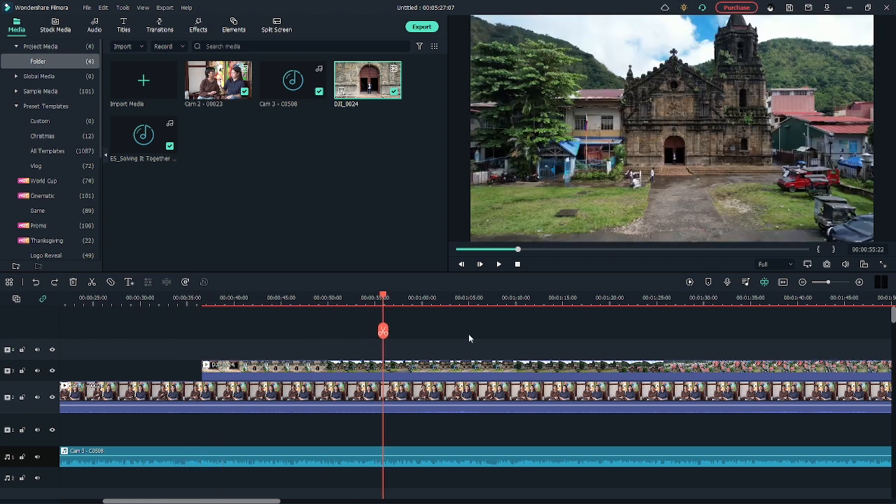
{"action": "left_click_drag", "start_coordinate": [630, 297], "coordinate": [632, 318]}
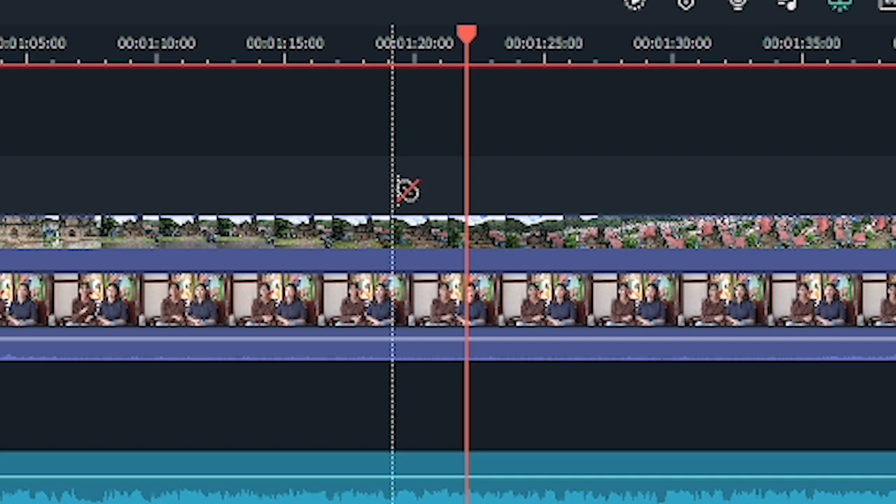
{"action": "left_click", "coordinate": [479, 241]}
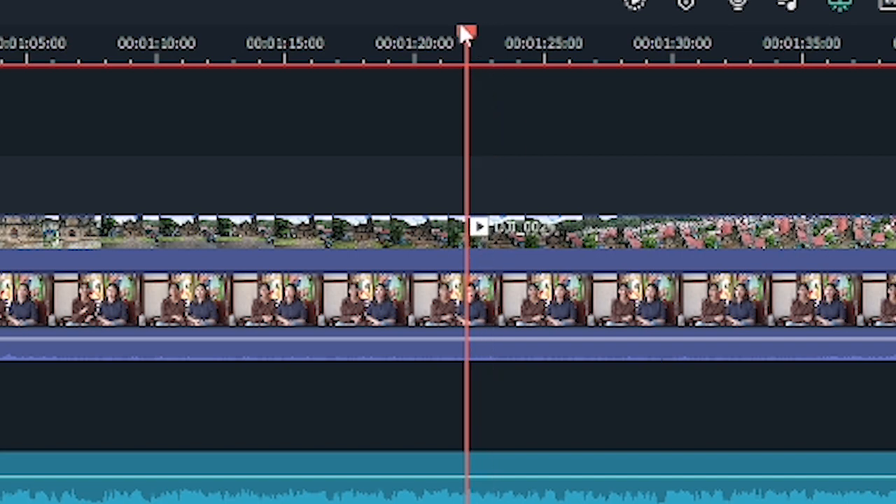
Split the drone clip a second time at 00:01:29:05 and return to the selection tool.
{"action": "left_click_drag", "start_coordinate": [466, 34], "coordinate": [655, 79]}
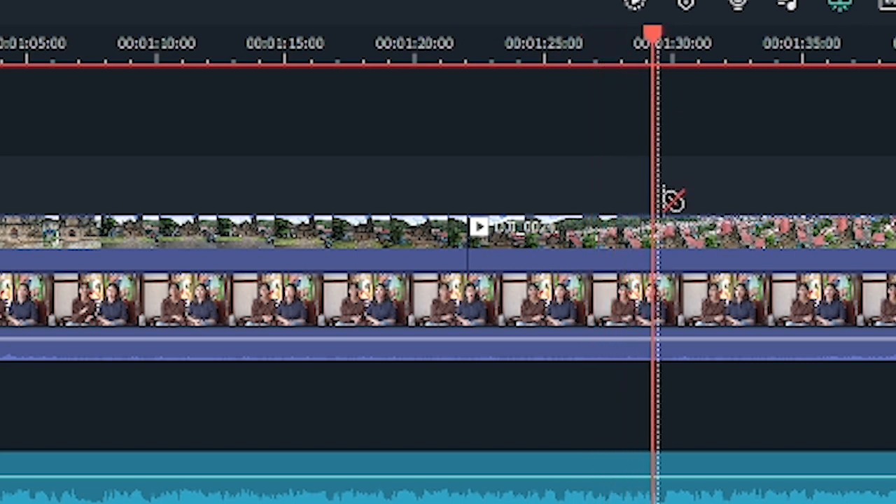
{"action": "left_click", "coordinate": [663, 242]}
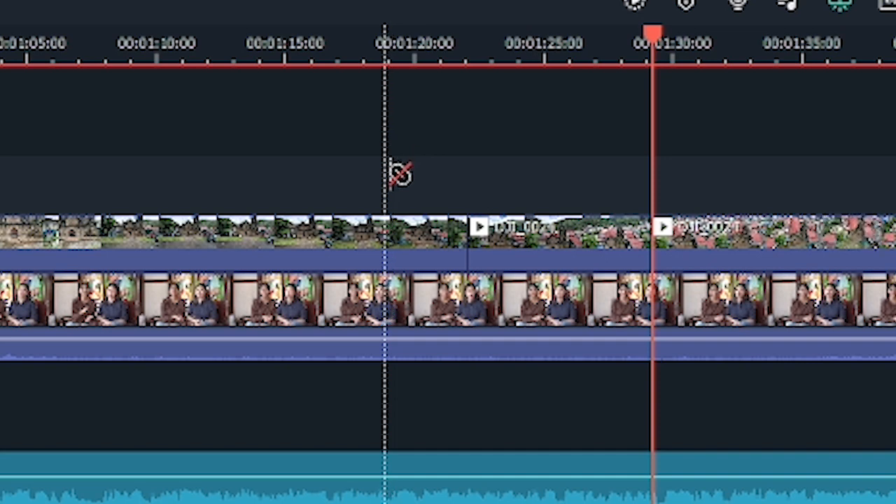
{"action": "key", "text": "v"}
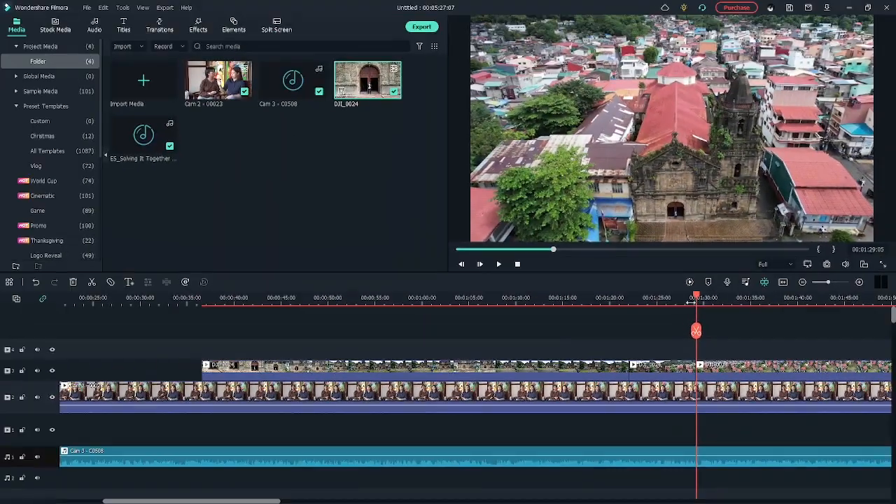
Try splitting the clips on all tracks together at 00:01:19:24, and undo the split.
{"action": "left_click_drag", "start_coordinate": [696, 300], "coordinate": [594, 300]}
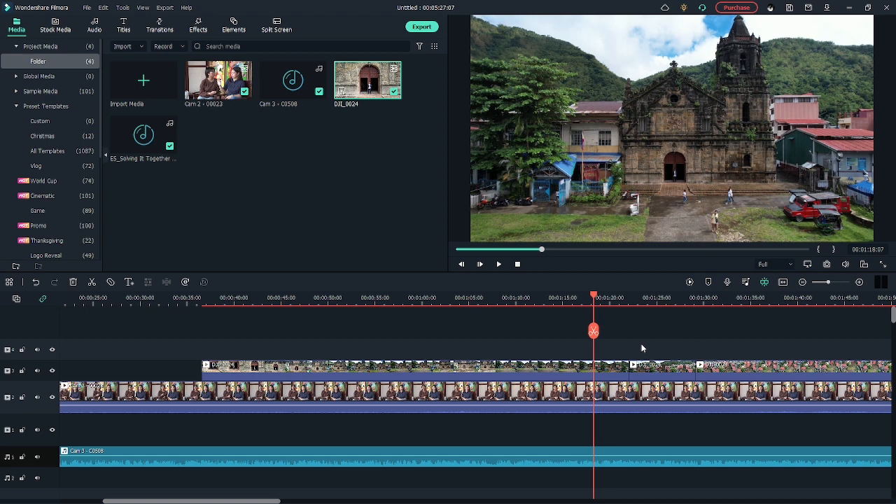
{"action": "left_click_drag", "start_coordinate": [595, 296], "coordinate": [610, 301]}
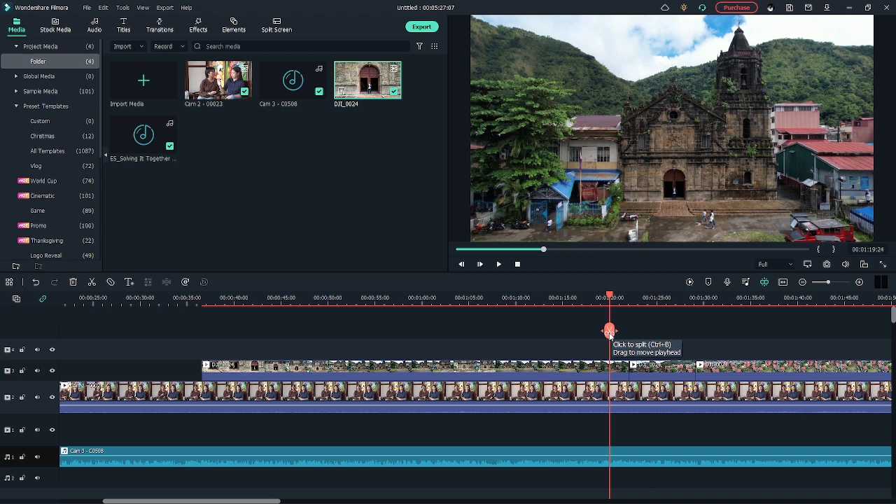
{"action": "left_click", "coordinate": [609, 332]}
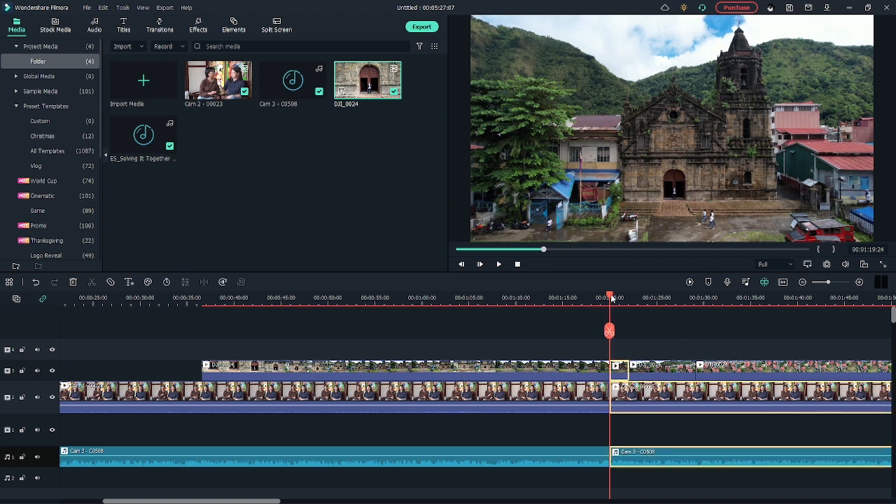
{"action": "left_click_drag", "start_coordinate": [610, 297], "coordinate": [573, 297]}
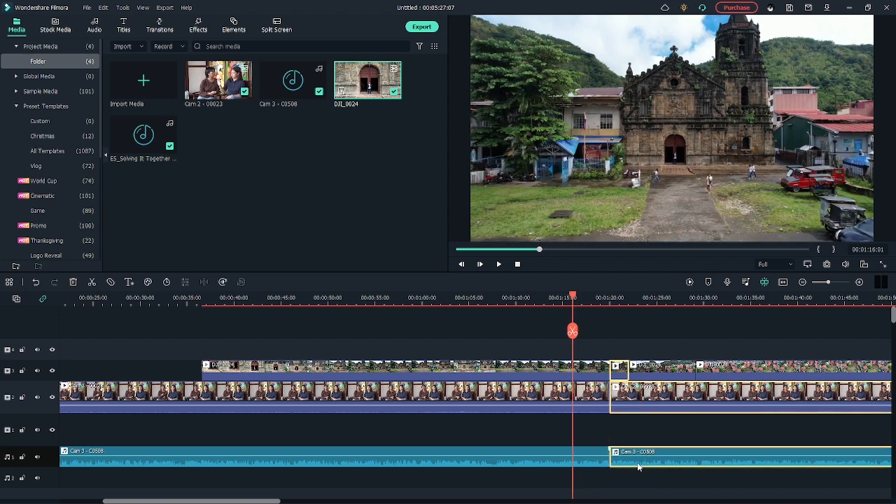
{"action": "key", "text": "ctrl+z"}
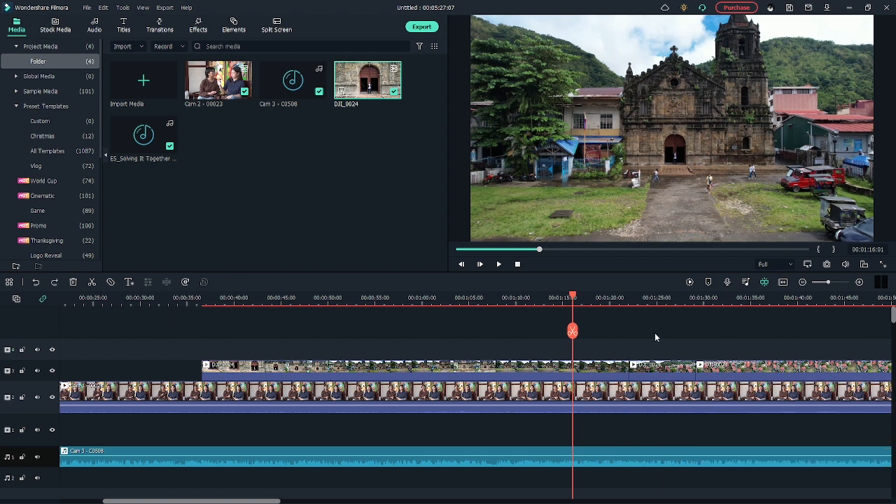
Try a Quick Split of only the drone clip at 00:01:16:21, and undo the split.
{"action": "left_click", "coordinate": [573, 295]}
{"action": "left_click_drag", "start_coordinate": [573, 295], "coordinate": [580, 295]}
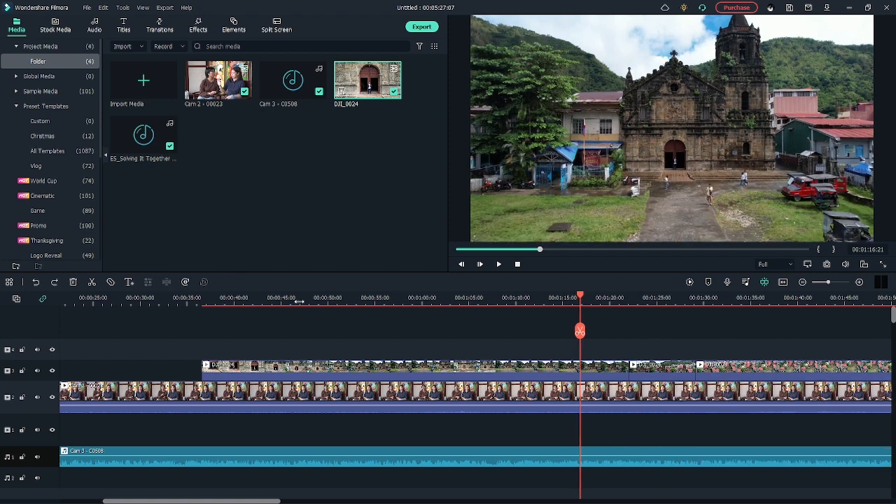
{"action": "left_click", "coordinate": [109, 283]}
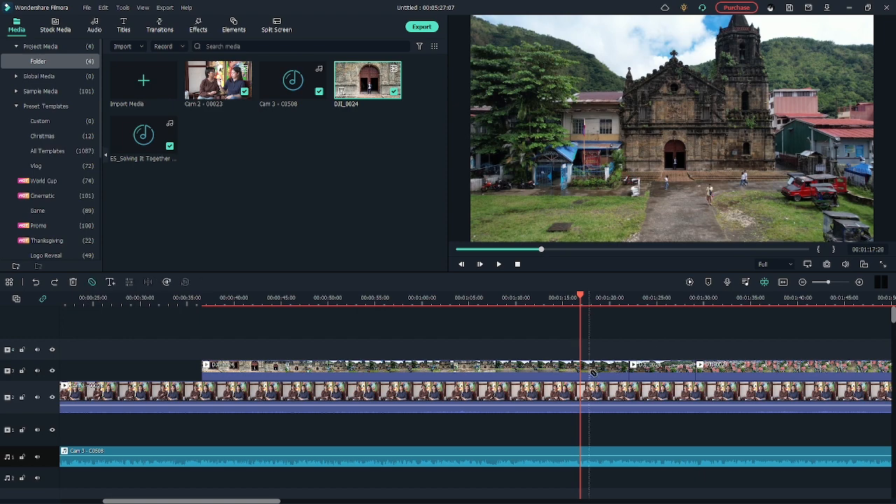
{"action": "left_click", "coordinate": [580, 370]}
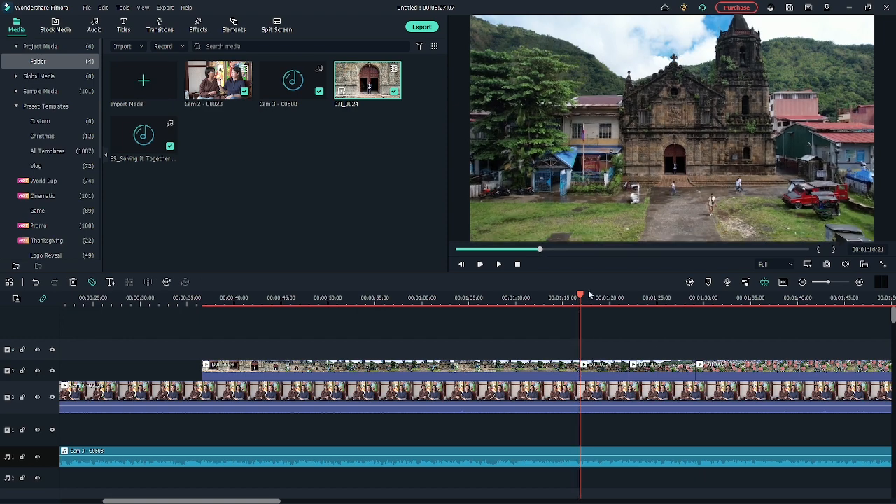
{"action": "left_click", "coordinate": [565, 298]}
{"action": "left_click_drag", "start_coordinate": [565, 299], "coordinate": [555, 298]}
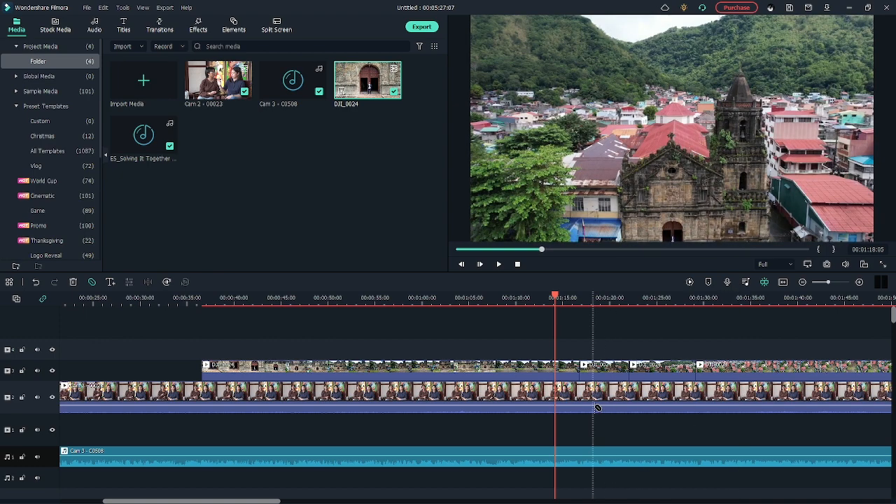
{"action": "key", "text": "ctrl+z"}
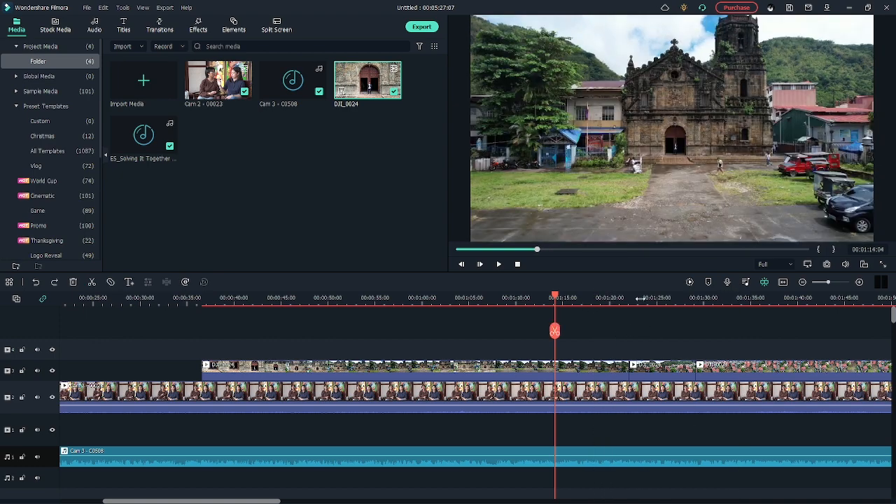
Delete the drone clip's first and last segments, keeping only the middle segment with the rising aerial shot.
{"action": "left_click_drag", "start_coordinate": [639, 299], "coordinate": [671, 298]}
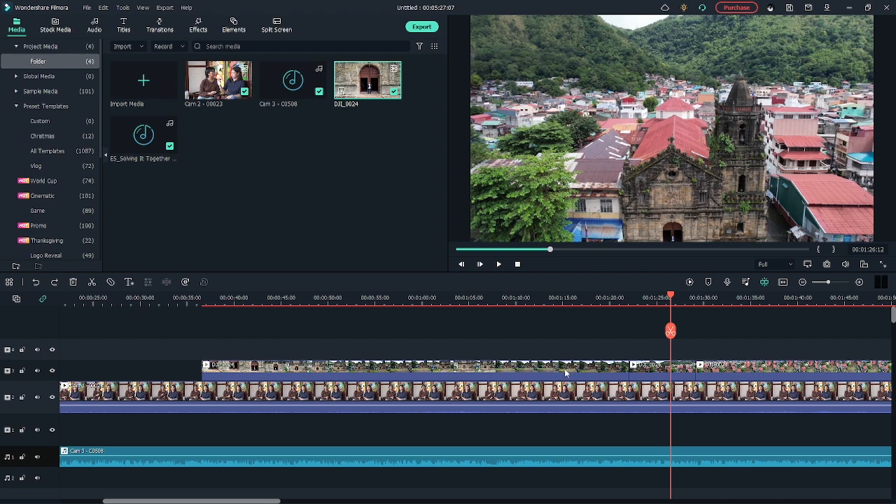
{"action": "left_click", "coordinate": [566, 373]}
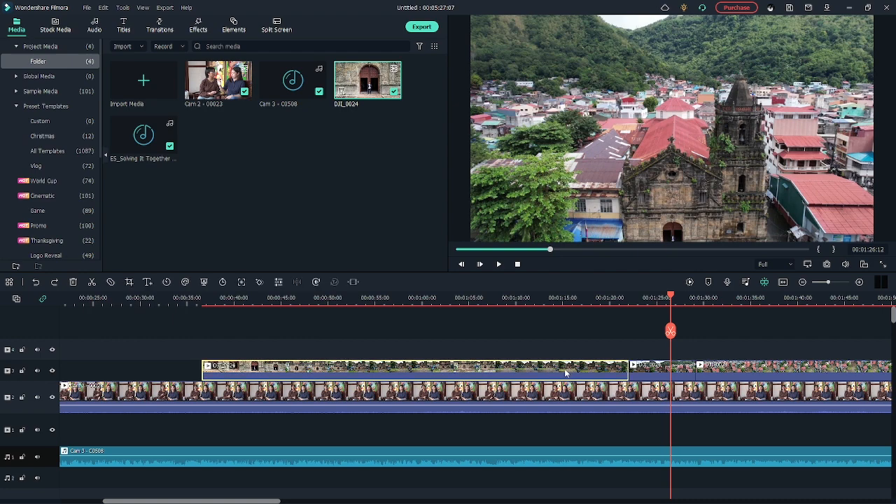
{"action": "key", "text": "Delete"}
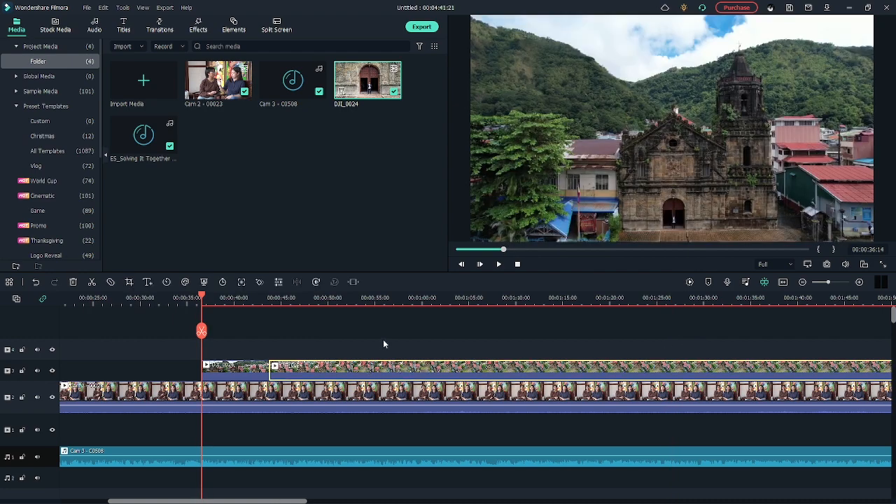
{"action": "key", "text": "Delete"}
Move the remaining drone segment along its track to start at about 00:01:04, and put the playhead at 00:01:02:17.
{"action": "left_click", "coordinate": [248, 370]}
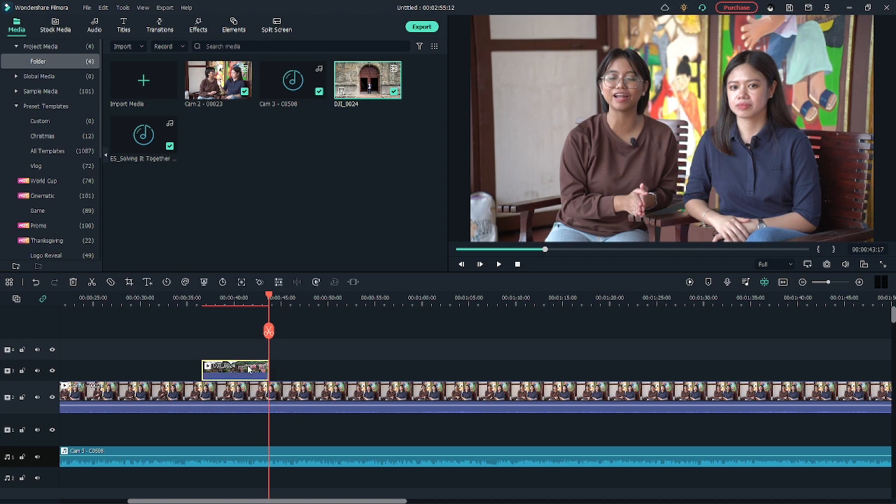
{"action": "left_click_drag", "start_coordinate": [249, 370], "coordinate": [485, 365]}
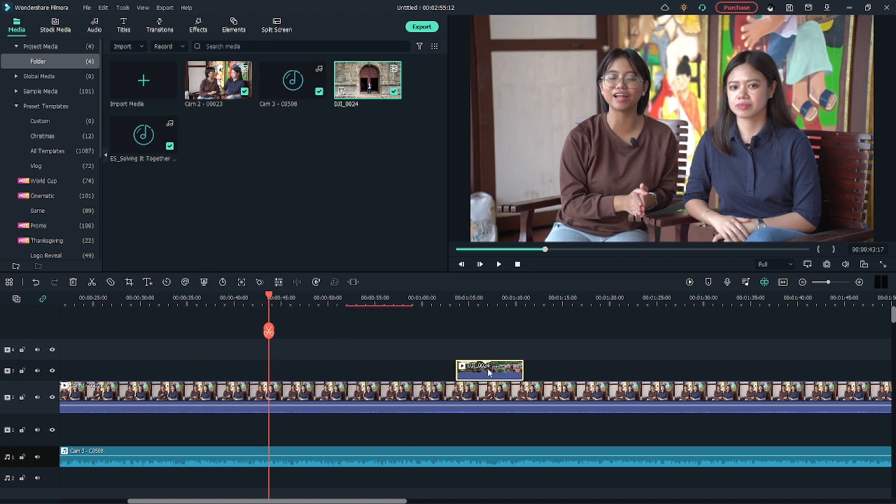
{"action": "left_click", "coordinate": [447, 298]}
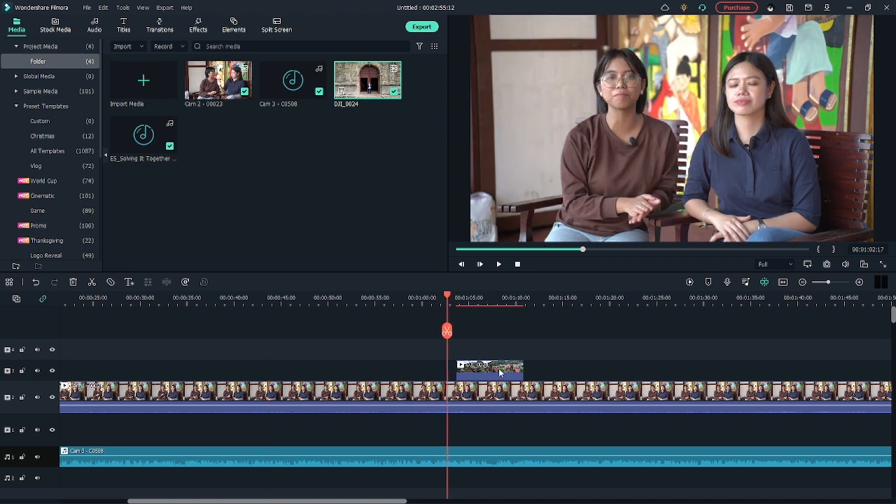
Move the drone clip along its track to start at about 00:00:43 and put the playhead at 00:00:43:03.
{"action": "left_click_drag", "start_coordinate": [500, 372], "coordinate": [309, 369]}
{"action": "left_click", "coordinate": [264, 300]}
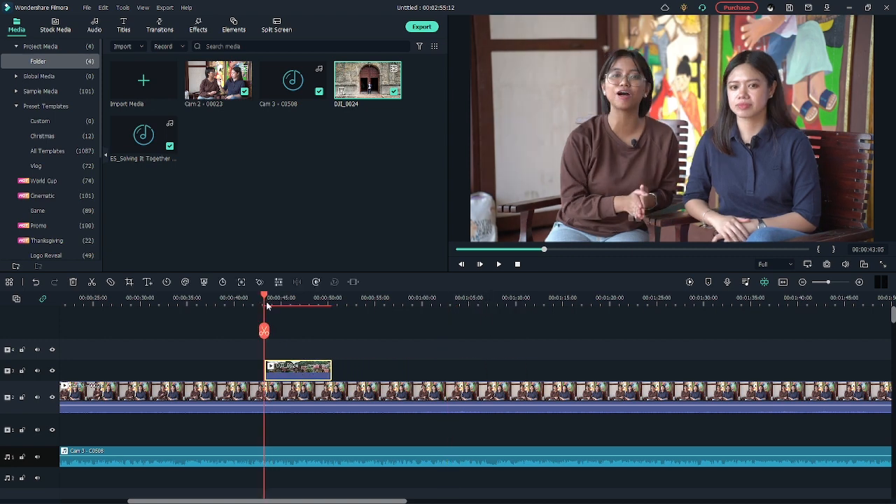
{"action": "mouse_move", "coordinate": [264, 299]}
{"action": "left_mouse_down"}
{"action": "mouse_move", "coordinate": [274, 299]}
{"action": "mouse_move", "coordinate": [263, 300]}
{"action": "left_mouse_up"}
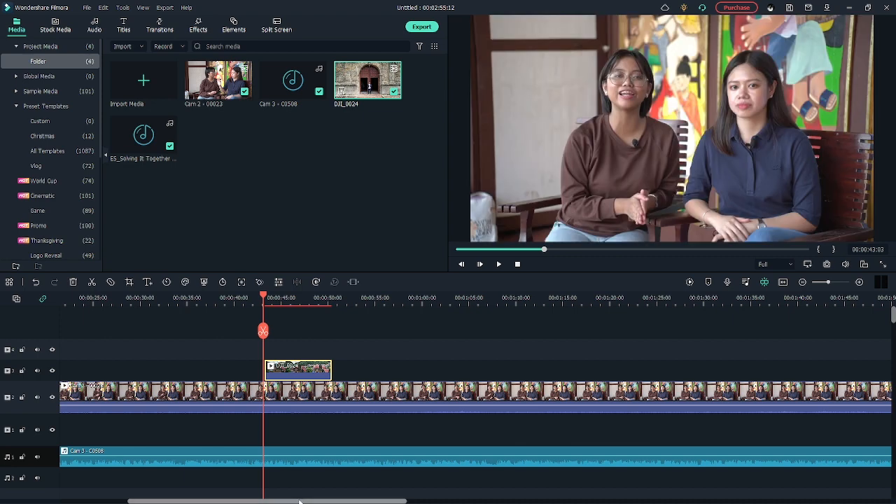
Play the timeline from 00:00:40:11 through the drone clip to review its new position over the interview.
{"action": "left_click_drag", "start_coordinate": [289, 501], "coordinate": [195, 496]}
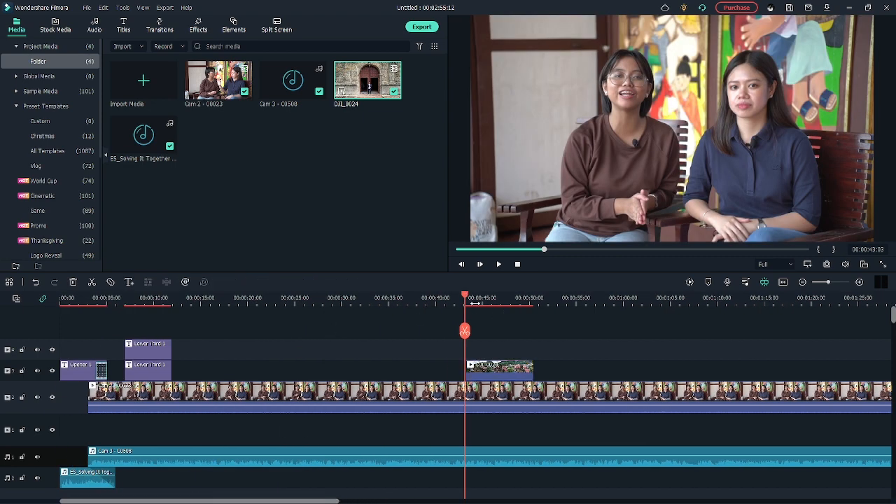
{"action": "left_click", "coordinate": [439, 299]}
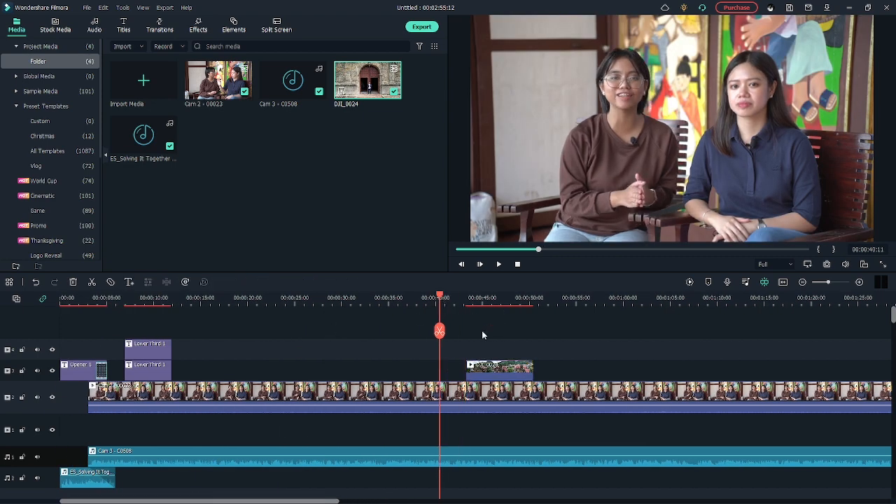
{"action": "key", "text": "space"}
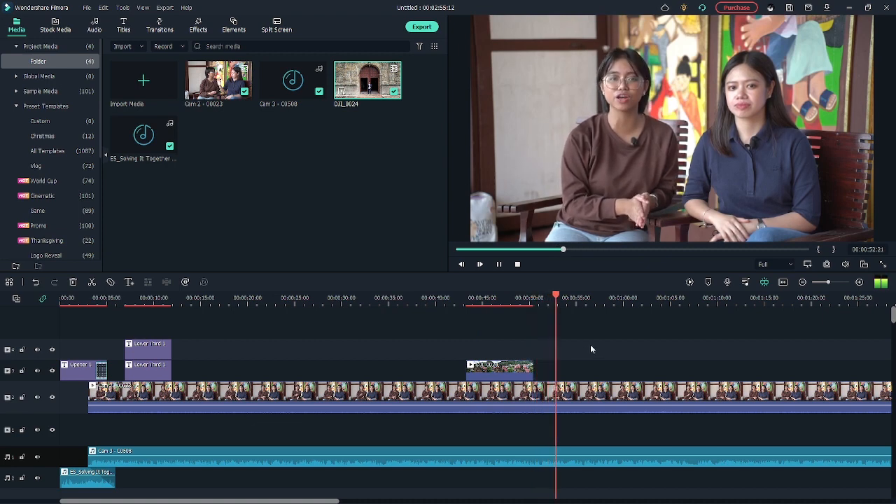
{"action": "key", "text": "space"}
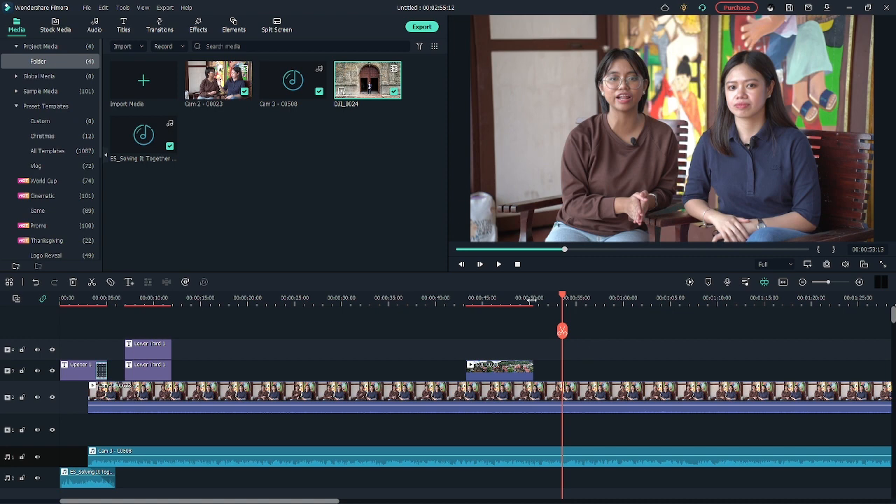
Add a Dissolve transition to both the beginning and the end of the drone clip.
{"action": "left_click", "coordinate": [531, 303]}
{"action": "left_click", "coordinate": [160, 26]}
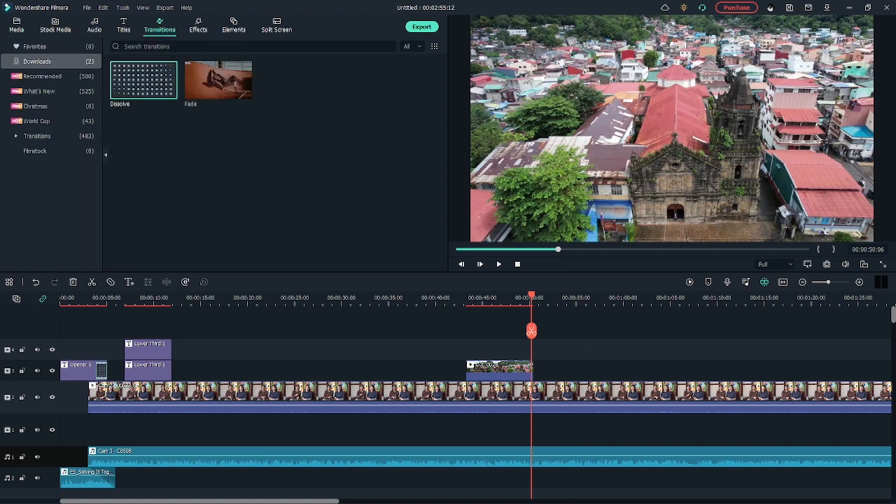
{"action": "mouse_move", "coordinate": [147, 87]}
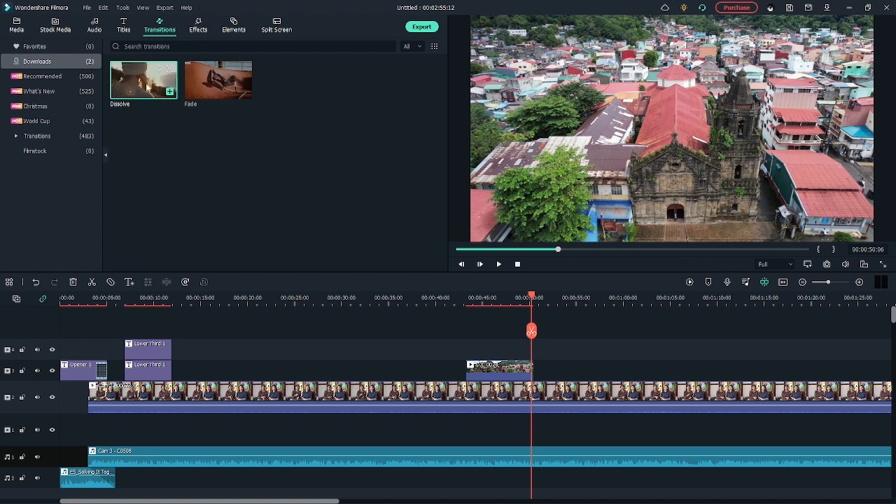
{"action": "left_click_drag", "start_coordinate": [148, 88], "coordinate": [467, 371]}
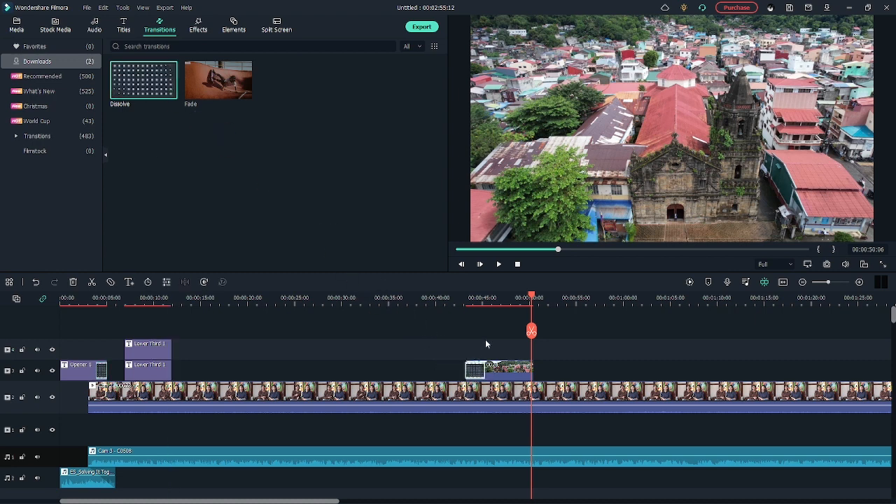
{"action": "left_click_drag", "start_coordinate": [532, 298], "coordinate": [558, 298]}
{"action": "left_click_drag", "start_coordinate": [170, 106], "coordinate": [525, 369]}
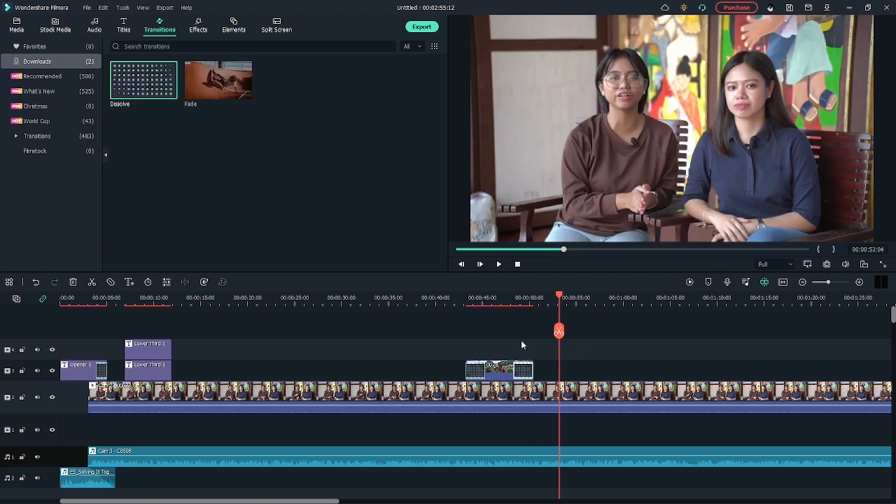
Shorten the Dissolve transitions at the drone clip's beginning and end to very brief ones.
{"action": "left_click", "coordinate": [480, 371]}
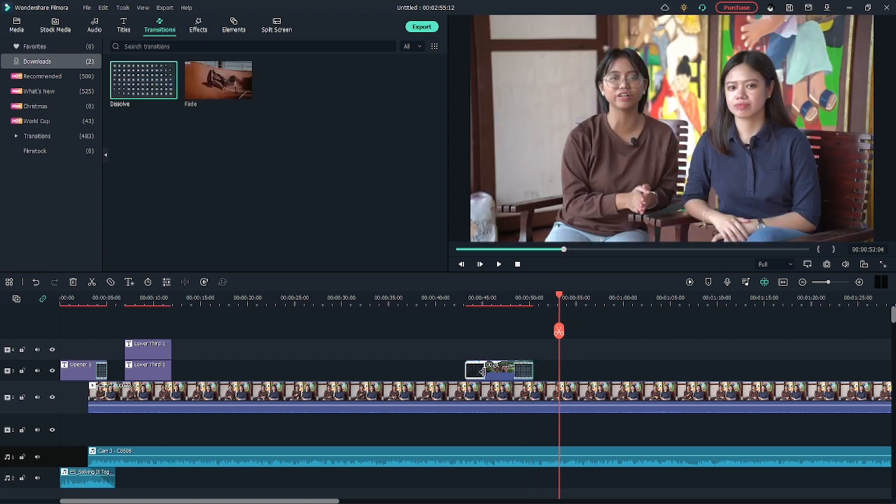
{"action": "left_click_drag", "start_coordinate": [482, 372], "coordinate": [468, 372]}
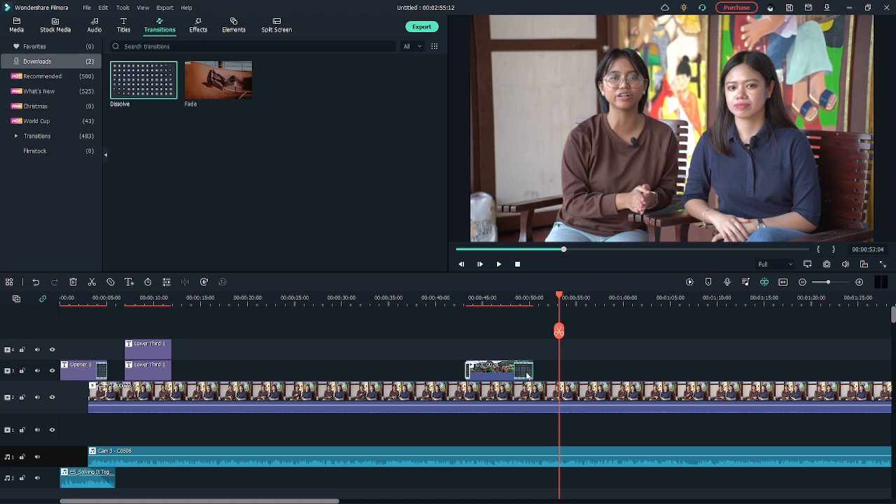
{"action": "left_click", "coordinate": [527, 376]}
{"action": "key", "text": "Delete"}
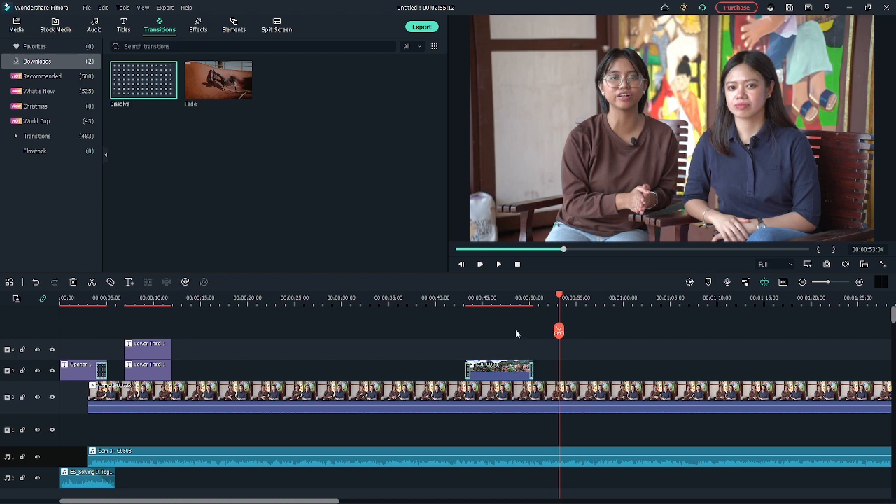
Play the timeline from shortly before the drone clip to just past its end to check both dissolves.
{"action": "left_click", "coordinate": [461, 300]}
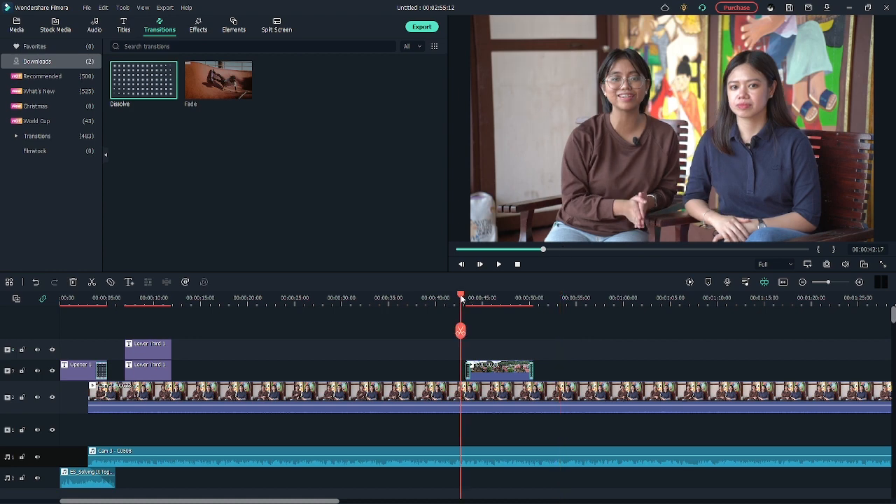
{"action": "key", "text": "space"}
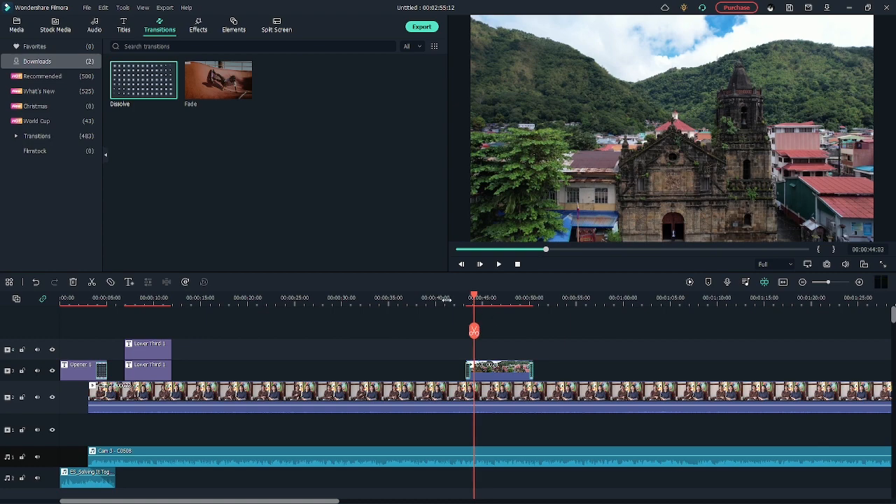
{"action": "left_click", "coordinate": [450, 299]}
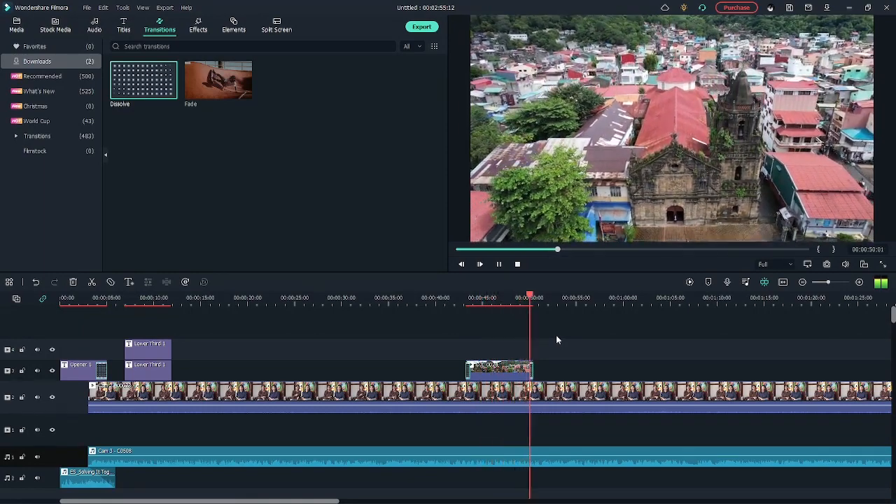
{"action": "key", "text": "space"}
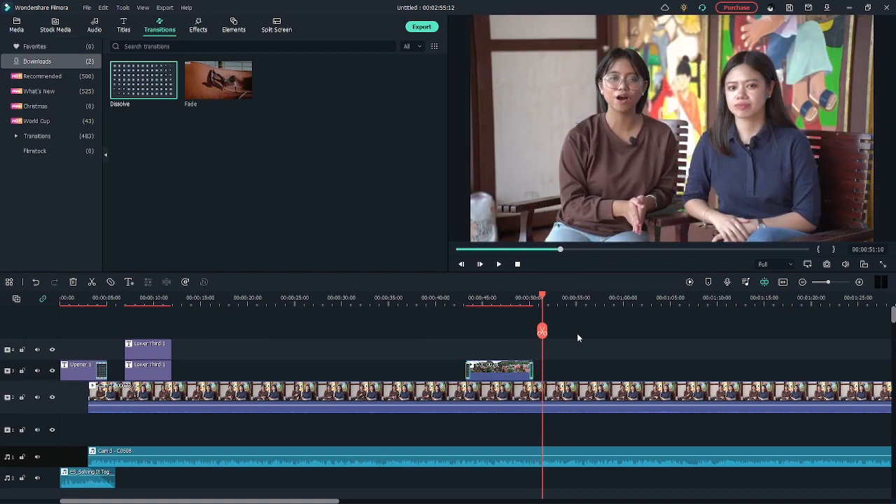
Trim the ends of the interview video and its audio clip to finish at 00:00:53:15.
{"action": "left_click_drag", "start_coordinate": [315, 501], "coordinate": [704, 501]}
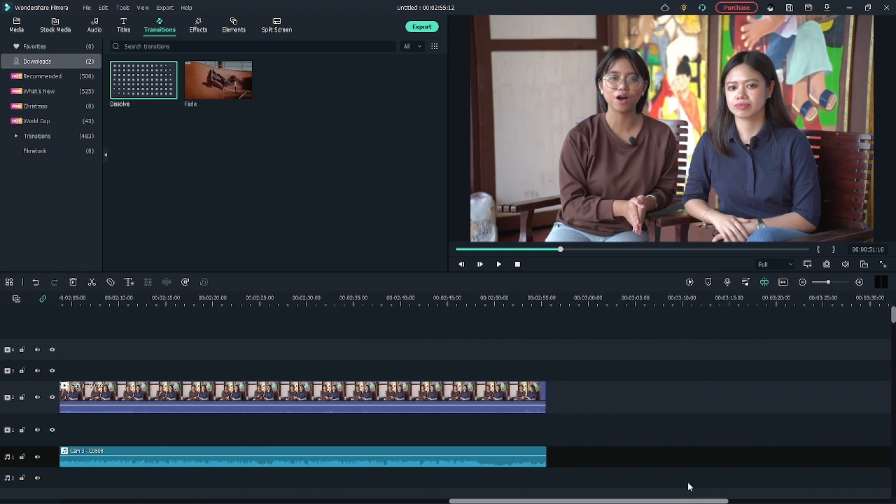
{"action": "left_click_drag", "start_coordinate": [548, 448], "coordinate": [769, 448]}
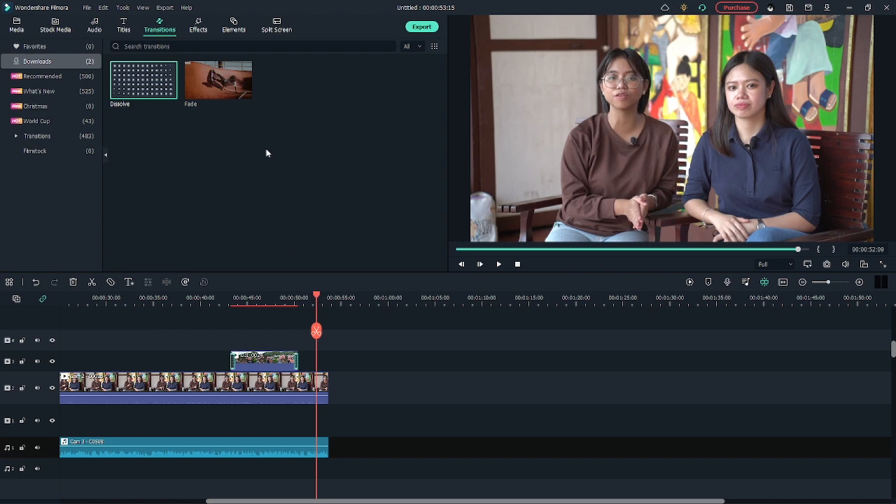
Search the titles for "credits" and place Credit 1 on the drone clip's track, starting where the interview ends.
{"action": "left_click", "coordinate": [125, 27]}
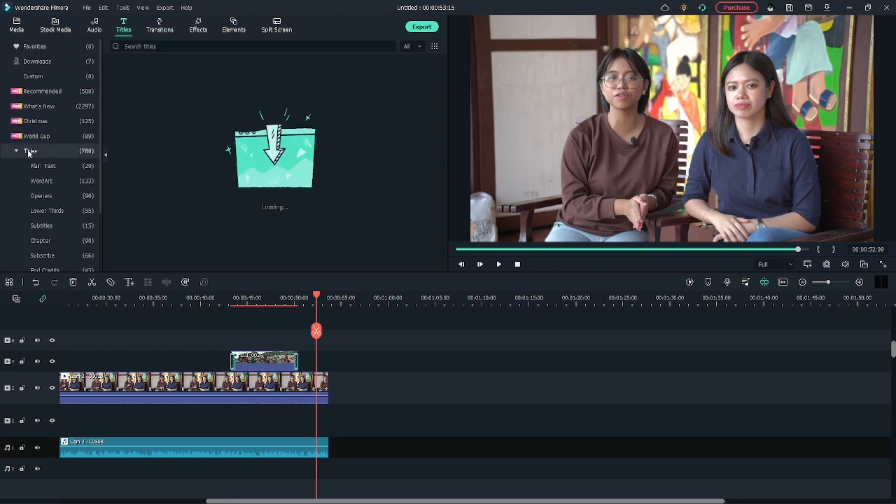
{"action": "left_click", "coordinate": [147, 46]}
{"action": "type", "text": "dits"}
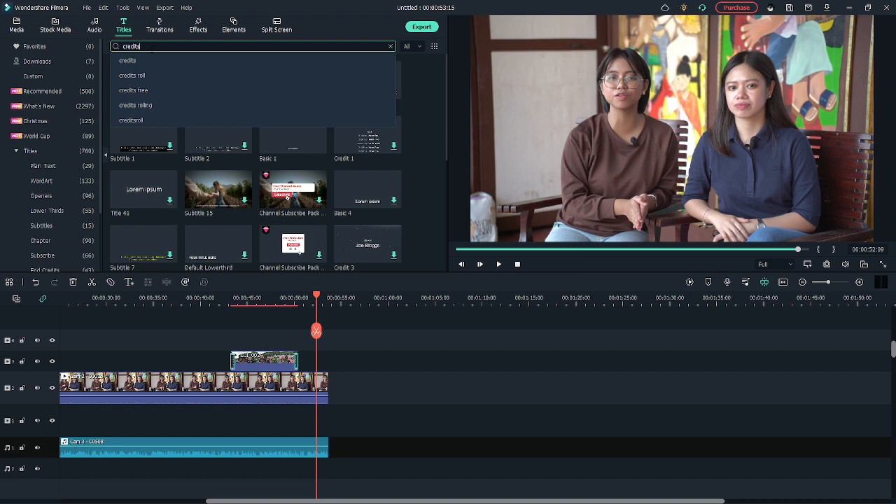
{"action": "key", "text": "Return"}
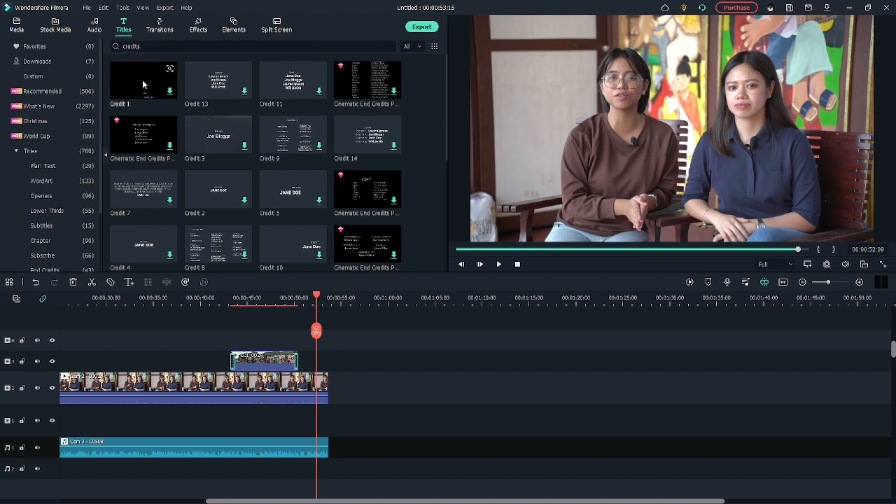
{"action": "left_click_drag", "start_coordinate": [142, 83], "coordinate": [365, 341]}
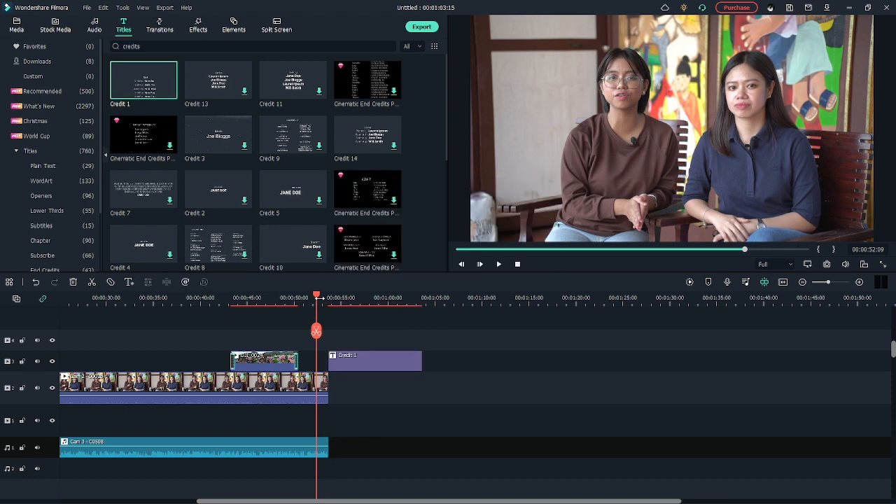
Play the rolling credits from 00:00:53:14, and return the playhead to 00:00:56:10, where the Cast heading shows.
{"action": "left_click_drag", "start_coordinate": [321, 299], "coordinate": [327, 298]}
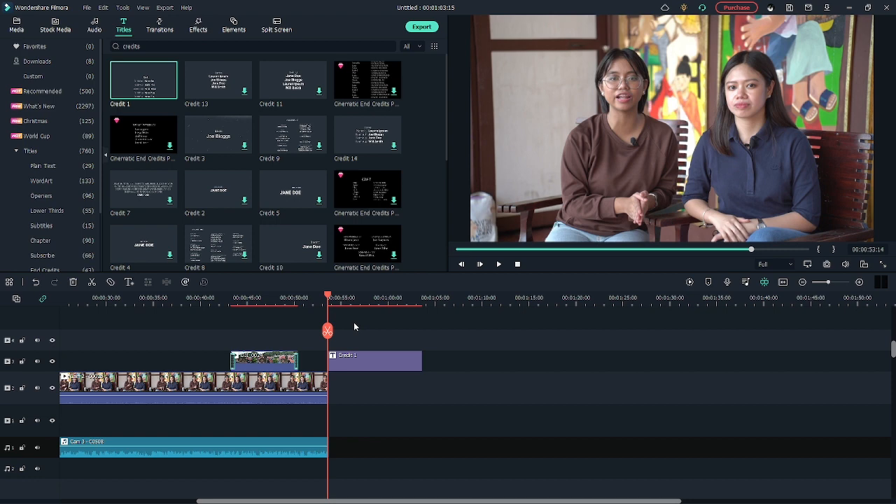
{"action": "key", "text": "space"}
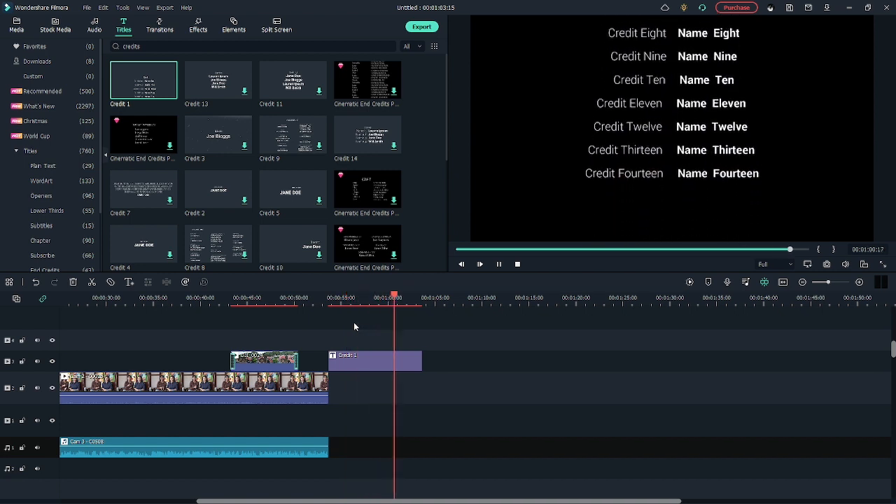
{"action": "key", "text": "space"}
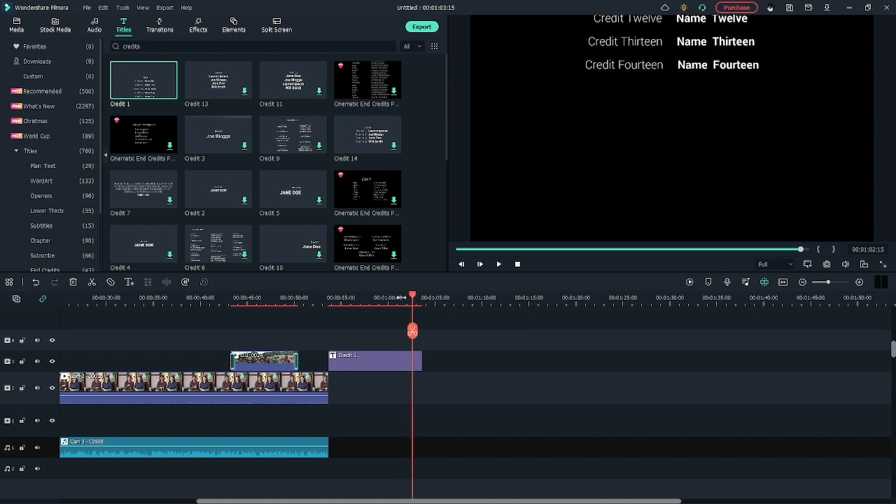
{"action": "left_click_drag", "start_coordinate": [412, 296], "coordinate": [383, 297]}
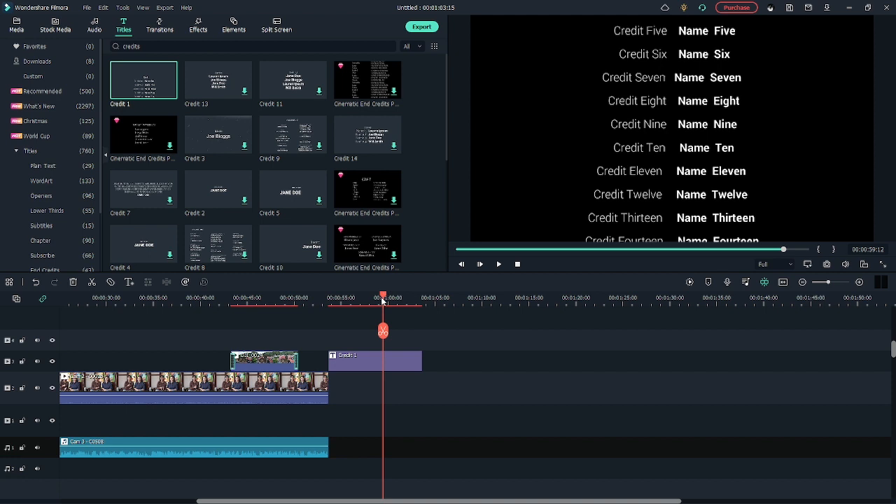
{"action": "left_click_drag", "start_coordinate": [383, 297], "coordinate": [354, 296]}
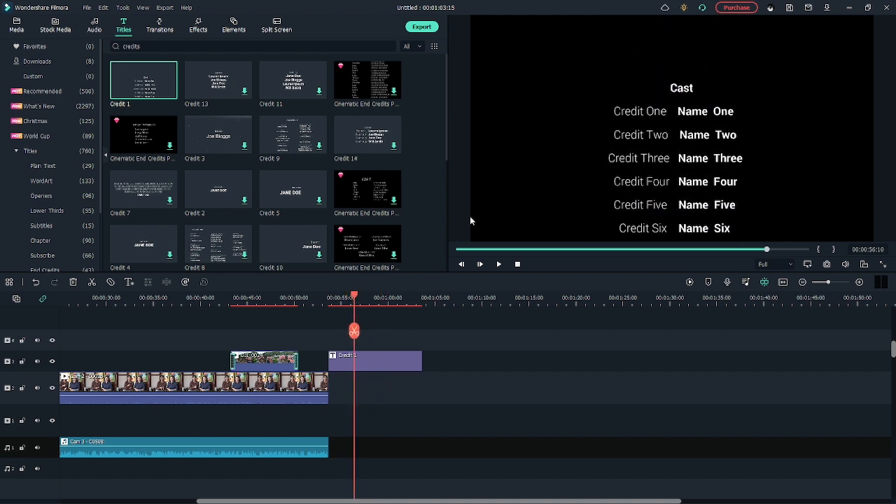
Replace "Credit Six" with "Director" in the credits title and "Name Six" with the director's name.
{"action": "left_click", "coordinate": [645, 113]}
{"action": "double_click", "coordinate": [643, 105]}
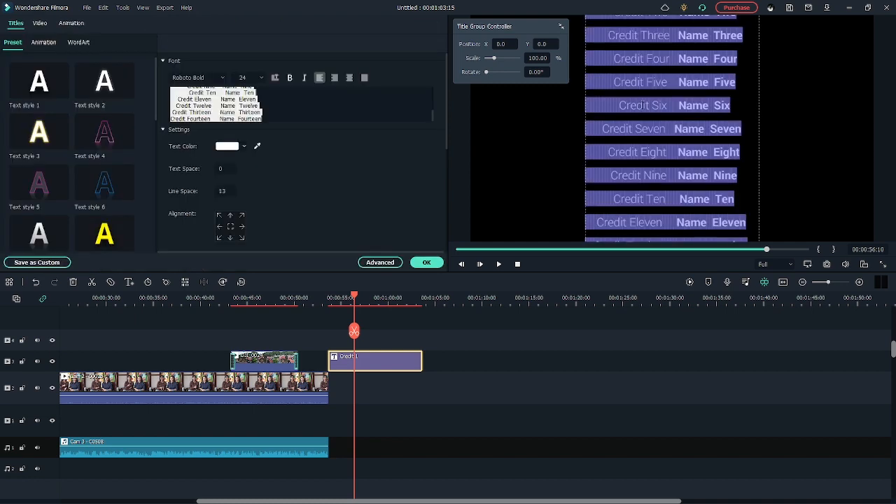
{"action": "double_click", "coordinate": [658, 105]}
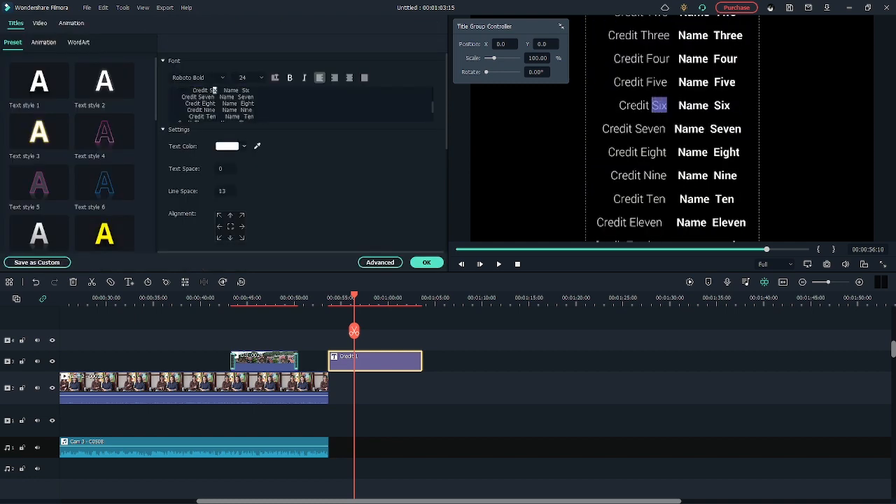
{"action": "left_click_drag", "start_coordinate": [666, 105], "coordinate": [621, 106]}
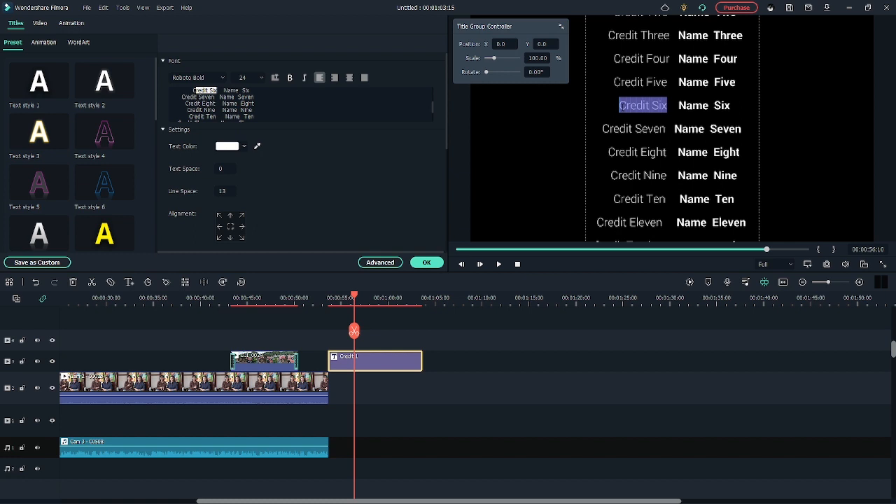
{"action": "type", "text": "Director"}
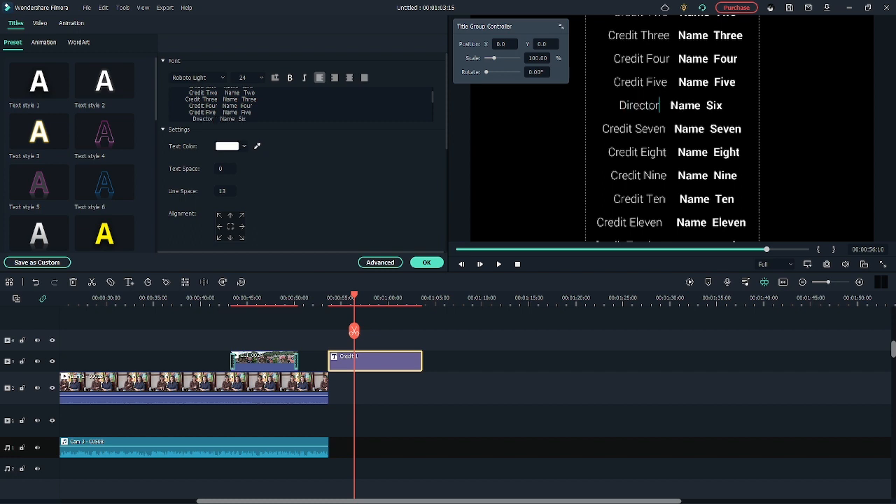
{"action": "left_click_drag", "start_coordinate": [670, 105], "coordinate": [722, 106]}
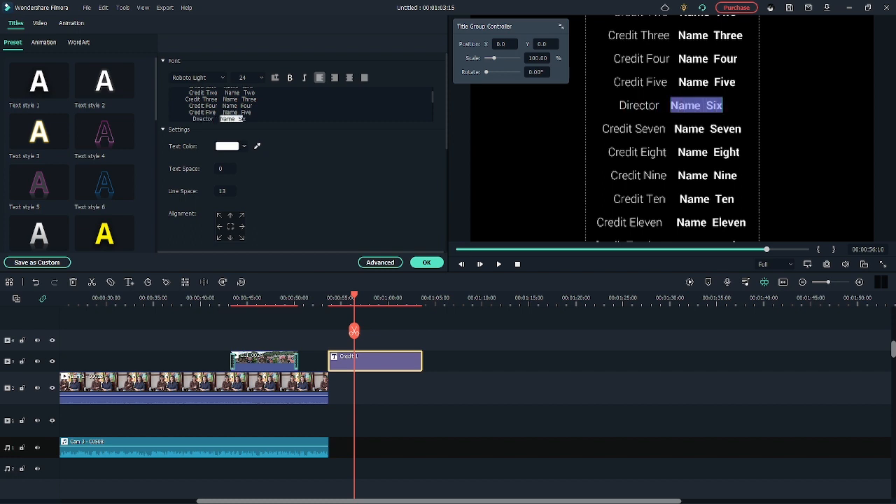
{"action": "type", "text": "John Doe"}
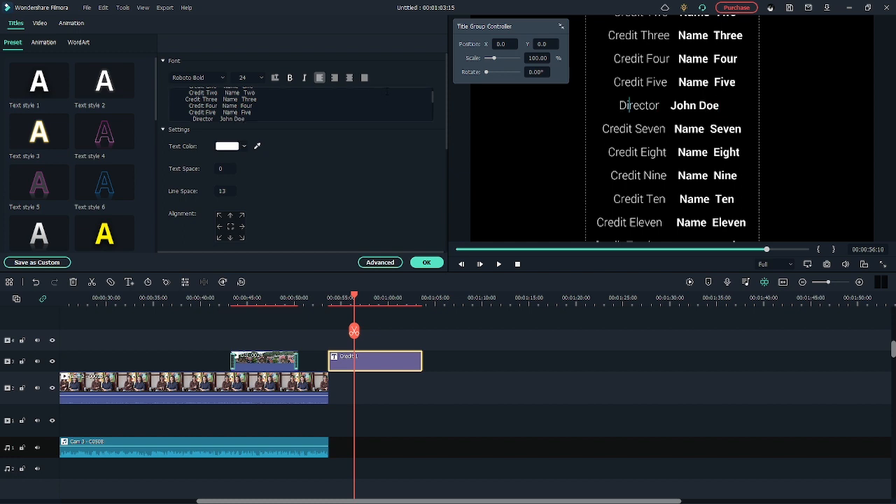
Center-align all of the text in the rolling credits title.
{"action": "key", "text": "ctrl+a"}
{"action": "left_click", "coordinate": [335, 78]}
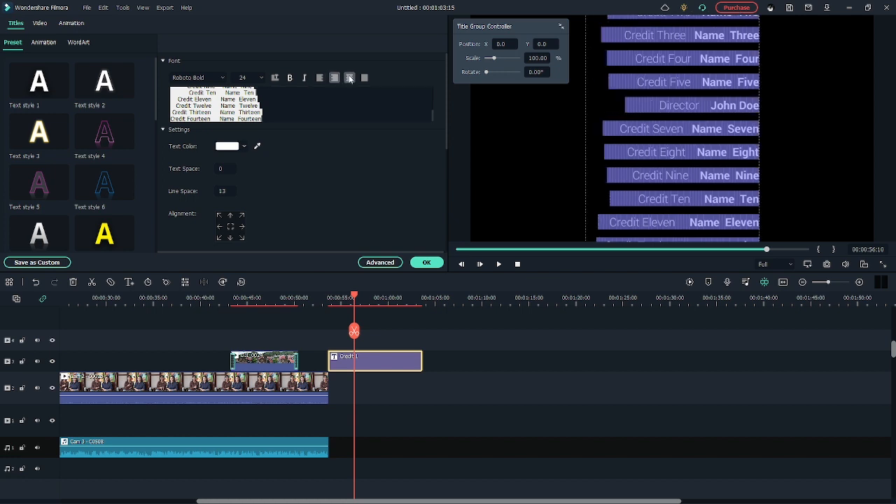
{"action": "left_click", "coordinate": [349, 79]}
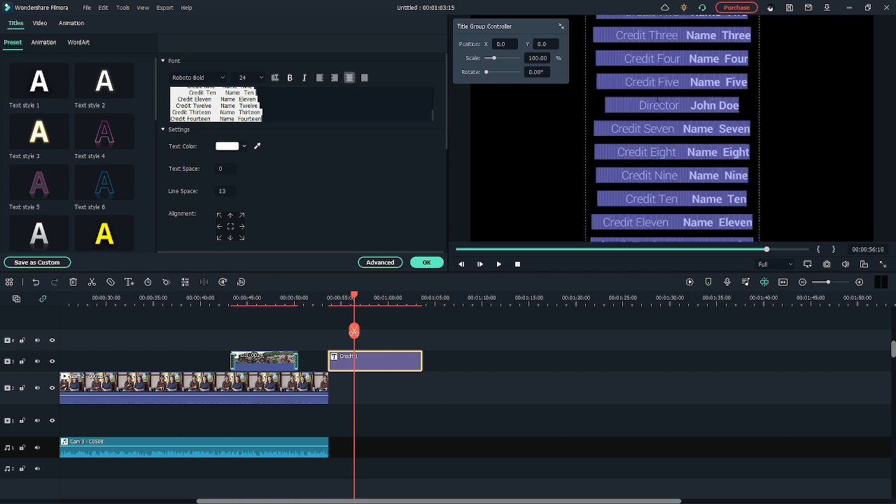
Delete the leading spaces before "Director" in the credits, and try the same for the Credit Five line.
{"action": "left_click", "coordinate": [639, 106]}
{"action": "left_click_drag", "start_coordinate": [639, 105], "coordinate": [604, 106]}
{"action": "key", "text": "BackSpace"}
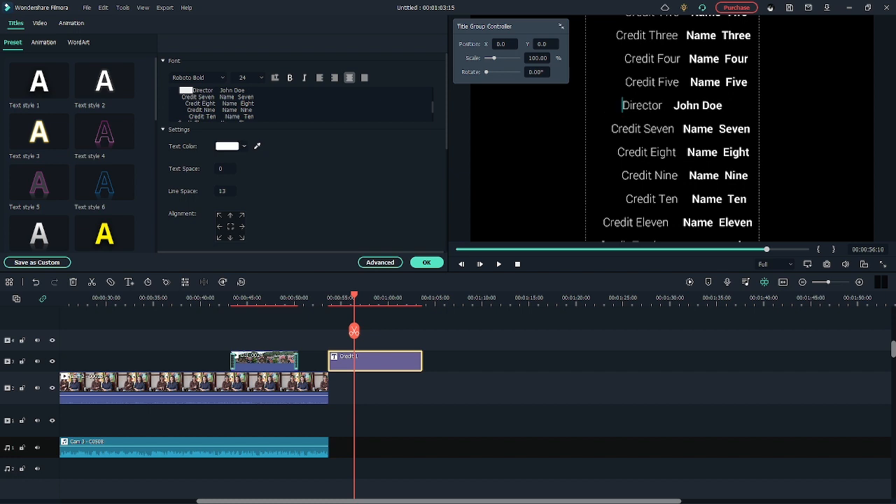
{"action": "left_click", "coordinate": [625, 82]}
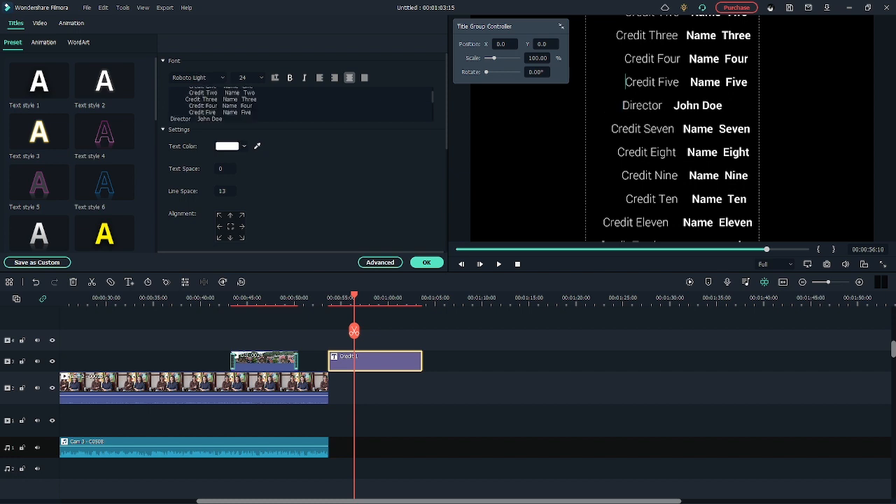
{"action": "left_click_drag", "start_coordinate": [625, 82], "coordinate": [535, 85]}
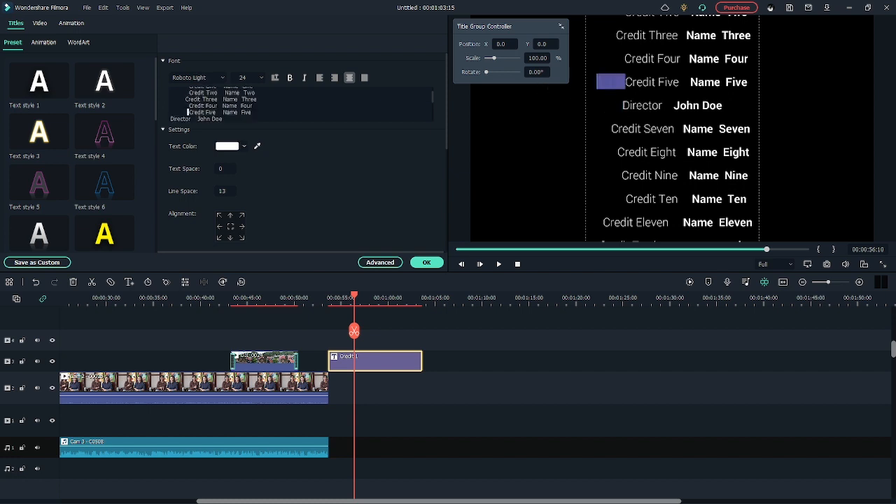
{"action": "key", "text": "BackSpace"}
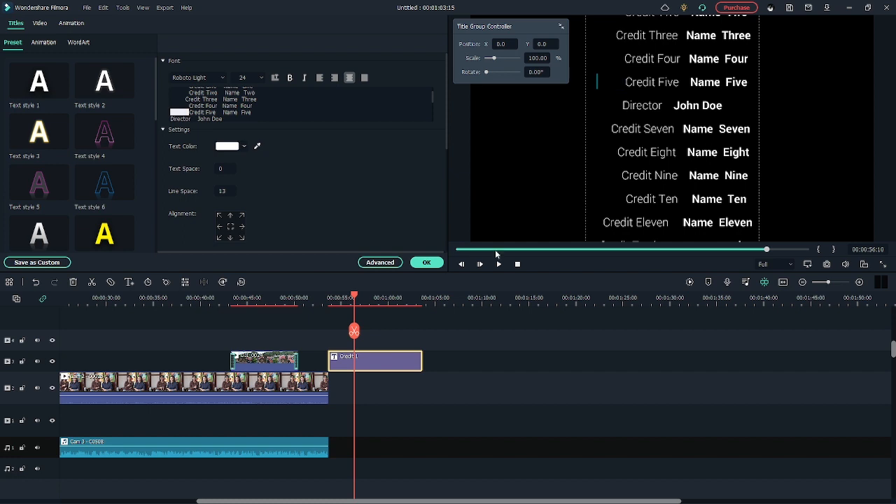
Move the playhead to 00:00:58:19 and delete the Credit Seven through Credit Thirteen lines from the credits title.
{"action": "mouse_move", "coordinate": [355, 297]}
{"action": "left_mouse_down"}
{"action": "mouse_move", "coordinate": [375, 298]}
{"action": "mouse_move", "coordinate": [343, 297]}
{"action": "mouse_move", "coordinate": [363, 299]}
{"action": "left_mouse_up"}
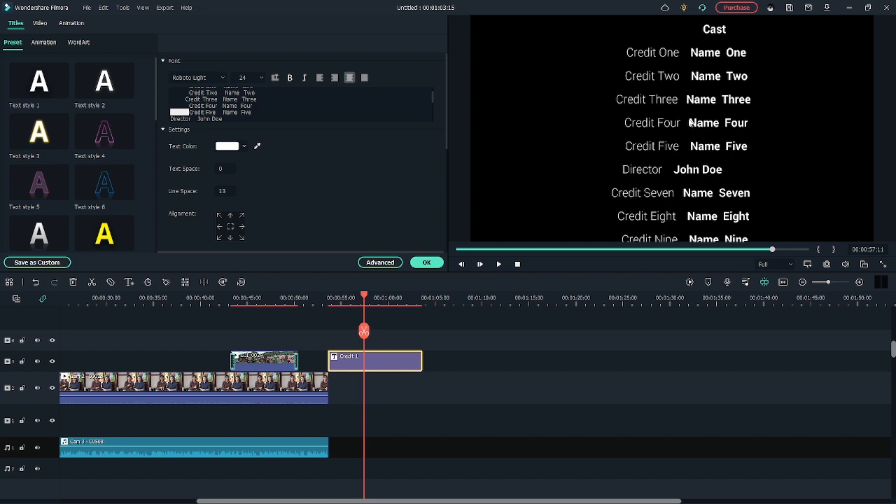
{"action": "left_click_drag", "start_coordinate": [364, 299], "coordinate": [378, 300]}
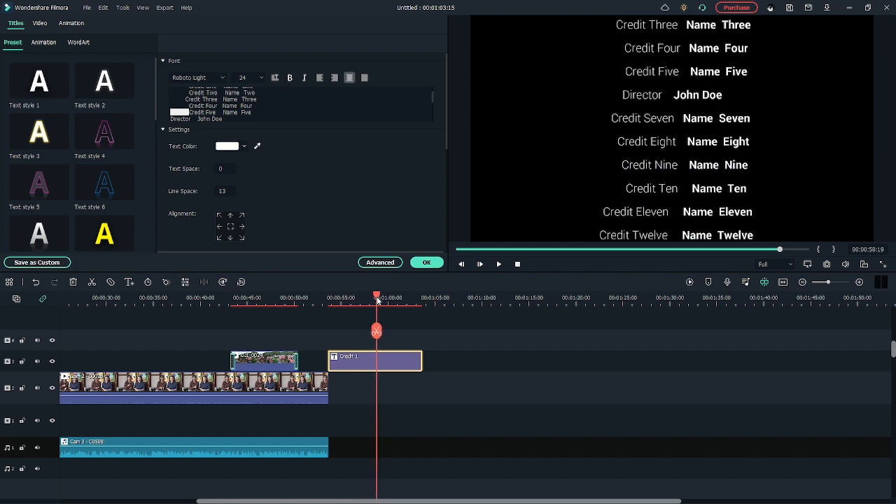
{"action": "left_click", "coordinate": [643, 129]}
{"action": "double_click", "coordinate": [641, 129]}
{"action": "left_click", "coordinate": [641, 129]}
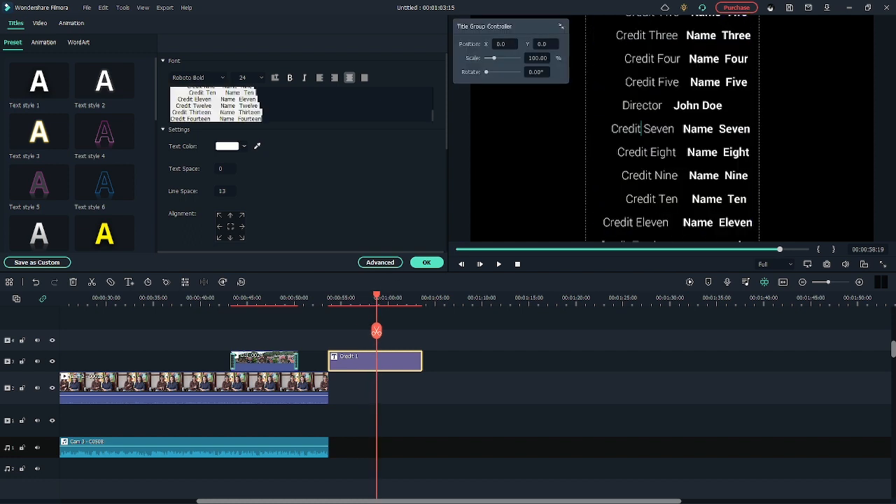
{"action": "left_click_drag", "start_coordinate": [611, 129], "coordinate": [753, 236]}
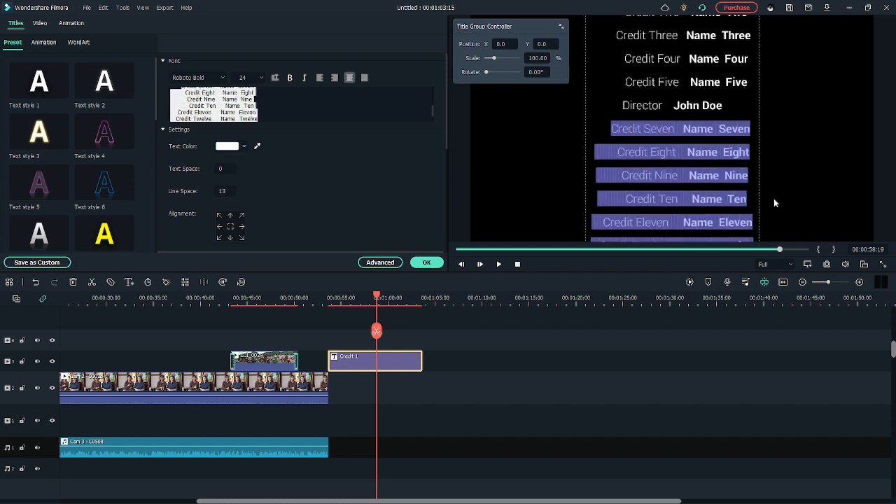
{"action": "key", "text": "Delete"}
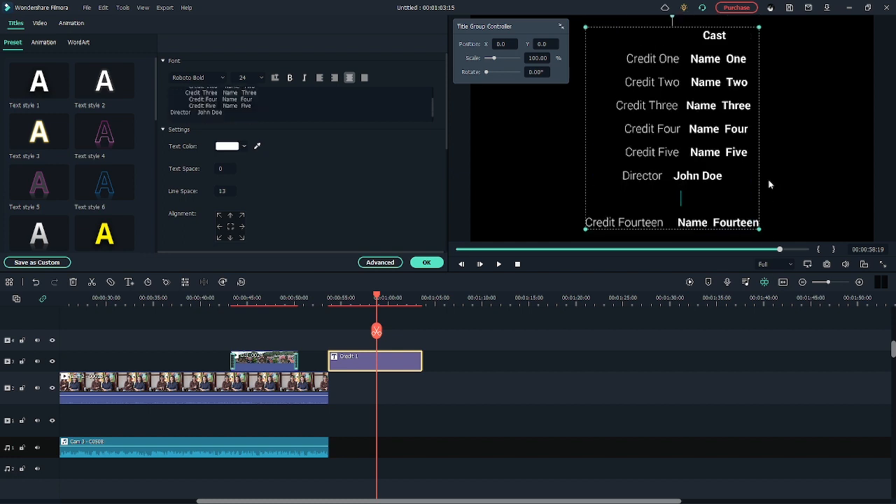
Delete the leftover blank line and the Credit Fourteen line beneath the Director credit.
{"action": "key", "text": "Delete"}
{"action": "key", "text": "Delete"}
{"action": "key", "text": "Delete"}
{"action": "key", "text": "Delete"}
{"action": "key", "text": "Delete"}
{"action": "key", "text": "Delete"}
{"action": "key", "text": "Delete"}
{"action": "key", "text": "Delete"}
{"action": "key", "text": "Delete"}
{"action": "key", "text": "Delete"}
{"action": "key", "text": "Delete"}
{"action": "key", "text": "Delete"}
{"action": "key", "text": "Delete"}
{"action": "key", "text": "Delete"}
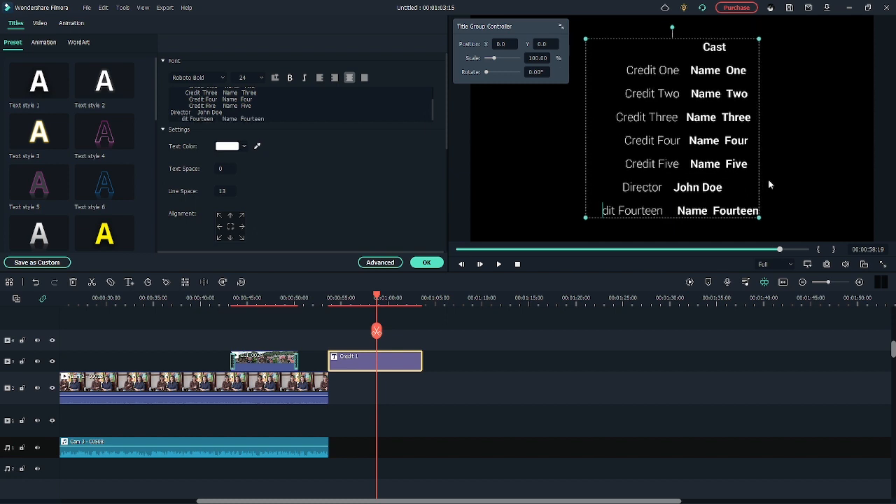
{"action": "key", "text": "Delete"}
{"action": "key", "text": "Delete"}
{"action": "key", "text": "Delete"}
{"action": "key", "text": "Delete"}
{"action": "key", "text": "Delete"}
{"action": "key", "text": "Delete"}
{"action": "key", "text": "Delete"}
{"action": "key", "text": "Delete"}
{"action": "key", "text": "Delete"}
{"action": "key", "text": "Delete"}
{"action": "key", "text": "Delete"}
{"action": "key", "text": "Delete"}
{"action": "key", "text": "Delete"}
{"action": "key", "text": "Delete"}
{"action": "key", "text": "Delete"}
{"action": "key", "text": "Delete"}
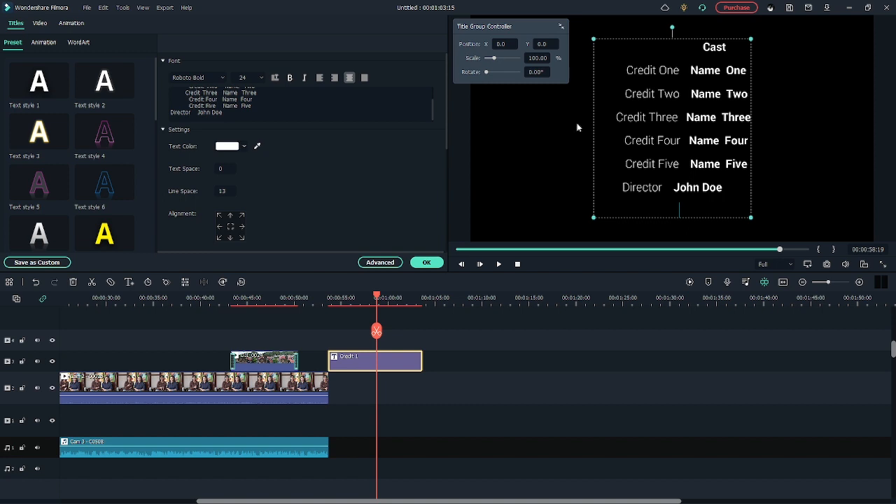
Replace "Credit Five" with "Writer" in the credits title.
{"action": "left_click", "coordinate": [246, 105]}
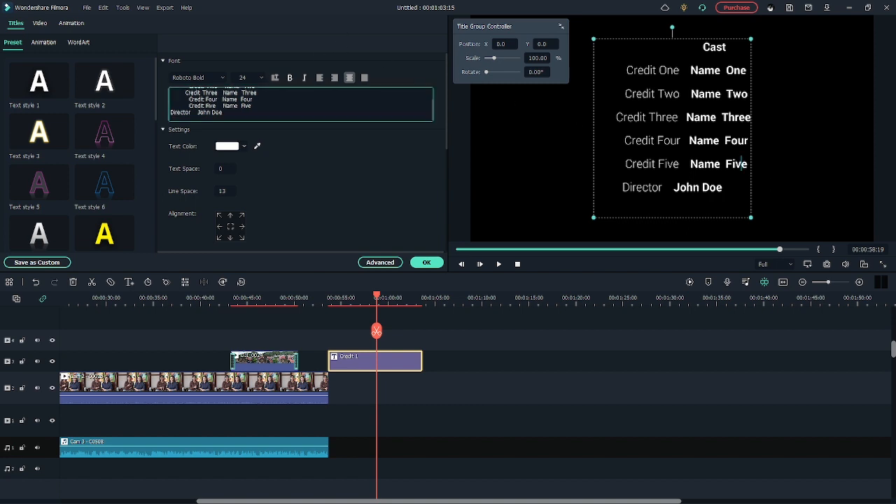
{"action": "left_click_drag", "start_coordinate": [189, 106], "coordinate": [216, 105]}
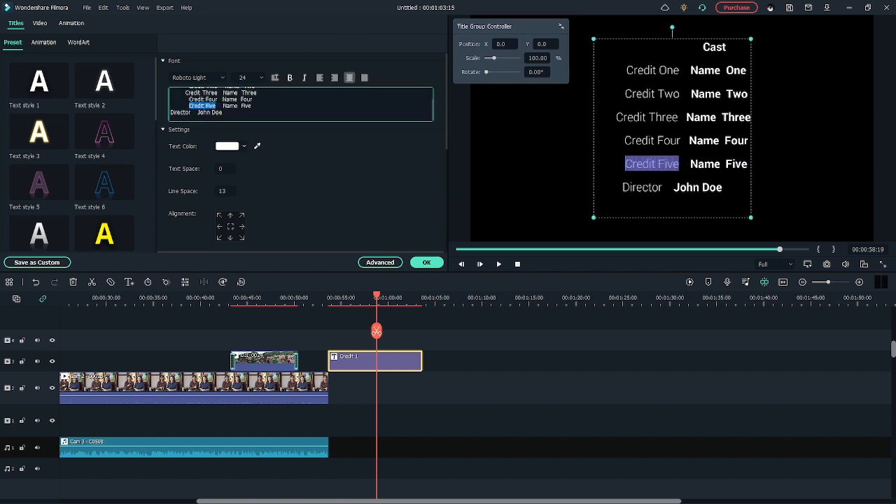
{"action": "type", "text": "Wri"}
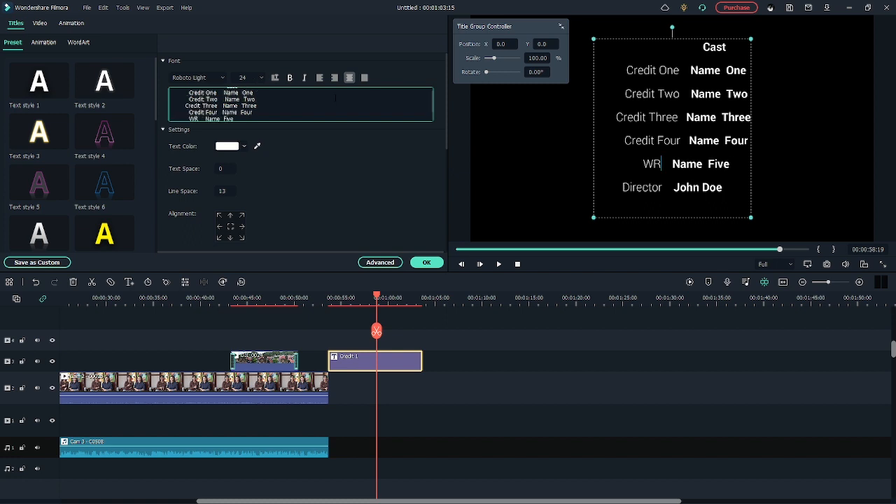
{"action": "type", "text": "ter"}
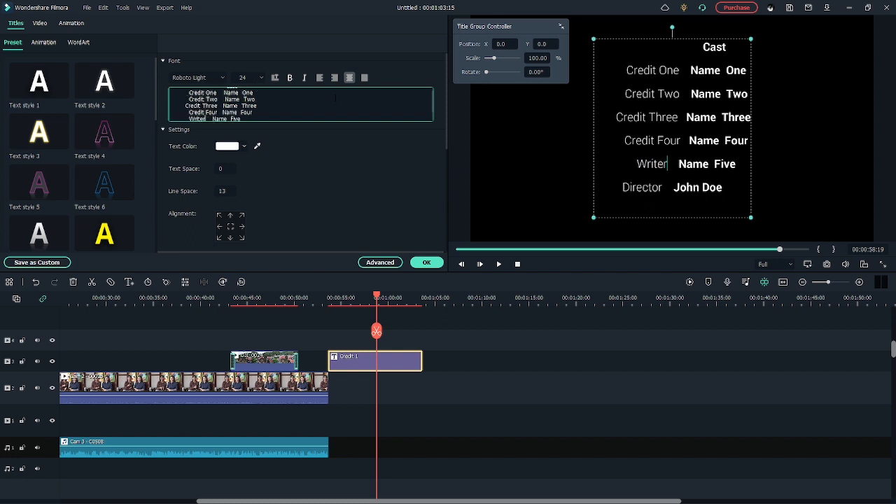
Replace "Name Five" beside Writer with the writer's name and finish editing the credits title.
{"action": "key", "text": "BackSpace"}
{"action": "key", "text": "BackSpace"}
{"action": "key", "text": "BackSpace"}
{"action": "key", "text": "BackSpace"}
{"action": "key", "text": "BackSpace"}
{"action": "key", "text": "BackSpace"}
{"action": "key", "text": "BackSpace"}
{"action": "key", "text": "BackSpace"}
{"action": "key", "text": "BackSpace"}
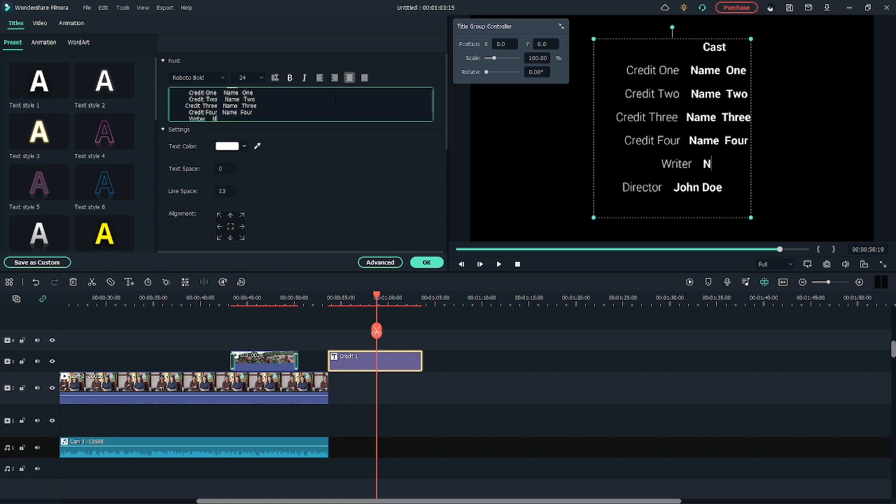
{"action": "type", "text": "Jane Doe"}
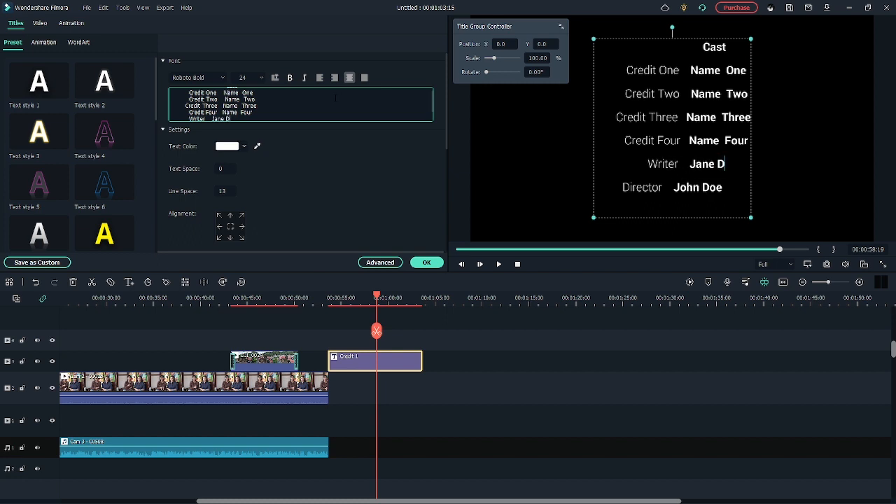
{"action": "left_click", "coordinate": [297, 156]}
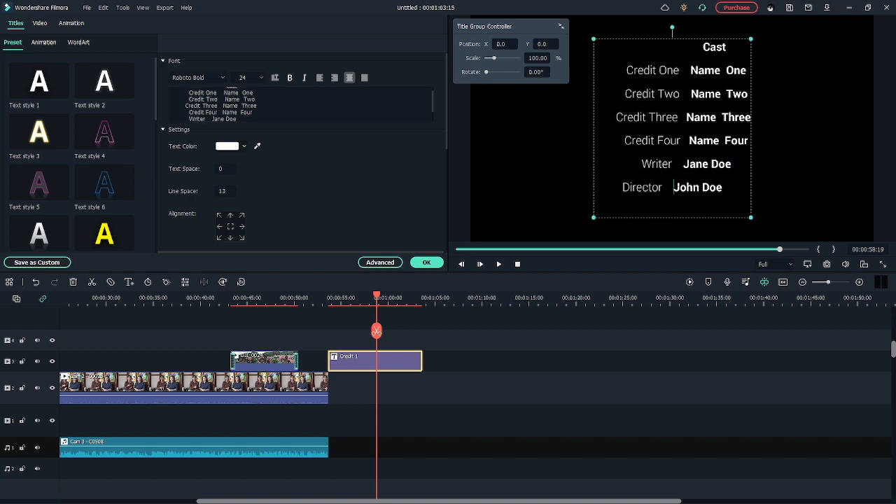
{"action": "left_click", "coordinate": [520, 363]}
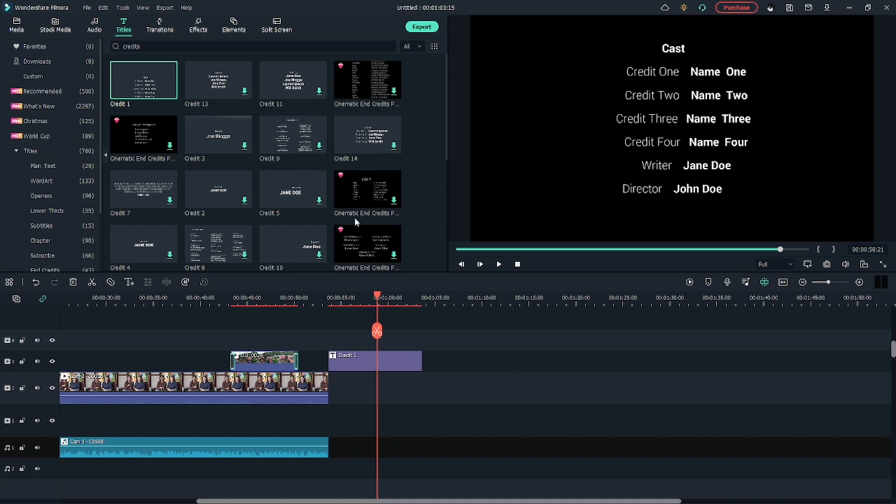
Place the ES_Solving It Together music from the project media on audio track 2, starting at about 00:00:52.
{"action": "left_click", "coordinate": [13, 28]}
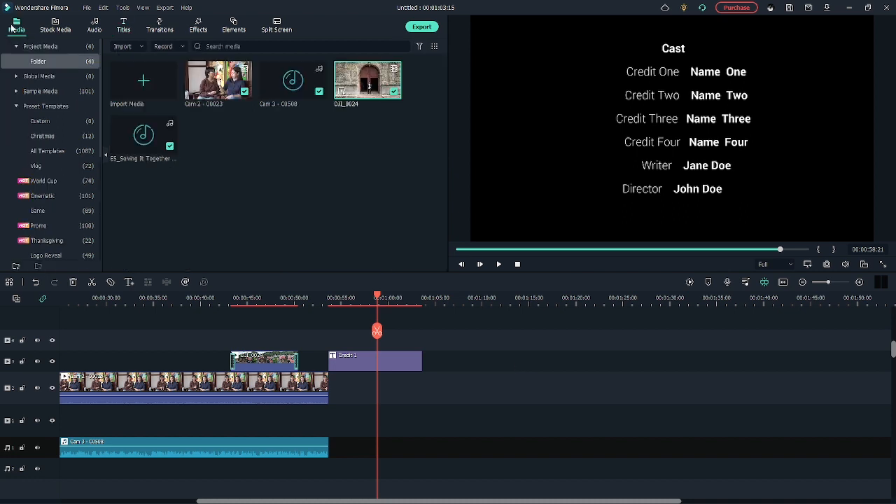
{"action": "left_click", "coordinate": [245, 187]}
{"action": "left_click_drag", "start_coordinate": [138, 142], "coordinate": [317, 470]}
{"action": "left_click", "coordinate": [437, 414]}
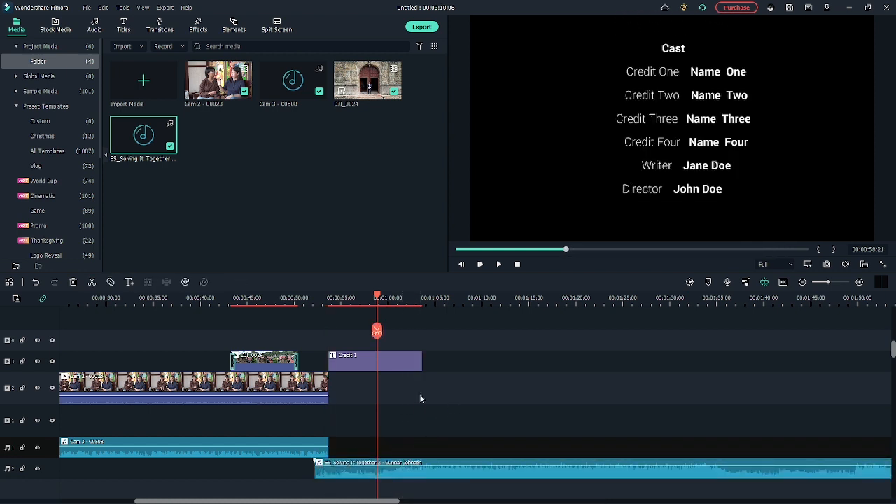
Split the music on audio track 2 at the playhead and at about 00:01:12, and delete everything after the second cut.
{"action": "left_click", "coordinate": [402, 475]}
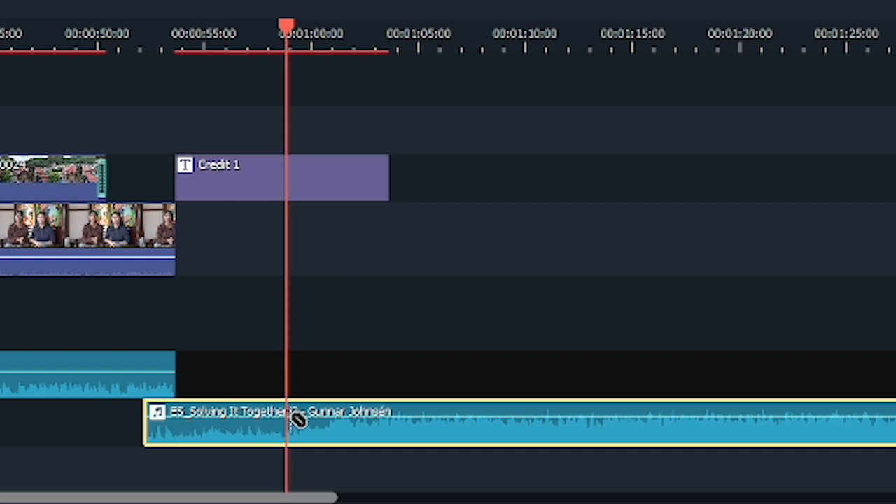
{"action": "key", "text": "ctrl+b"}
{"action": "left_click", "coordinate": [566, 419]}
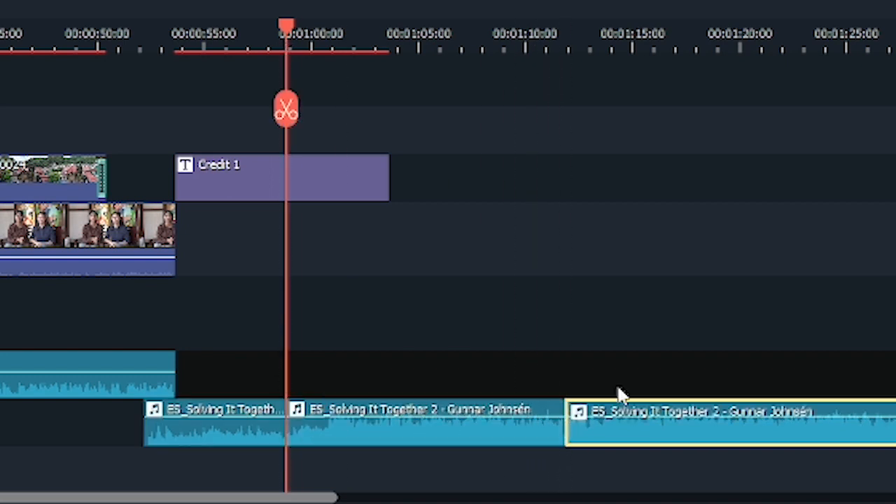
{"action": "left_click", "coordinate": [614, 413]}
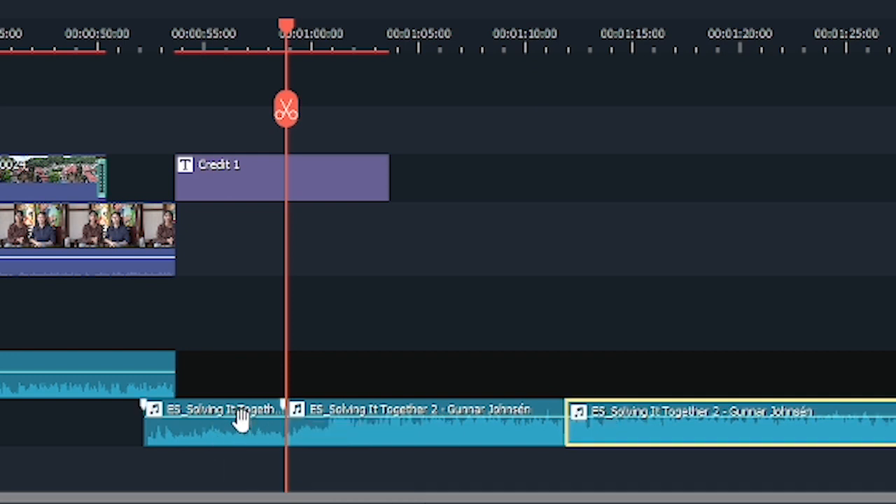
{"action": "key", "text": "Delete"}
Try deleting the short first piece of the music, and undo the deletion.
{"action": "left_click", "coordinate": [234, 441]}
{"action": "key", "text": "Delete"}
{"action": "key", "text": "ctrl+z"}
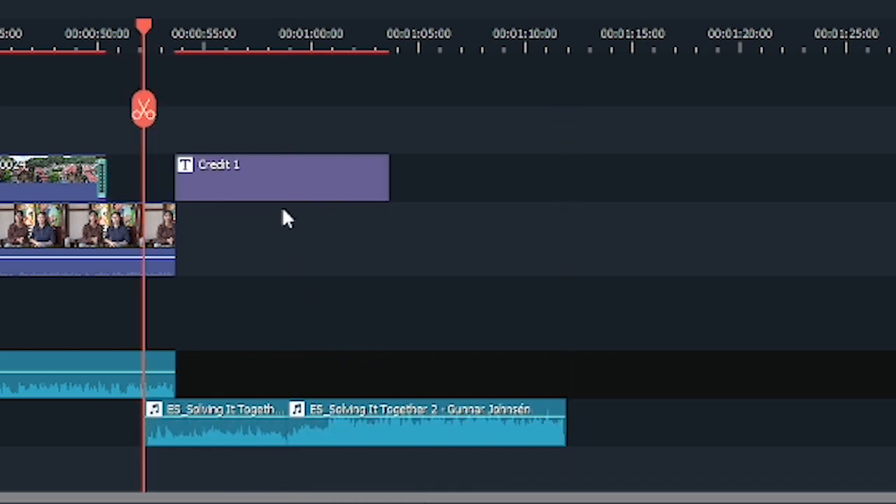
Move the short first music piece into empty timeline space and delete it, and shift the remaining piece to start about one second before the interview ends.
{"action": "left_click_drag", "start_coordinate": [187, 439], "coordinate": [796, 401]}
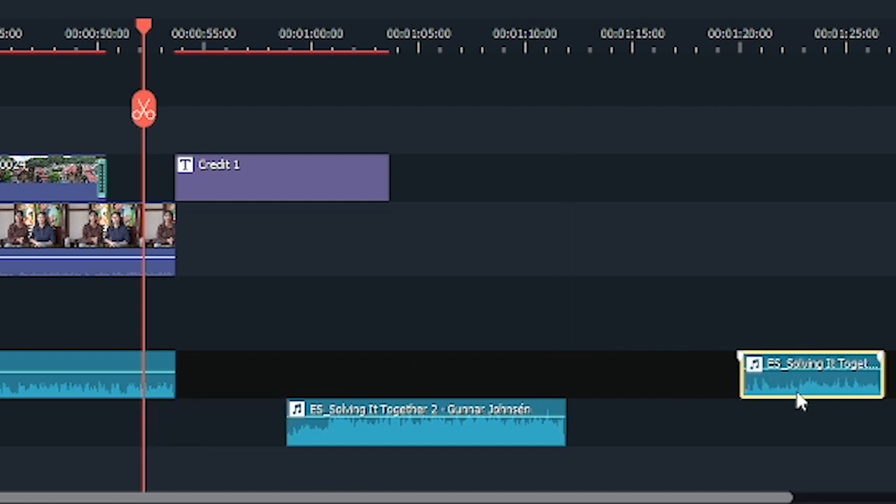
{"action": "key", "text": "Delete"}
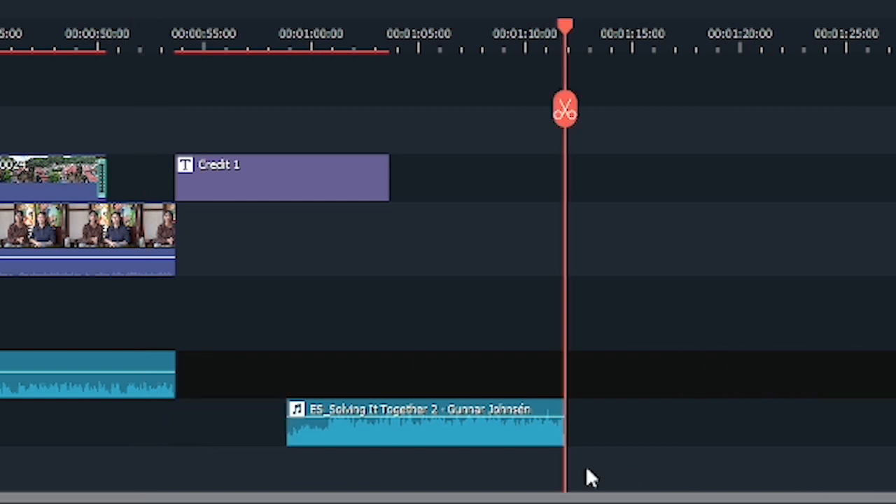
{"action": "left_click_drag", "start_coordinate": [404, 432], "coordinate": [295, 433]}
{"action": "left_click", "coordinate": [378, 364]}
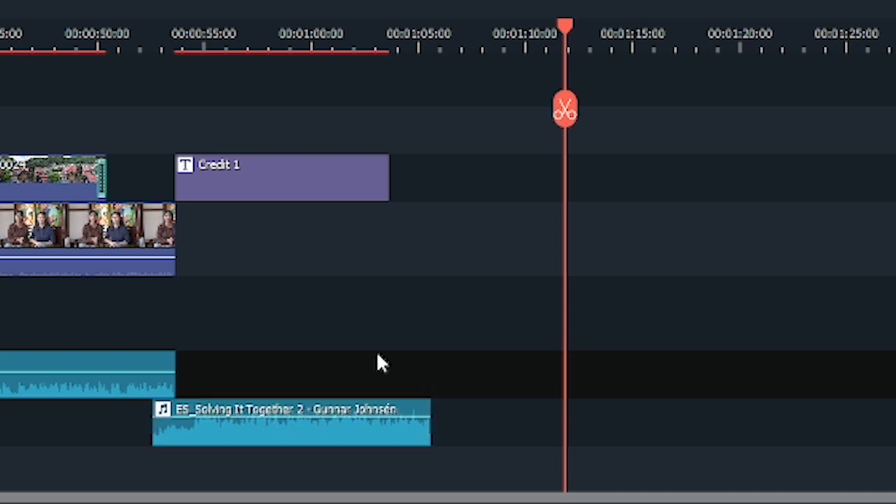
Add a fade-in and fade-out of about 1.5 seconds to the credits music, and fade out the end of the interview audio.
{"action": "left_click", "coordinate": [230, 445]}
{"action": "left_click", "coordinate": [118, 443]}
{"action": "left_click", "coordinate": [193, 441]}
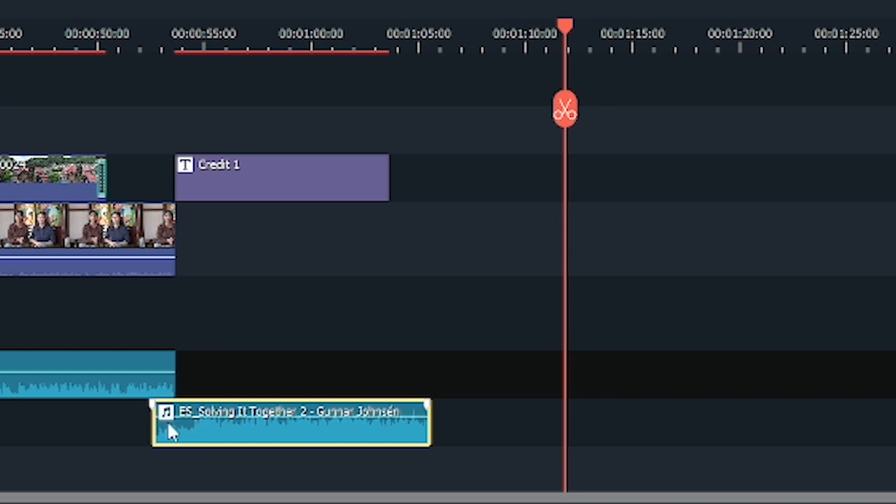
{"action": "left_click", "coordinate": [132, 426]}
{"action": "left_click", "coordinate": [163, 417]}
{"action": "left_click_drag", "start_coordinate": [152, 407], "coordinate": [187, 406]}
{"action": "left_click_drag", "start_coordinate": [429, 405], "coordinate": [394, 405]}
{"action": "left_click", "coordinate": [465, 313]}
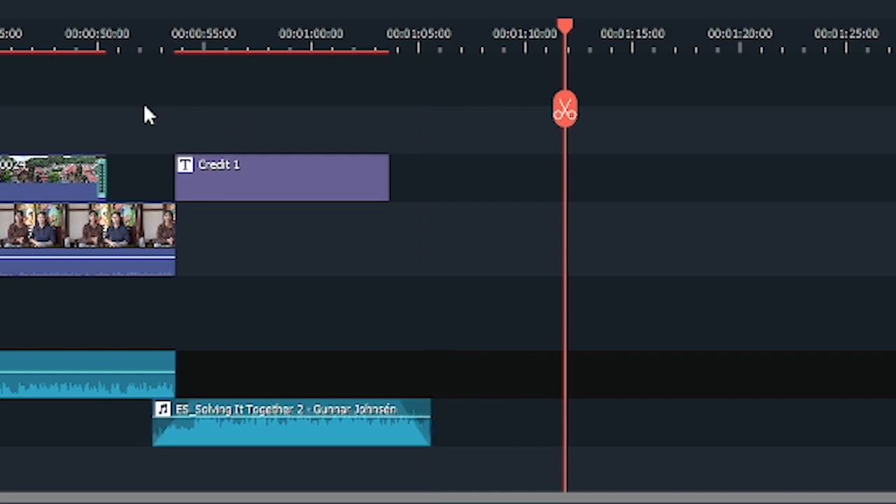
{"action": "left_click_drag", "start_coordinate": [166, 362], "coordinate": [155, 358]}
Play the transition from the interview into the credits from about 00:00:51:15, and return the playhead to about 00:00:52.
{"action": "left_click", "coordinate": [134, 44]}
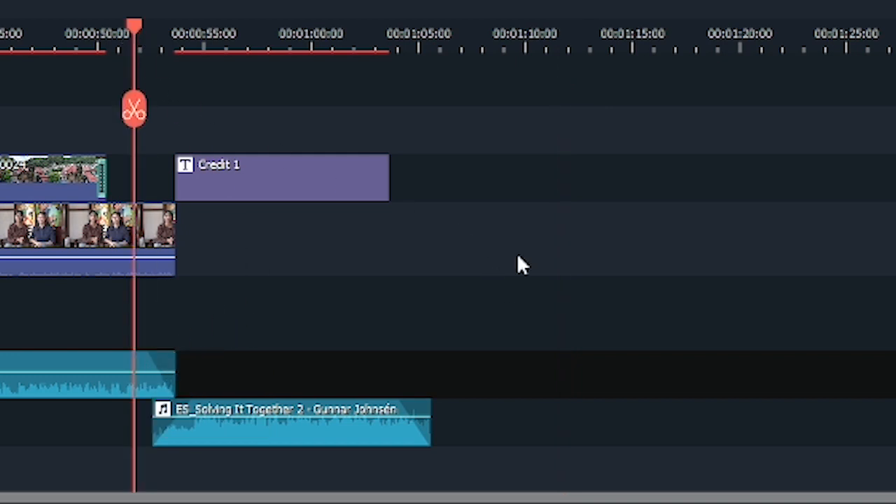
{"action": "key", "text": "space"}
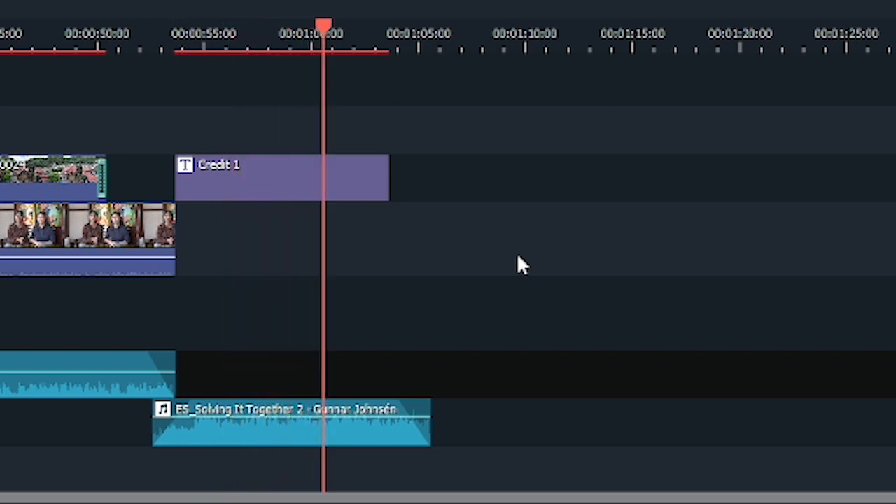
{"action": "left_click", "coordinate": [144, 31]}
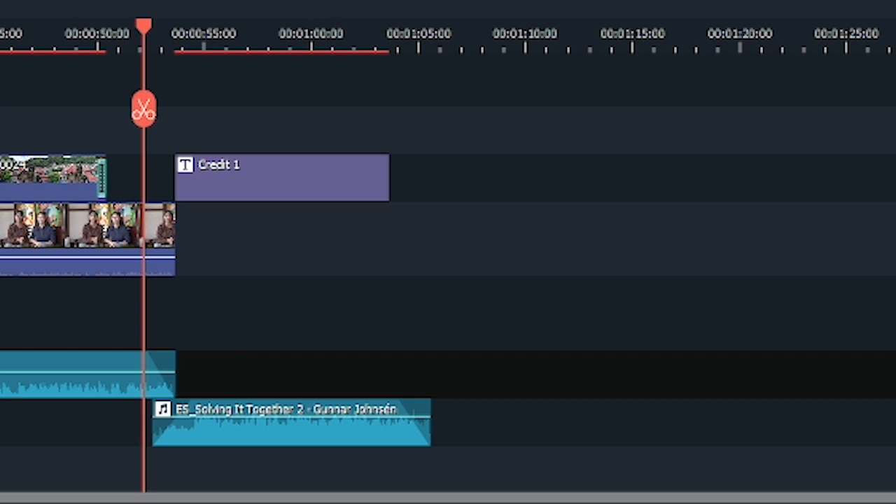
Apply the Fade transition to the end of the interview clip, and play from just before it into the credits.
{"action": "left_click_drag", "start_coordinate": [133, 238], "coordinate": [227, 301]}
{"action": "left_click_drag", "start_coordinate": [171, 237], "coordinate": [172, 235]}
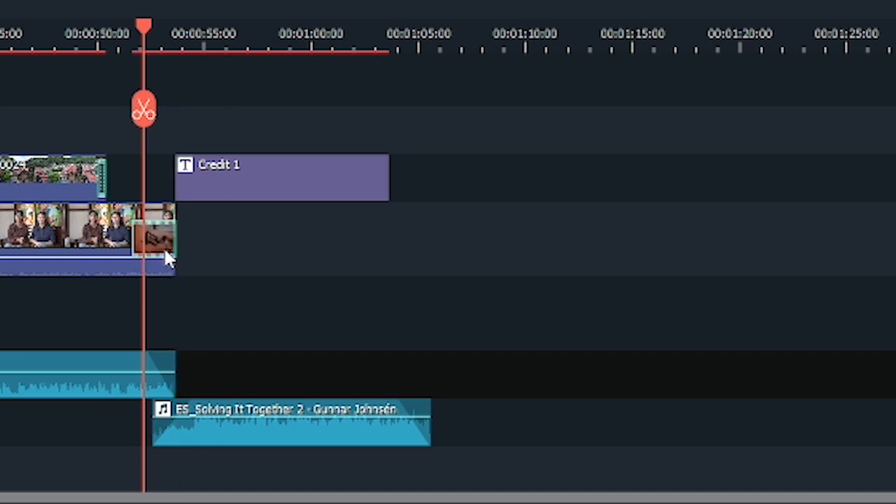
{"action": "left_click_drag", "start_coordinate": [149, 49], "coordinate": [126, 28]}
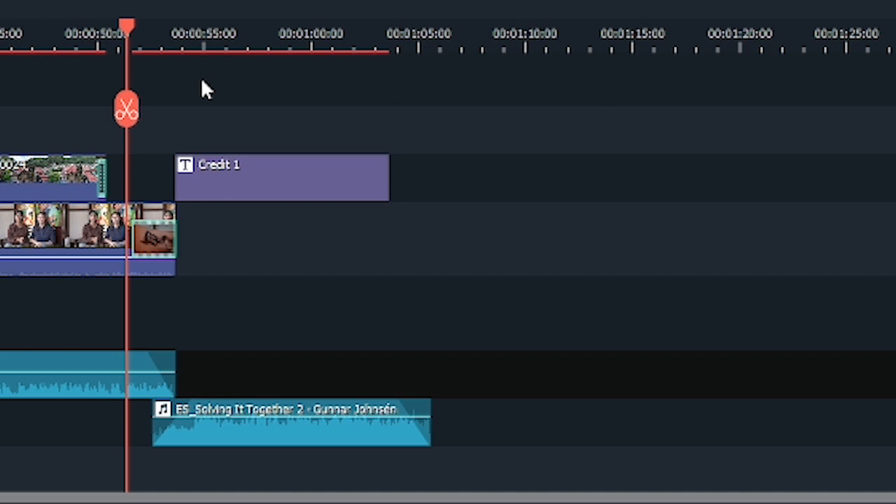
{"action": "key", "text": "space"}
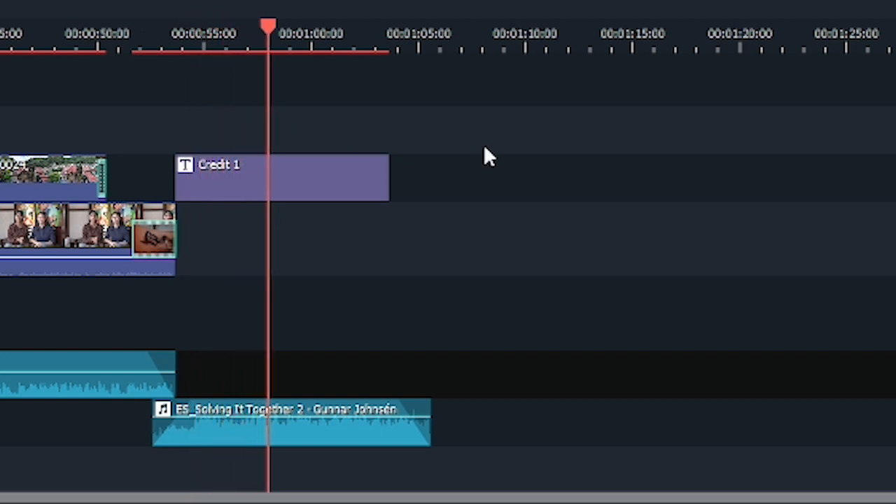
{"action": "key", "text": "space"}
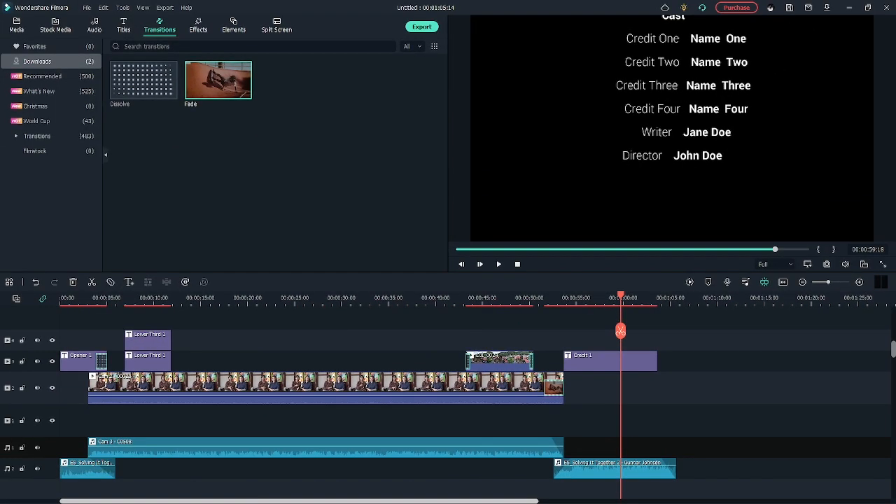
Review the assembled timeline at the lower thirds, the middle of the interview and the start of the drone B-roll.
{"action": "mouse_move", "coordinate": [326, 501]}
{"action": "left_mouse_down"}
{"action": "mouse_move", "coordinate": [470, 502]}
{"action": "mouse_move", "coordinate": [324, 502]}
{"action": "left_mouse_up"}
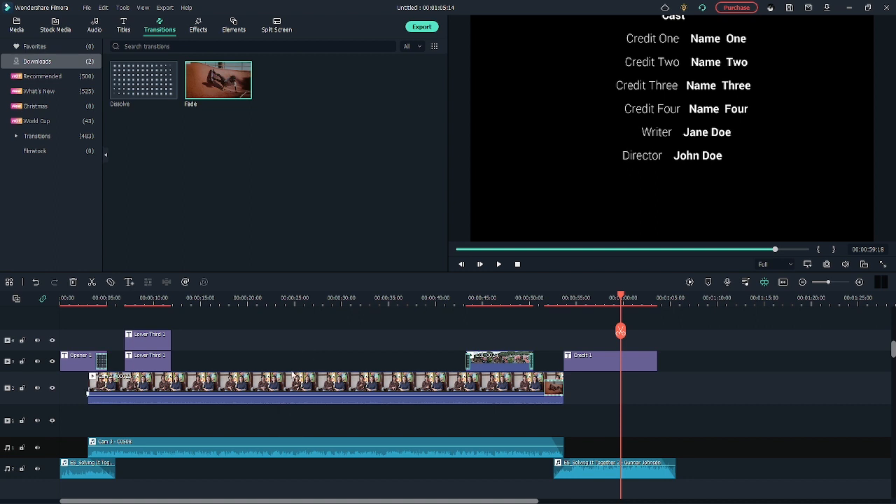
{"action": "mouse_move", "coordinate": [290, 445]}
{"action": "left_click", "coordinate": [261, 455]}
{"action": "left_click", "coordinate": [298, 334]}
{"action": "left_click", "coordinate": [147, 300]}
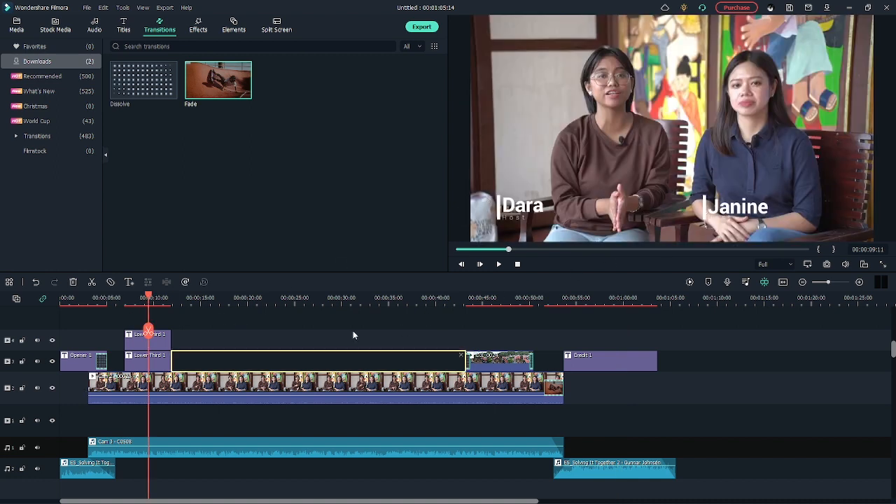
{"action": "left_click", "coordinate": [412, 300]}
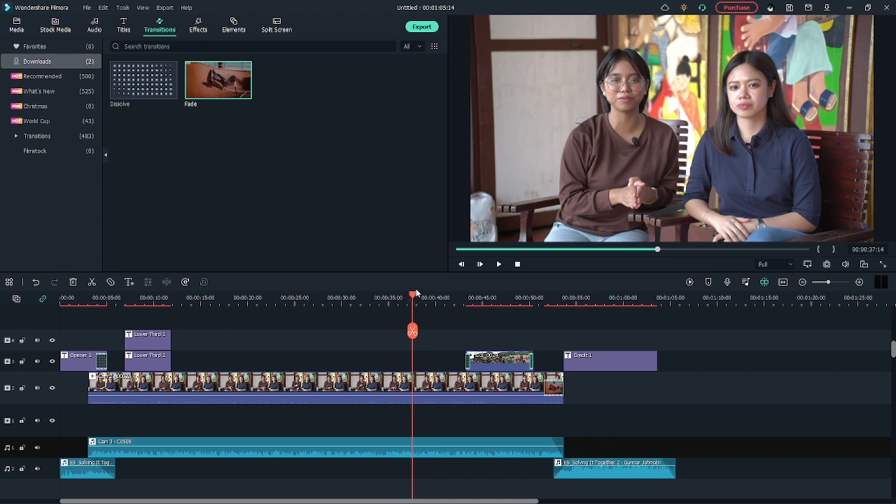
{"action": "left_click", "coordinate": [358, 169]}
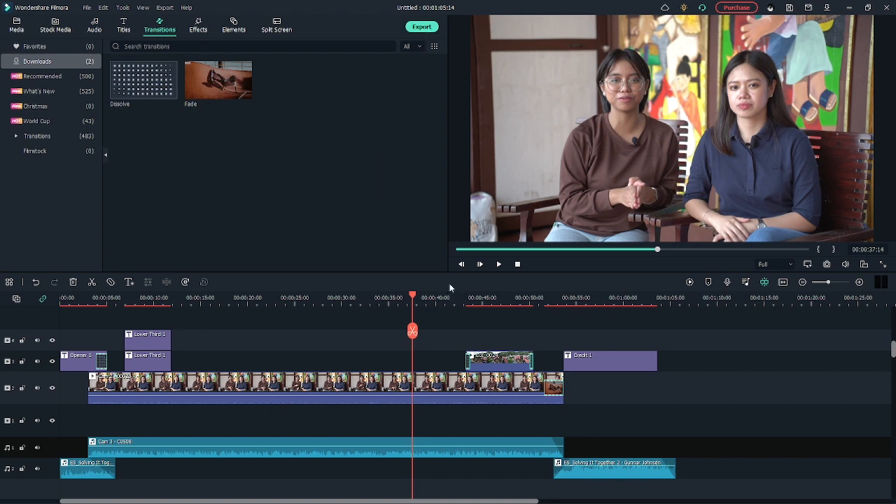
{"action": "left_click", "coordinate": [465, 299]}
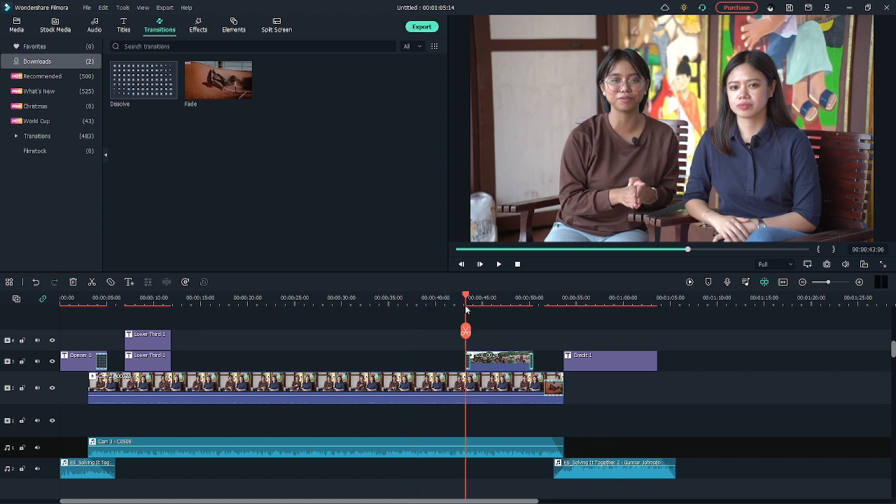
Export the project to the computer as an MP4 named My Video using the DEFAULT preset, with Auto Highlight turned off.
{"action": "left_click", "coordinate": [421, 27]}
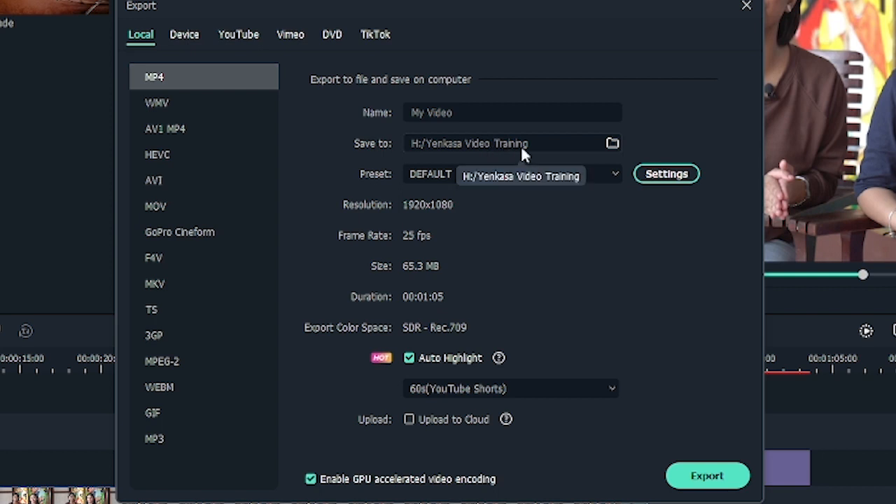
{"action": "left_click", "coordinate": [409, 358]}
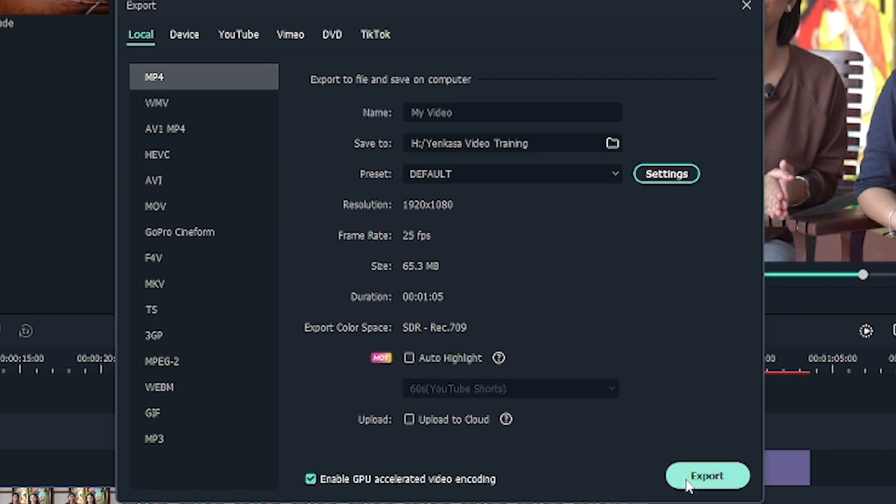
{"action": "left_click", "coordinate": [706, 477]}
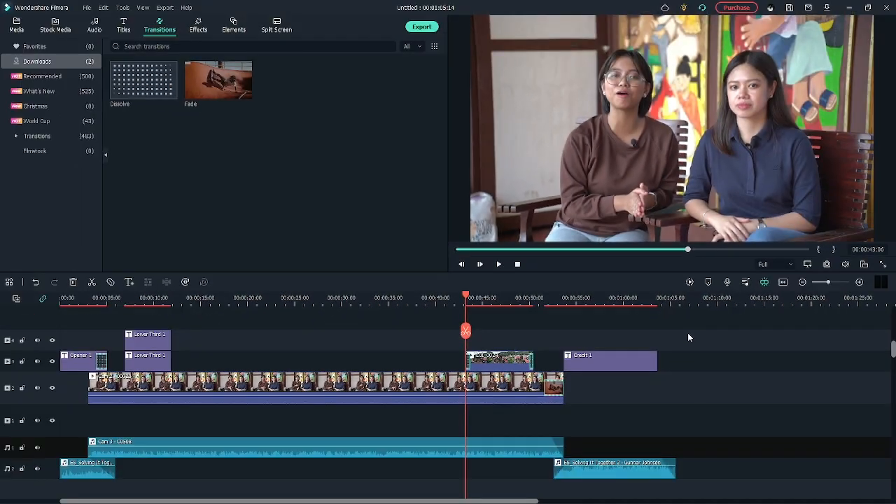